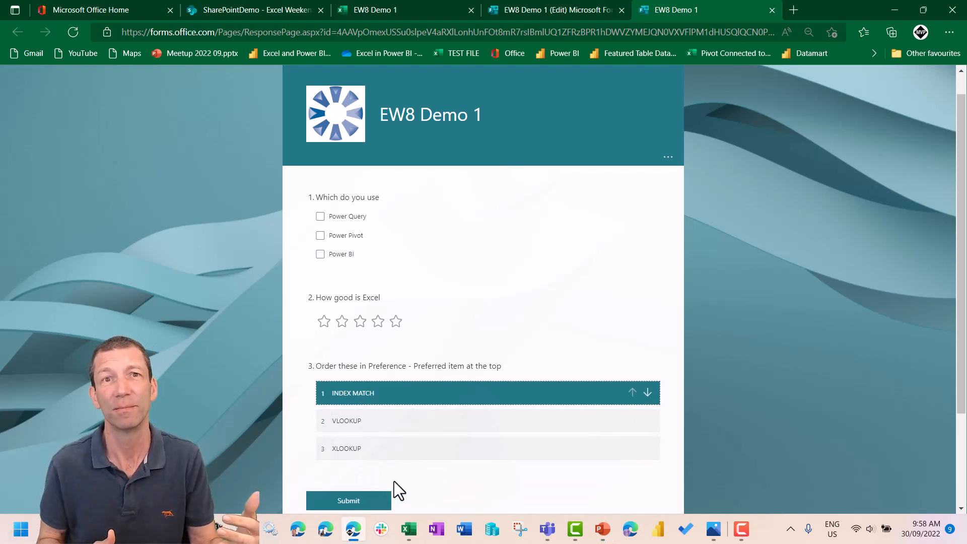
- Give Excel a one-star rating in question 2 of the EW8 Demo 1 form
left_click(324, 320)
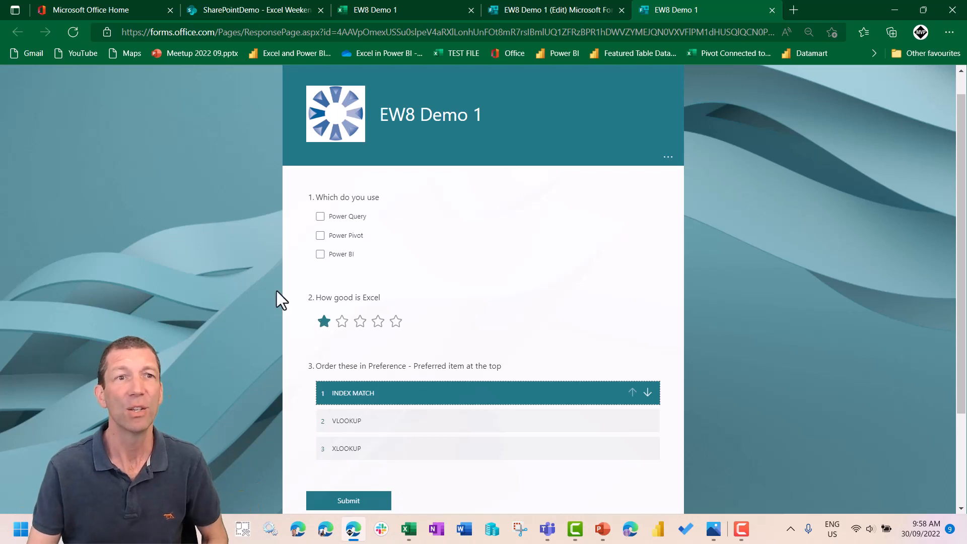
- Switch to the SharePointDemo document library and create a new Excel workbook in the Excel Weekend 8 folder
left_click(264, 6)
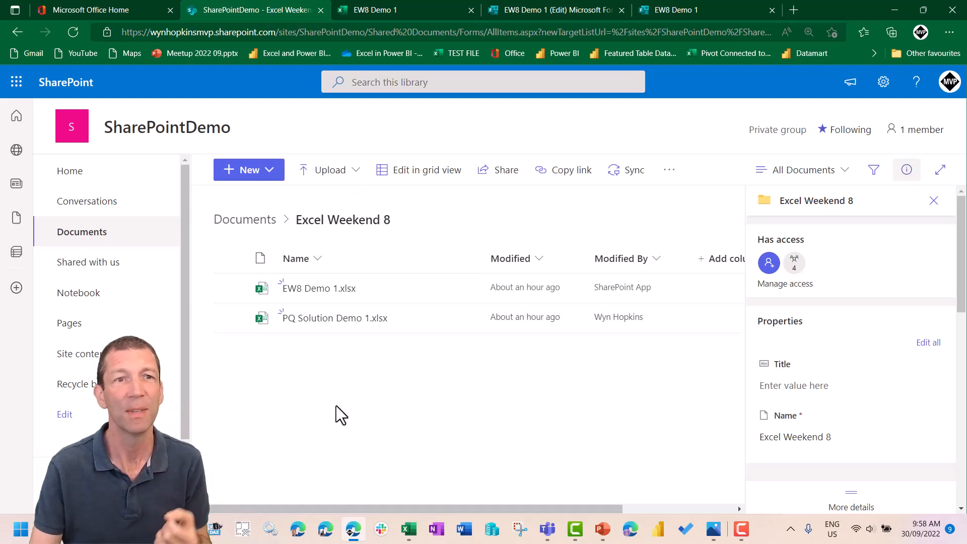
mouse_move(202, 130)
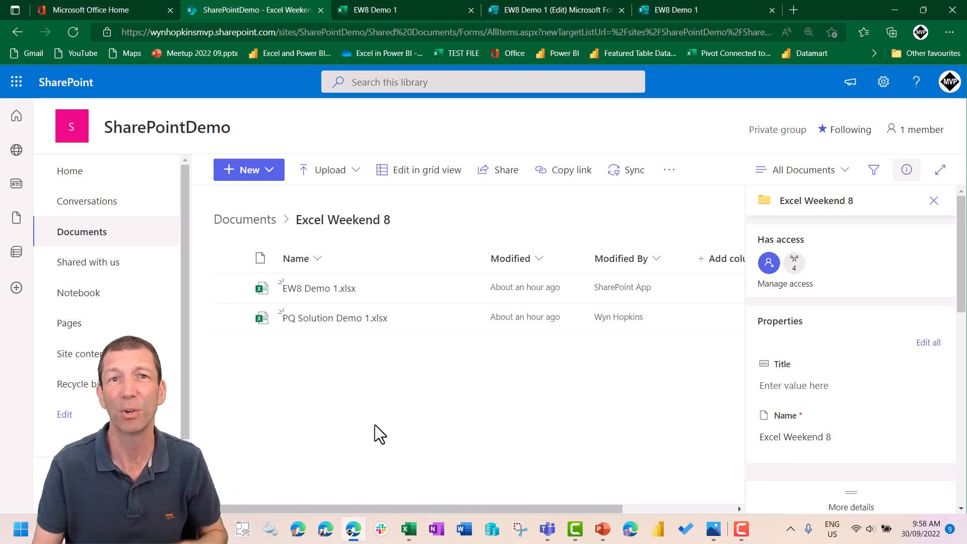
left_click(270, 176)
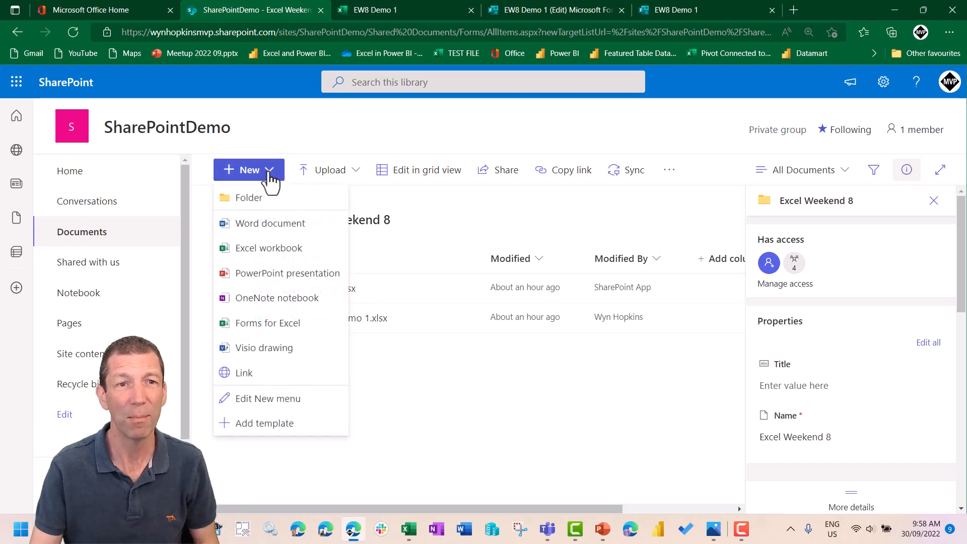
left_click(259, 248)
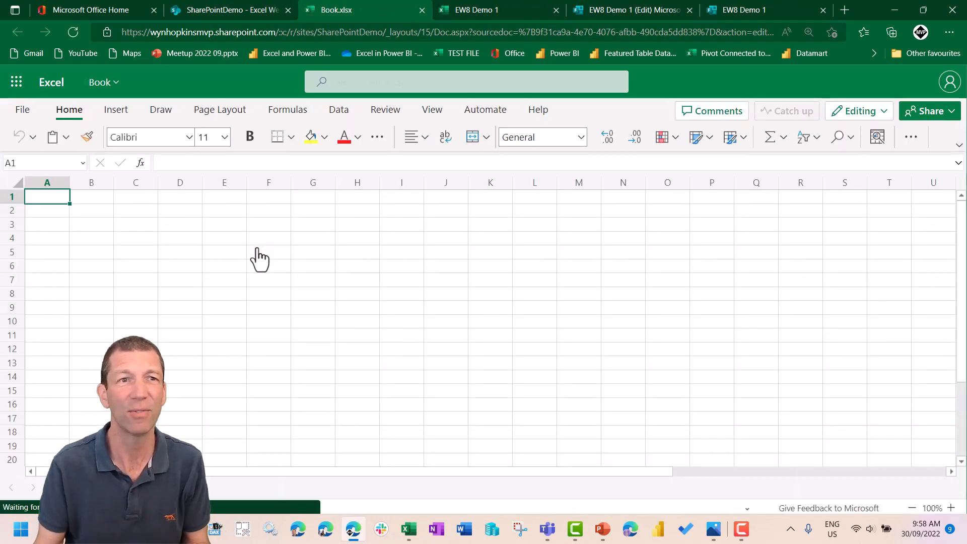
- Rename the new workbook as ExcelWkd8
left_click(98, 83)
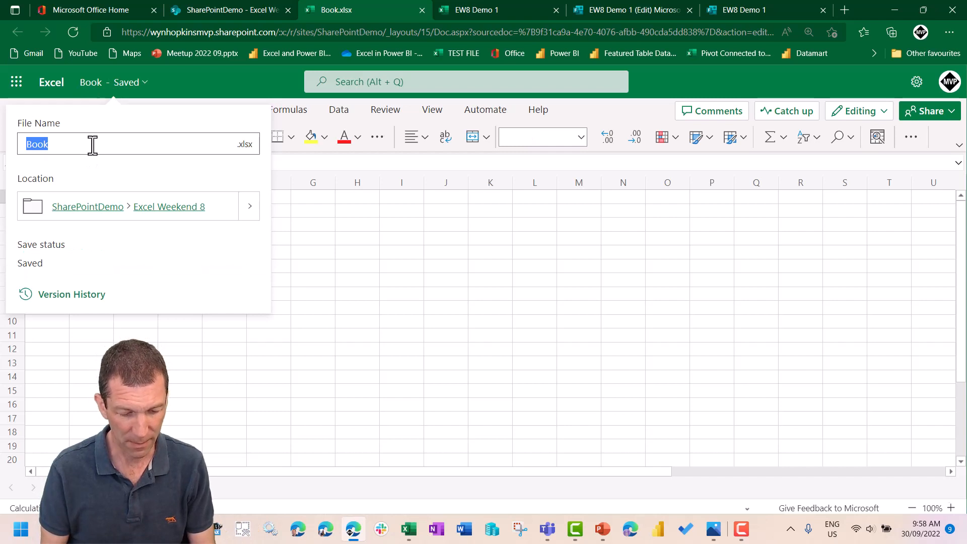
type("Excel")
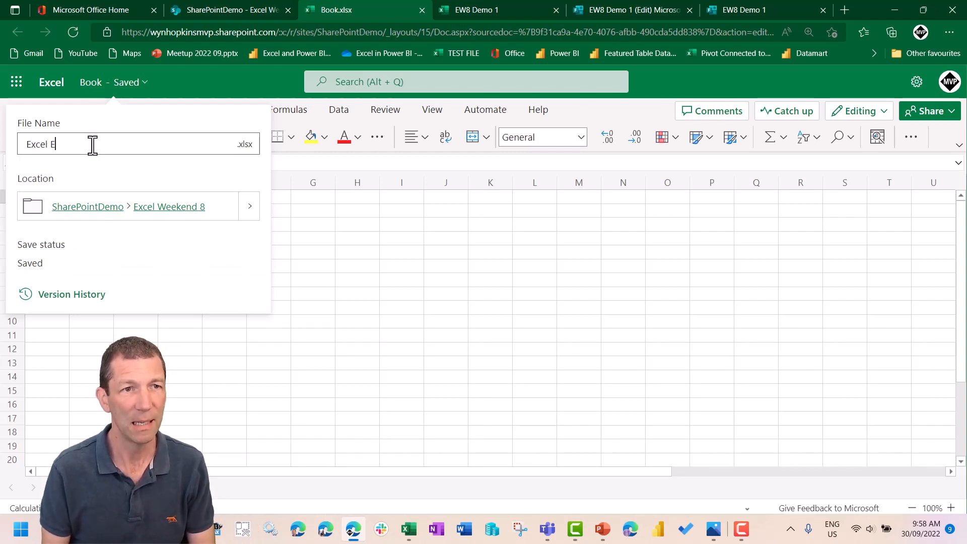
type(" E")
key("BackSpace")
key("BackSpace")
type("Wkd8")
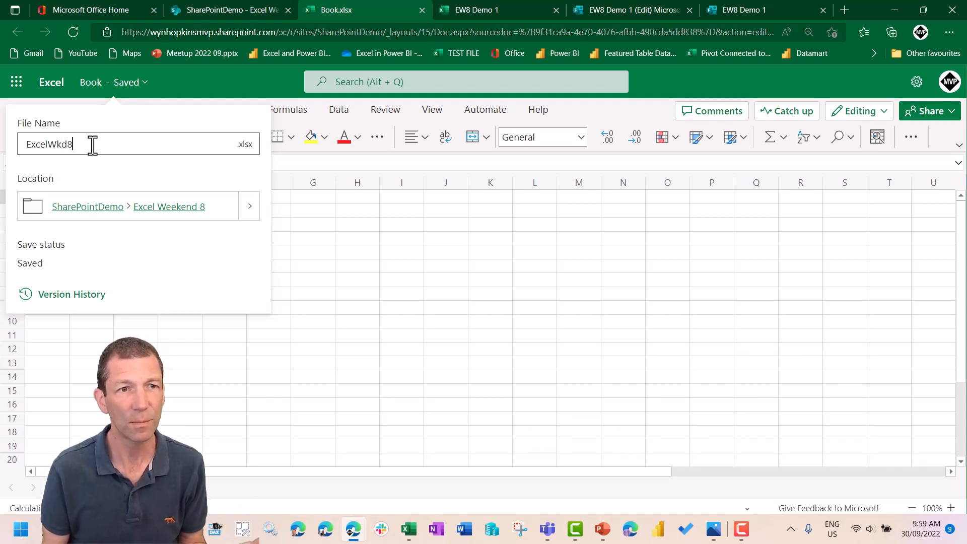
key("Return")
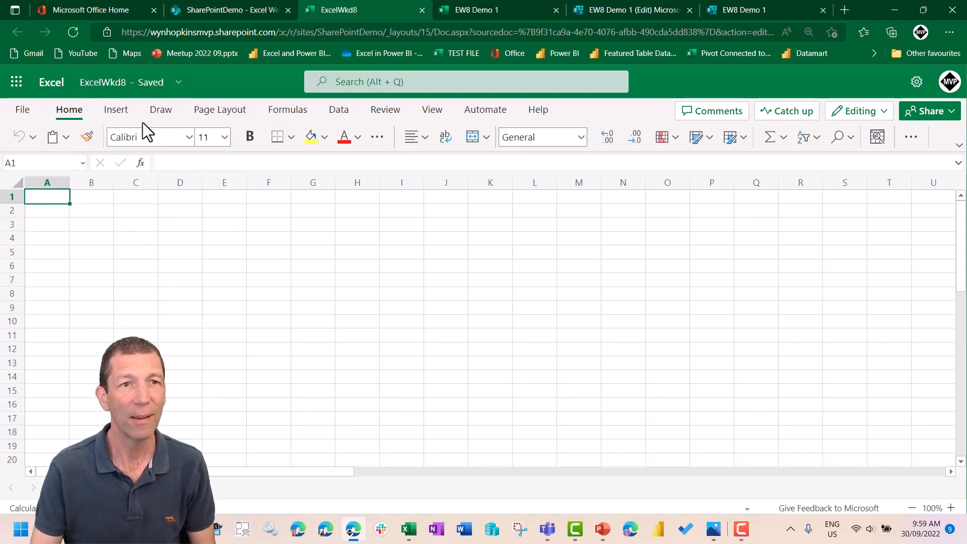
- Insert a new form into the workbook, signing in with the first listed Microsoft account
left_click(127, 110)
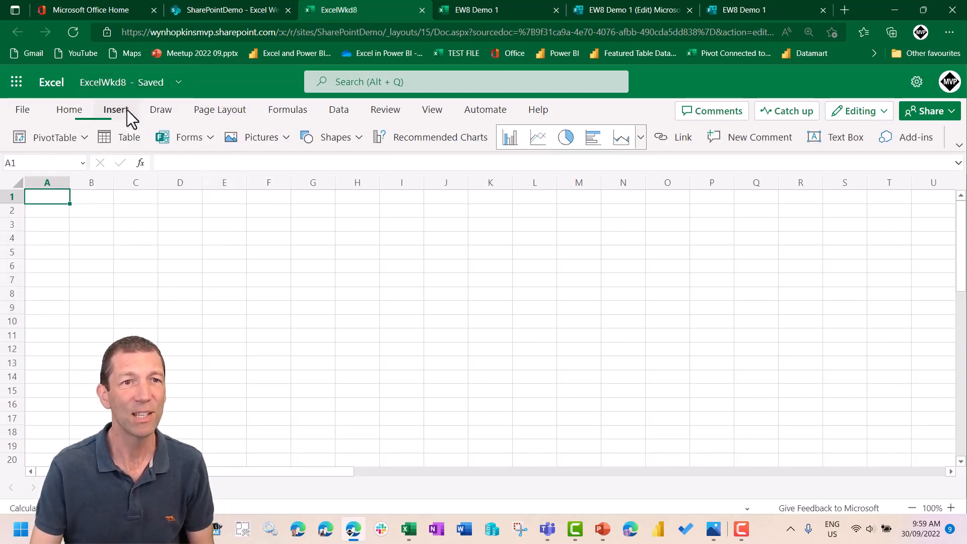
left_click(209, 140)
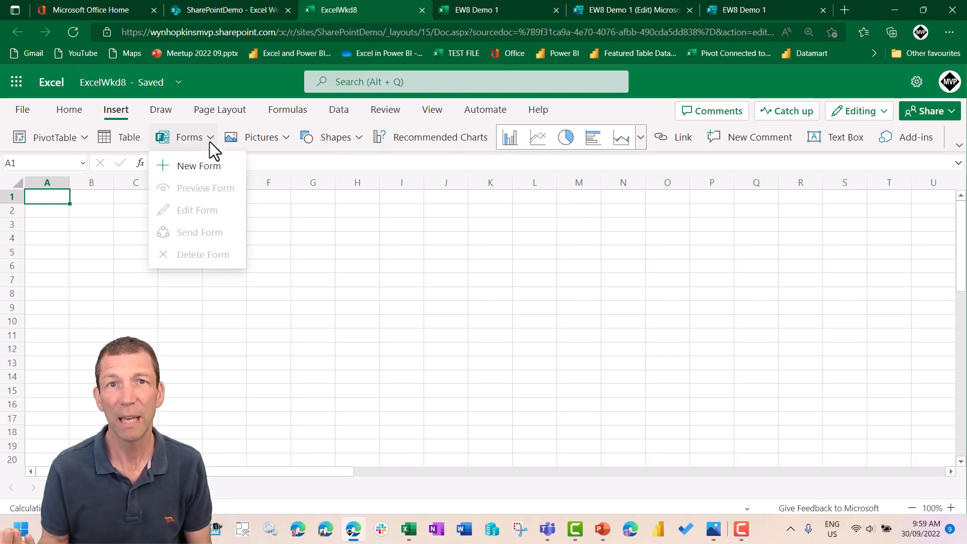
left_click(194, 167)
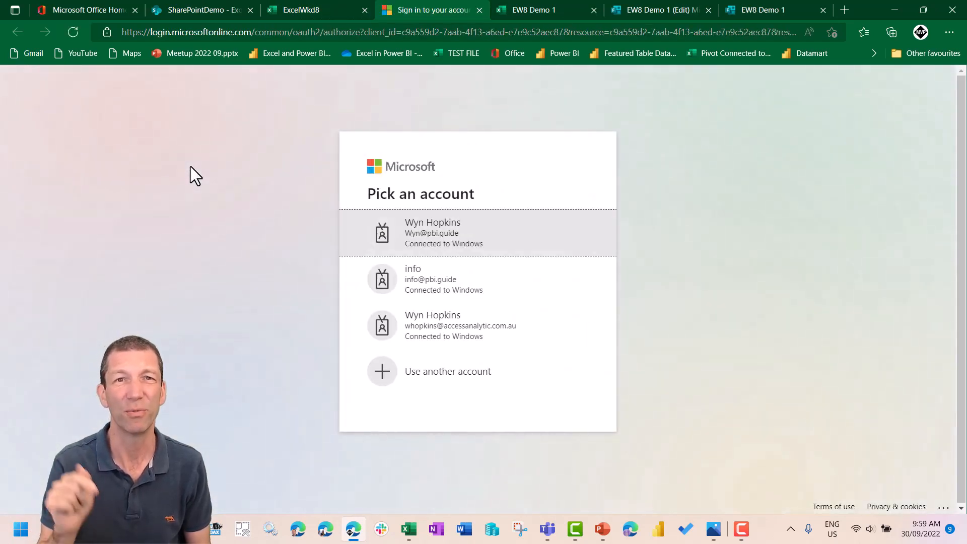
left_click(409, 234)
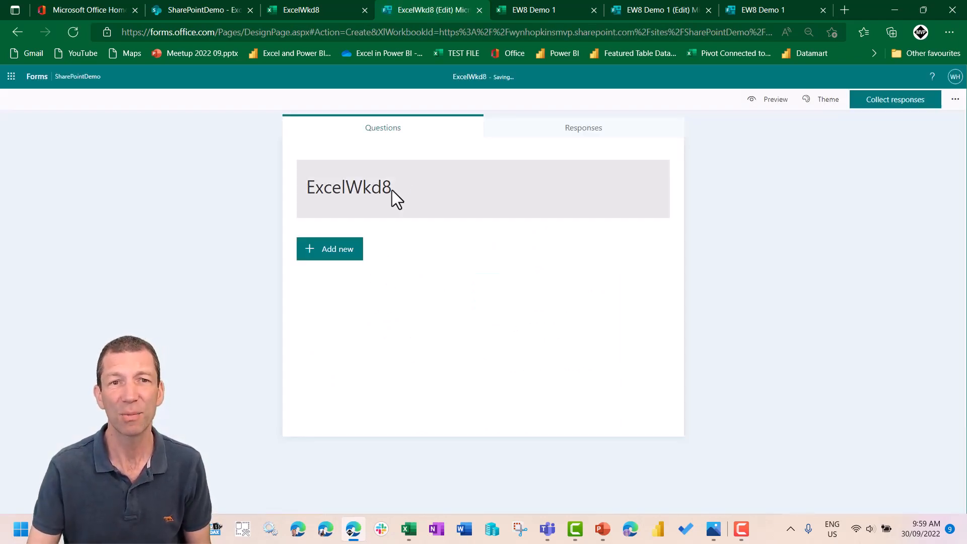
- Add the aa_logo_only image from the AA pictures folder to the form's title header
left_click(415, 191)
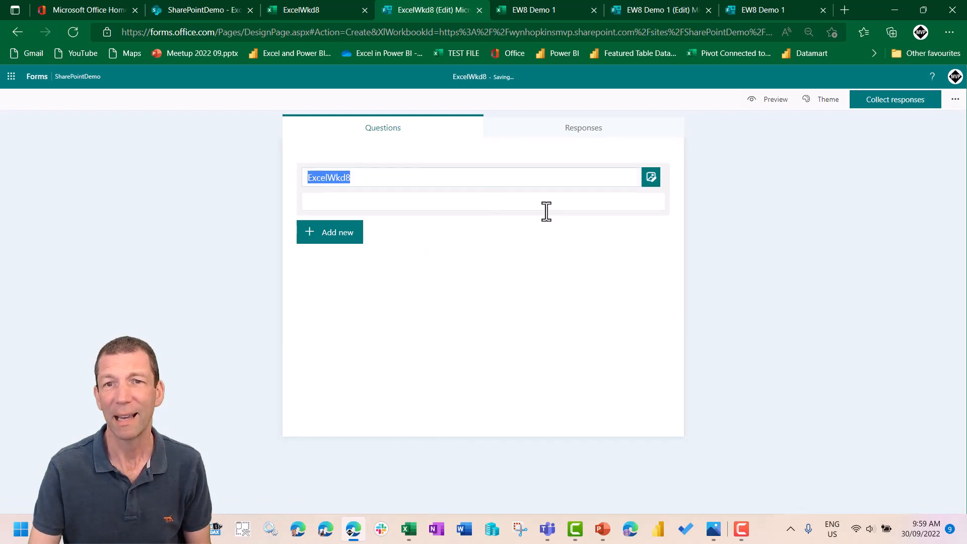
left_click(651, 178)
left_click(847, 123)
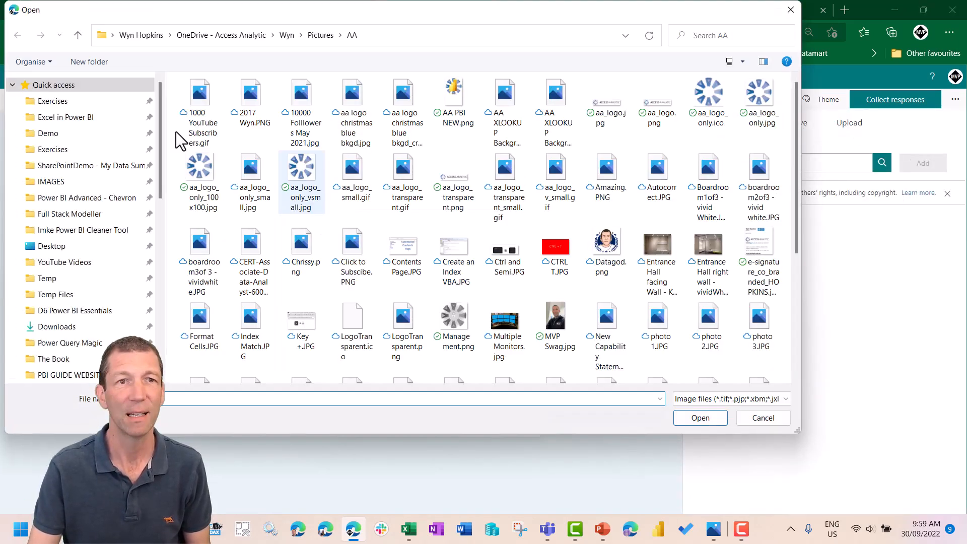
double_click(711, 101)
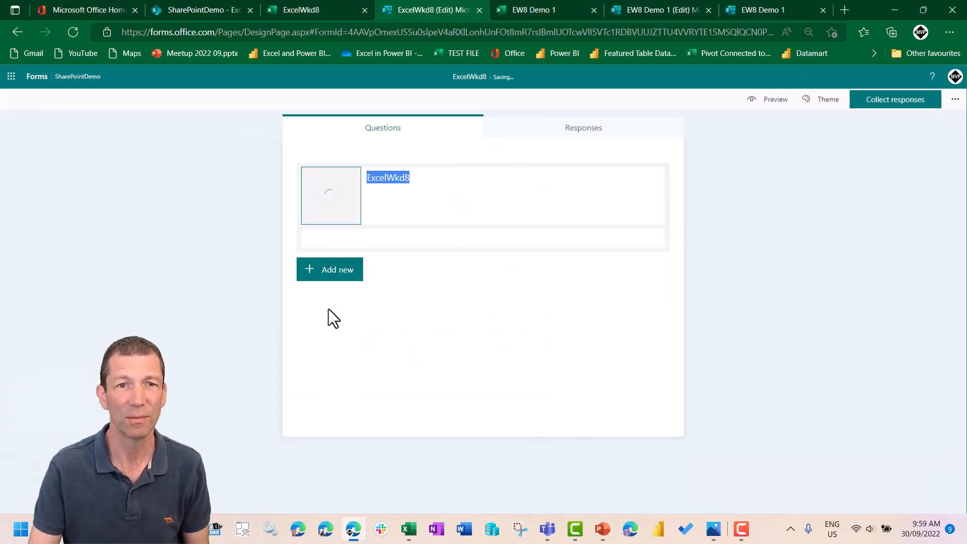
- Add a Choice question to the form with the text "Which do you use"
left_click(324, 271)
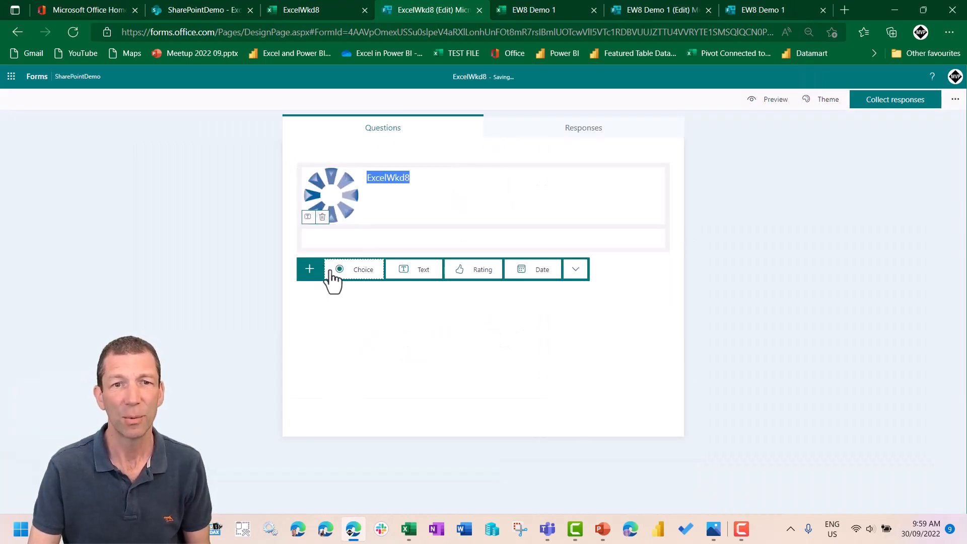
left_click(359, 275)
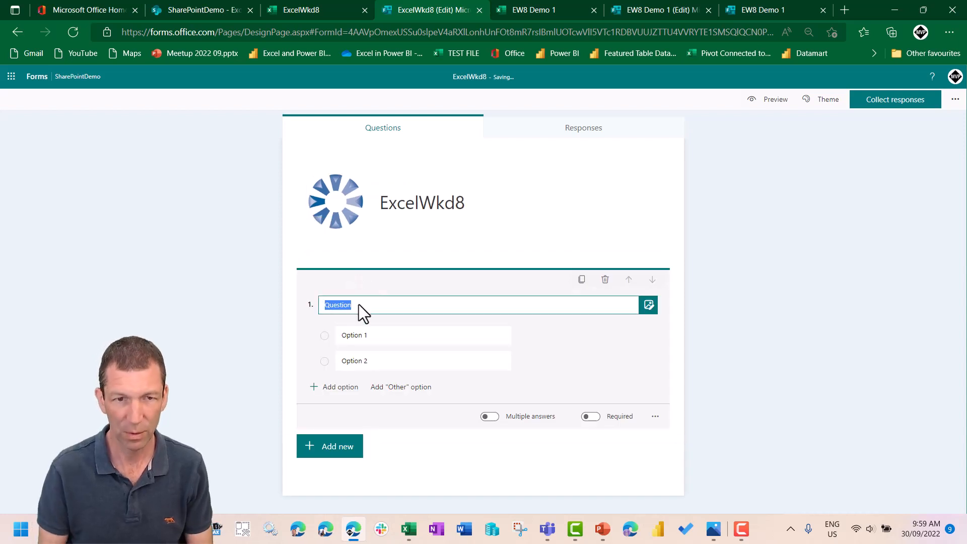
type("Whi")
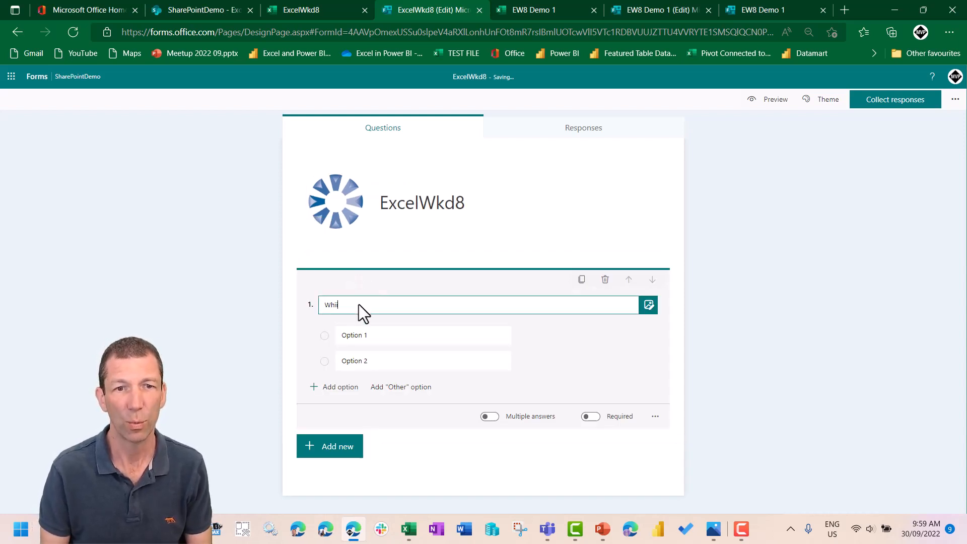
type("hch do ")
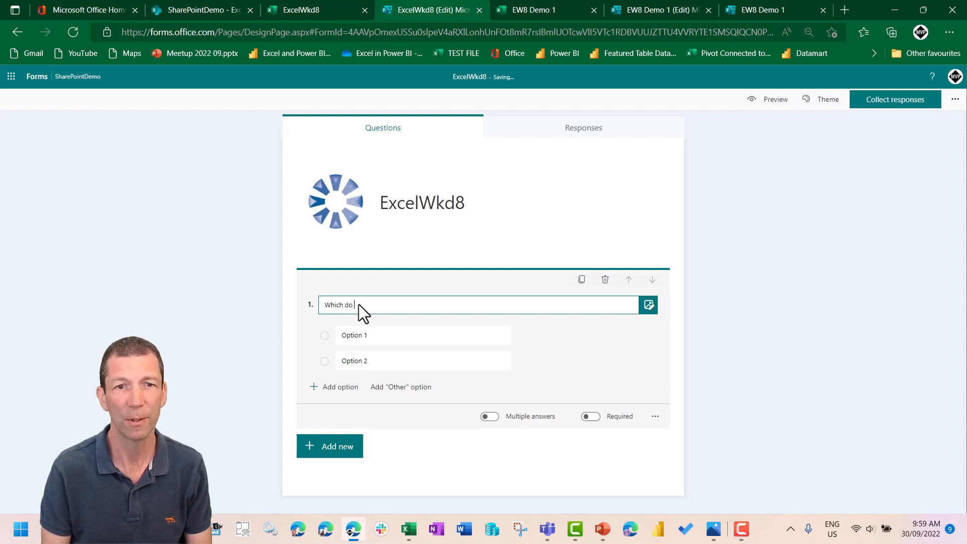
type("you use")
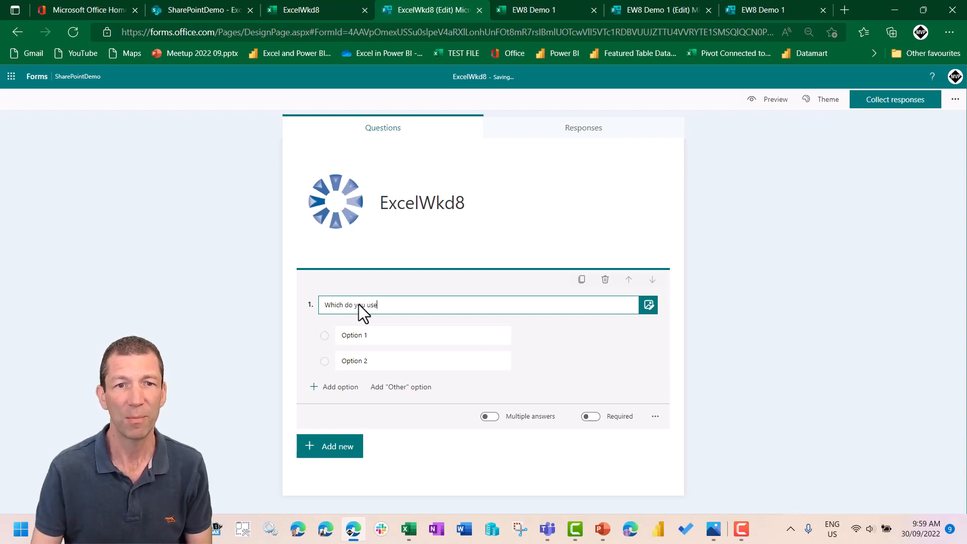
- Give question 1 the options Power Query, Power Pivot and Power BI, and allow multiple answers
left_click(371, 335)
type("Power Query")
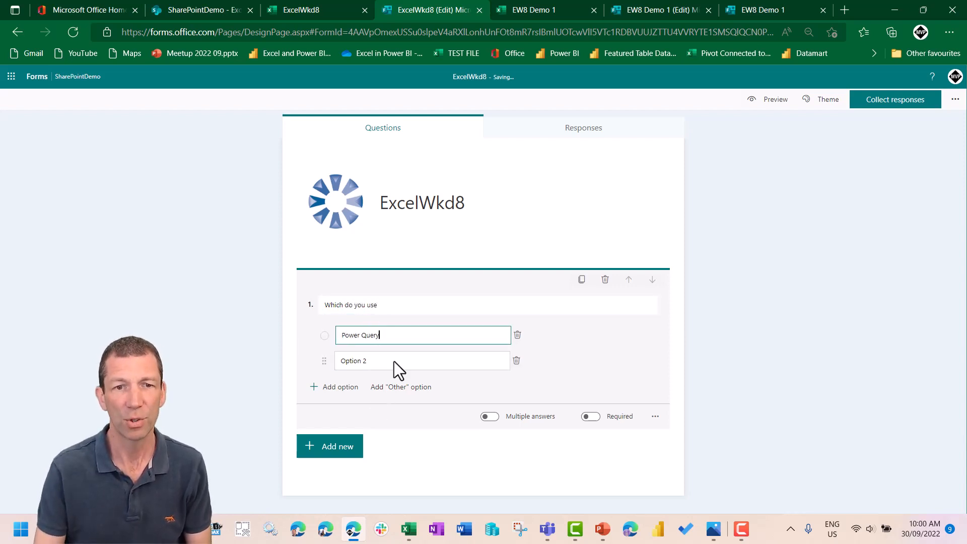
left_click(394, 361)
type("Power Pivot")
left_click(333, 388)
type("Power BI")
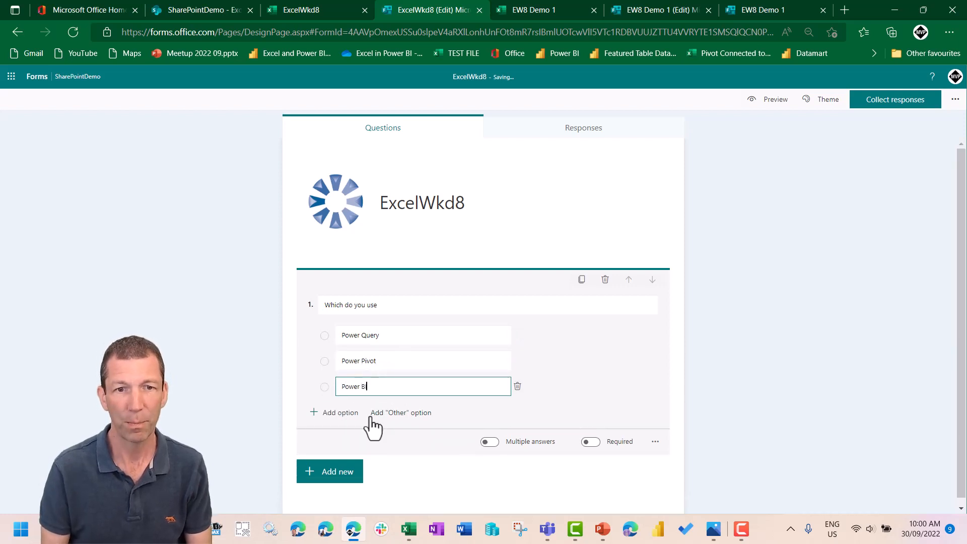
left_click(487, 441)
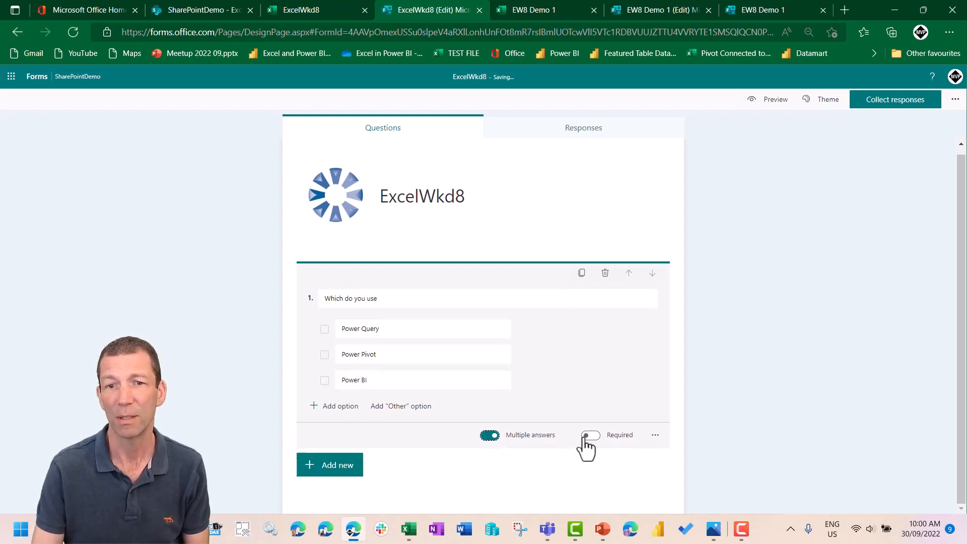
- Add a Rating question with the text "How do you rate Excel"
left_click(329, 467)
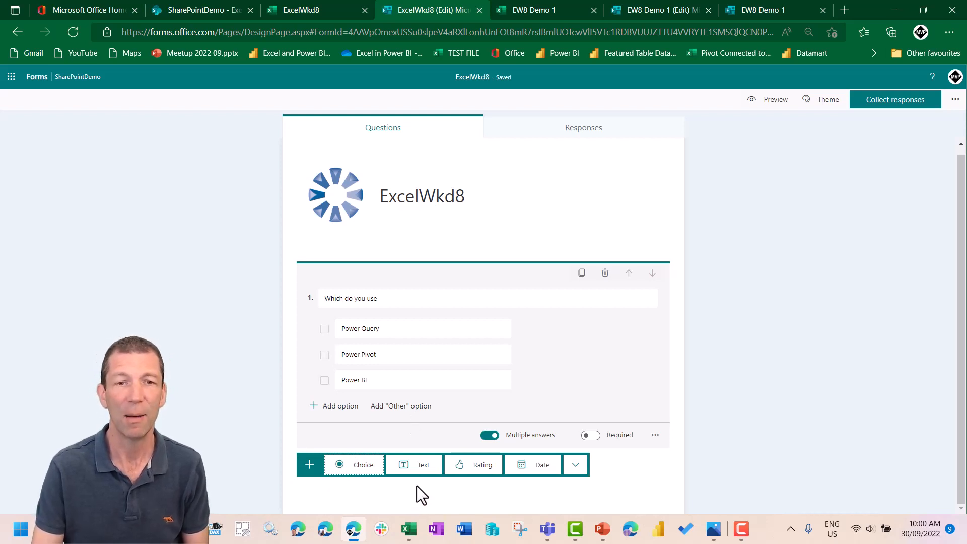
left_click(485, 472)
type("How do you ")
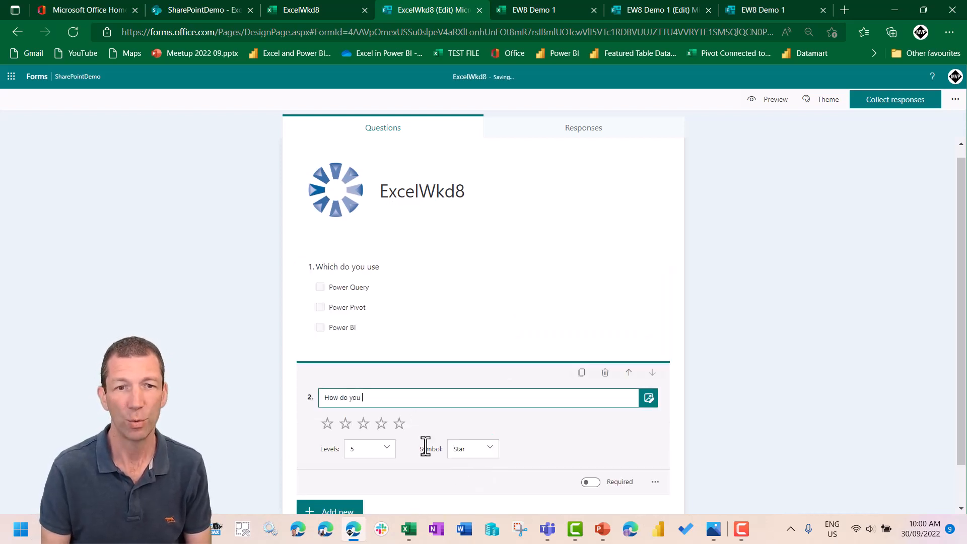
type("rate Excel")
- Add a Ranking question with the text "Rank These" as the third question
scroll(393, 460, "down", 1)
left_click(353, 467)
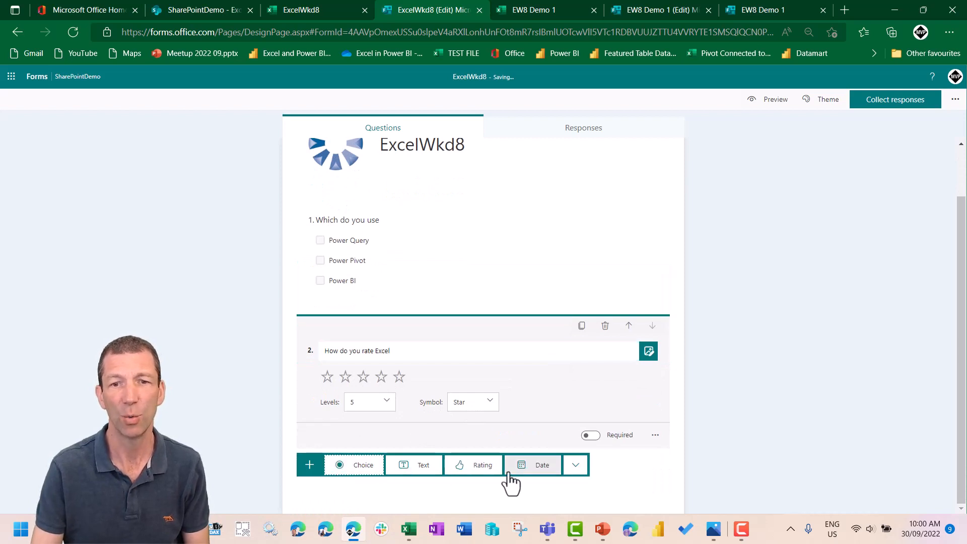
left_click(576, 468)
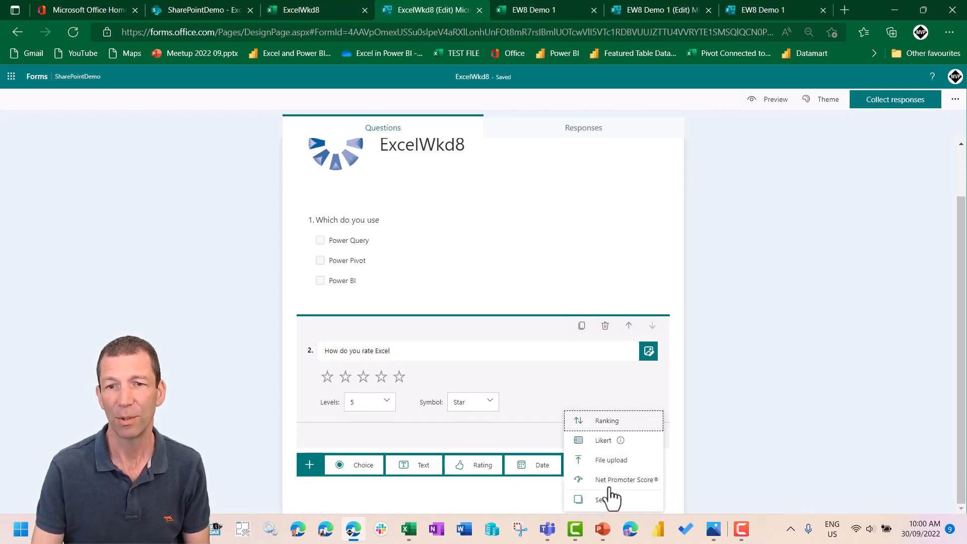
left_click(622, 426)
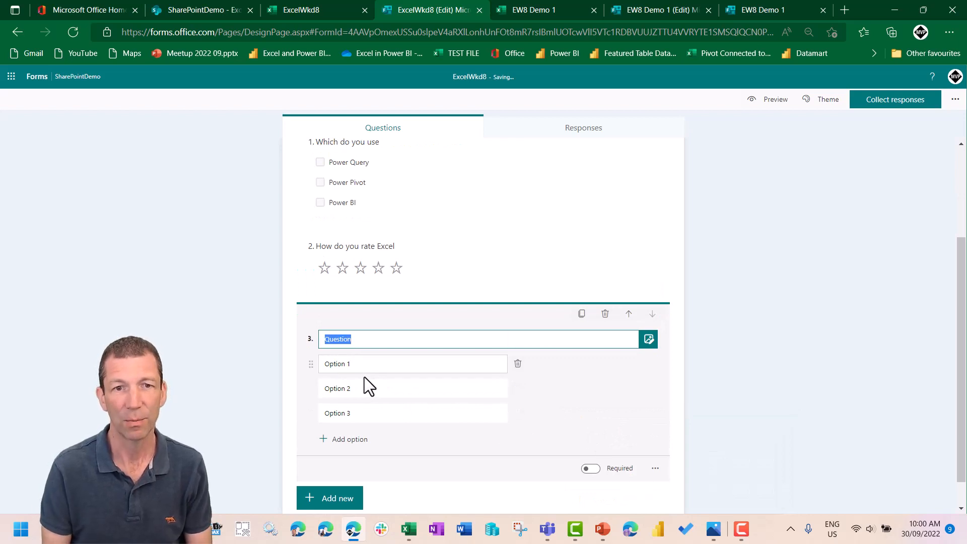
type("Rank These")
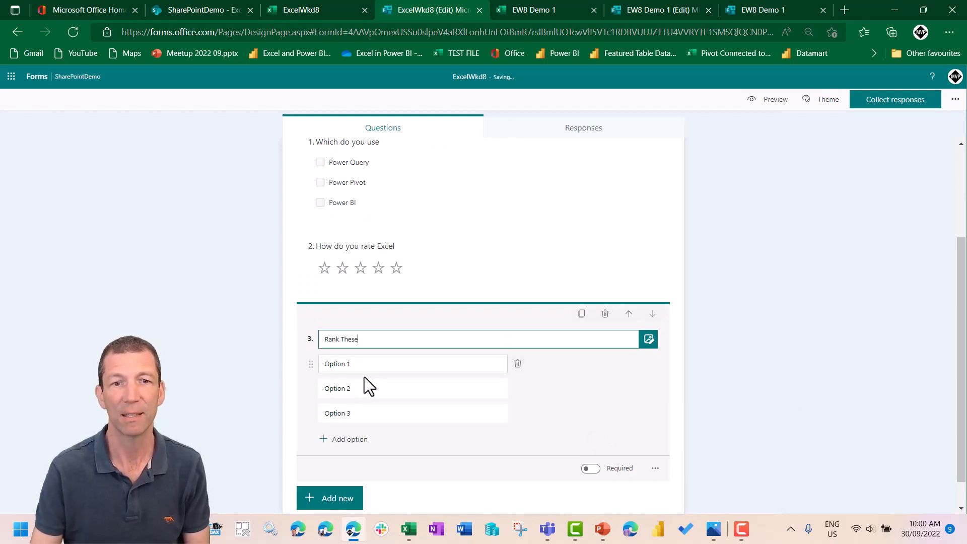
- Fill in the ranking question's three options as VLOOKUIP, INDEX MATCH and XLOOKUP
left_click(371, 364)
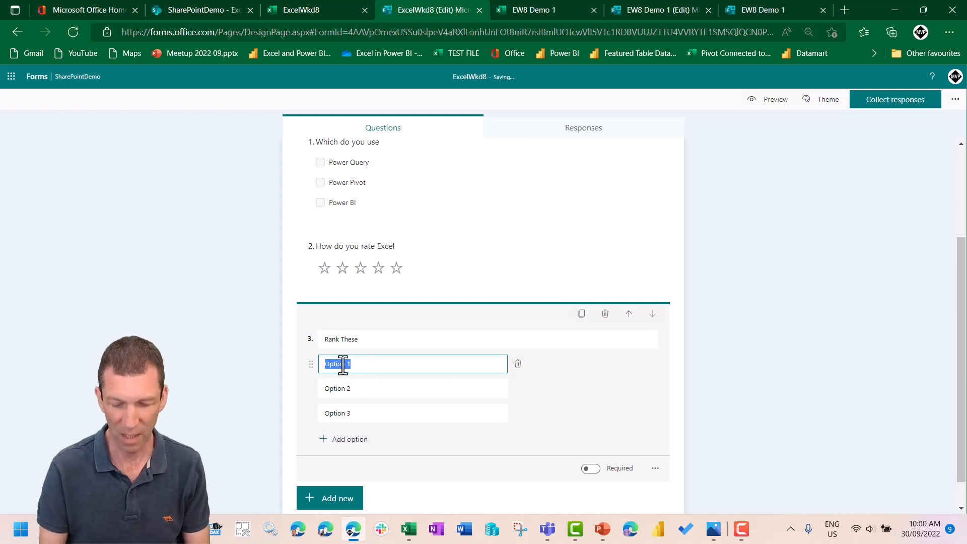
type("VLOOKUIP")
left_click(371, 382)
type("INDEX MATCH")
left_click(381, 411)
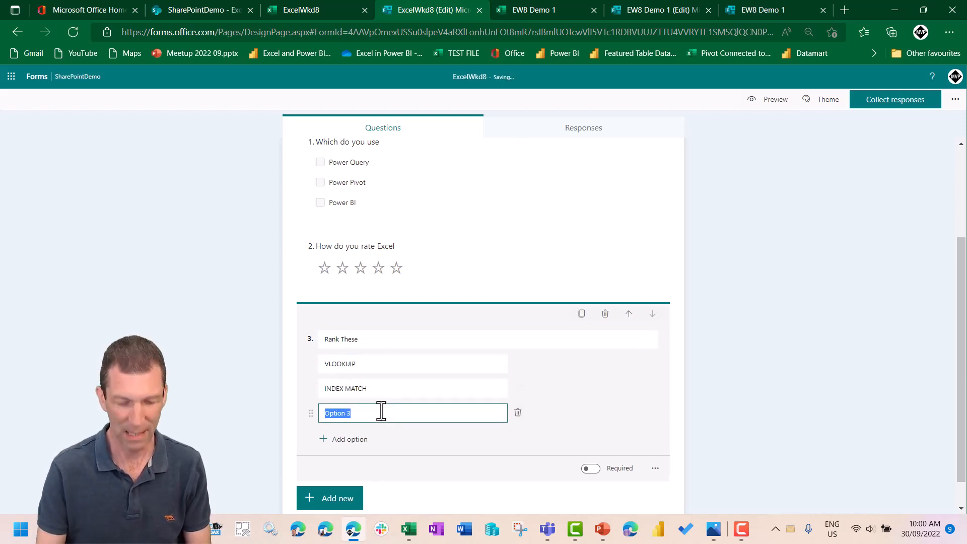
type("XLOOKUP")
left_click(590, 401)
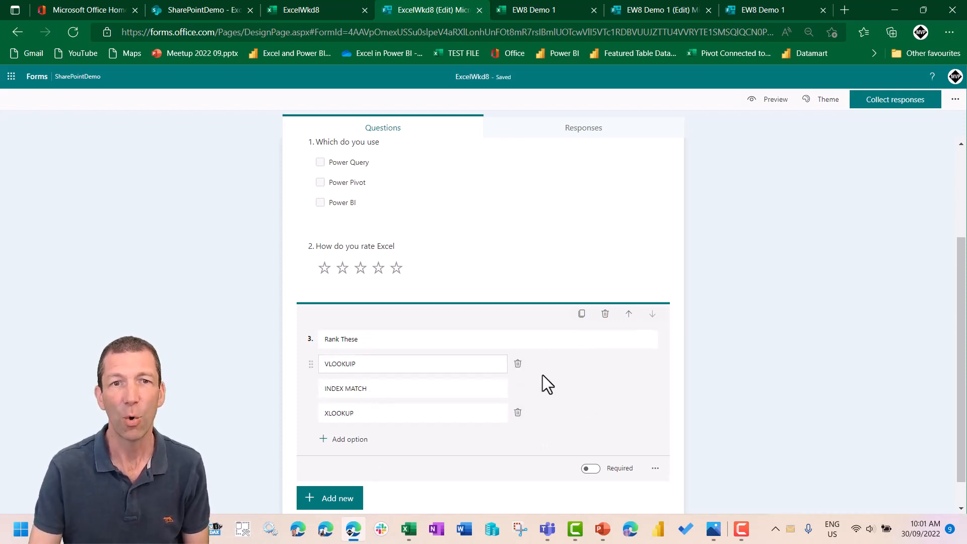
scroll(542, 376, "down", 1)
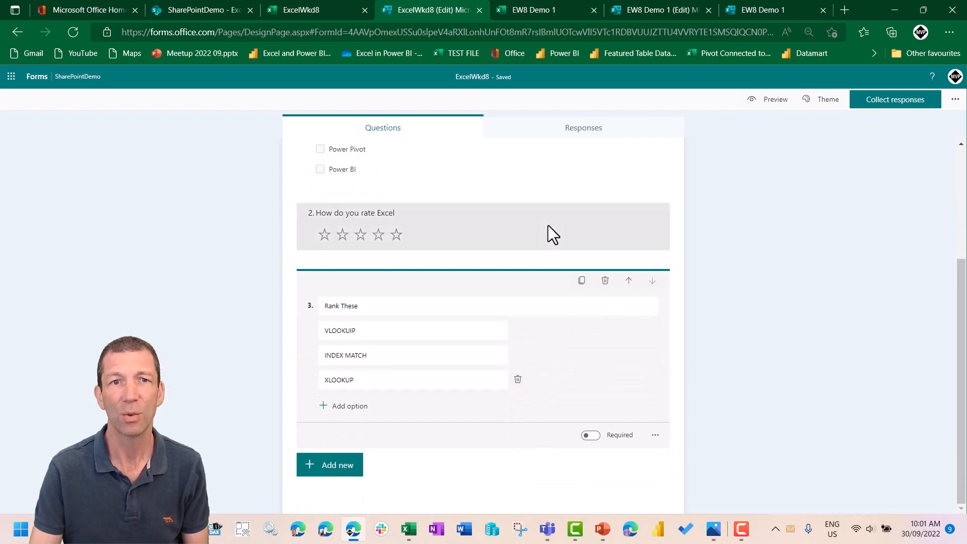
scroll(552, 234, "up", 4)
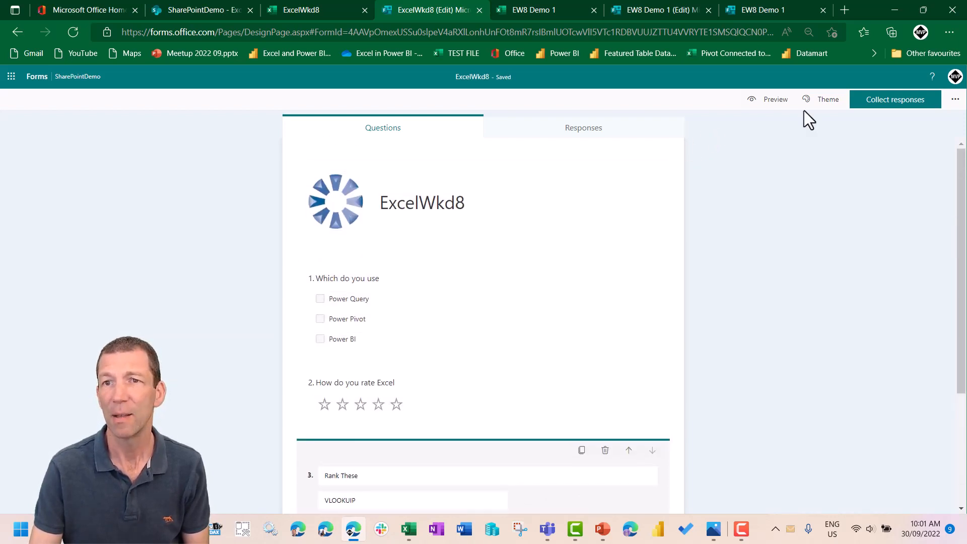
- Apply the Purple Streamer Shapes theme to the ExcelWkd8 form
left_click(821, 101)
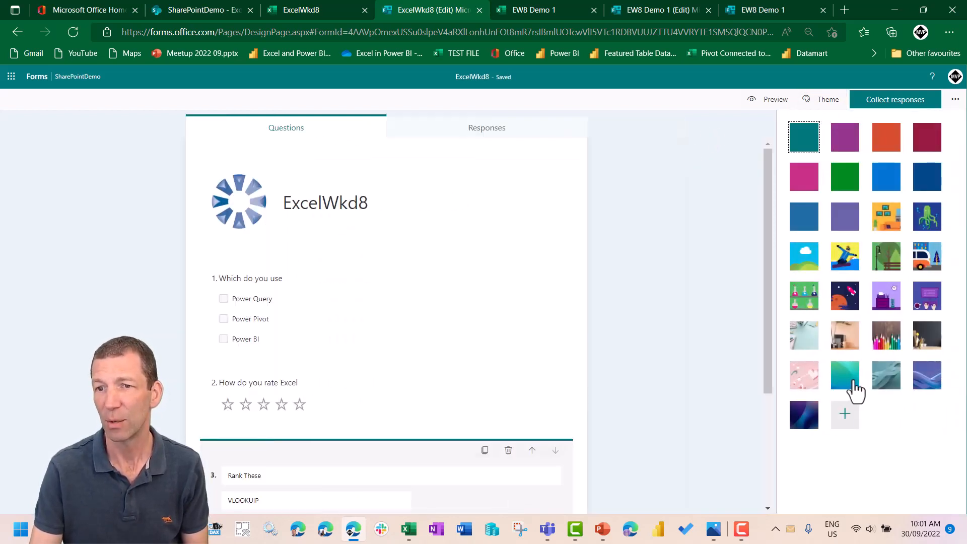
left_click(926, 376)
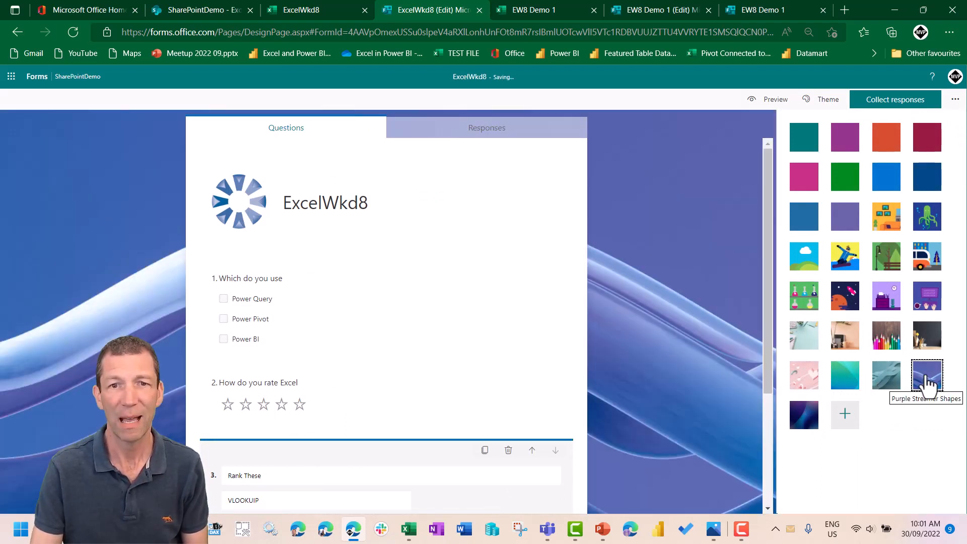
- Set the form's response collection so that anyone can respond, and shorten its response URL
left_click(895, 103)
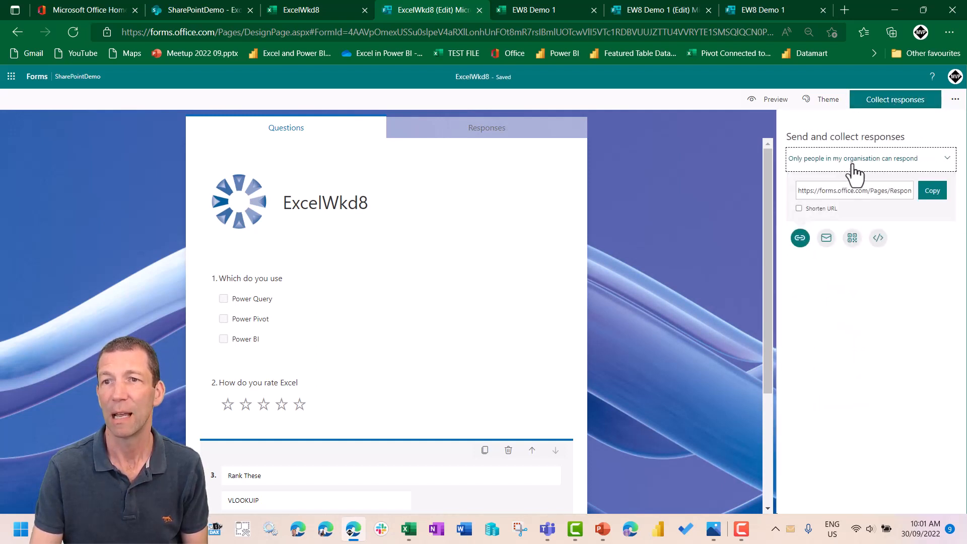
left_click(878, 159)
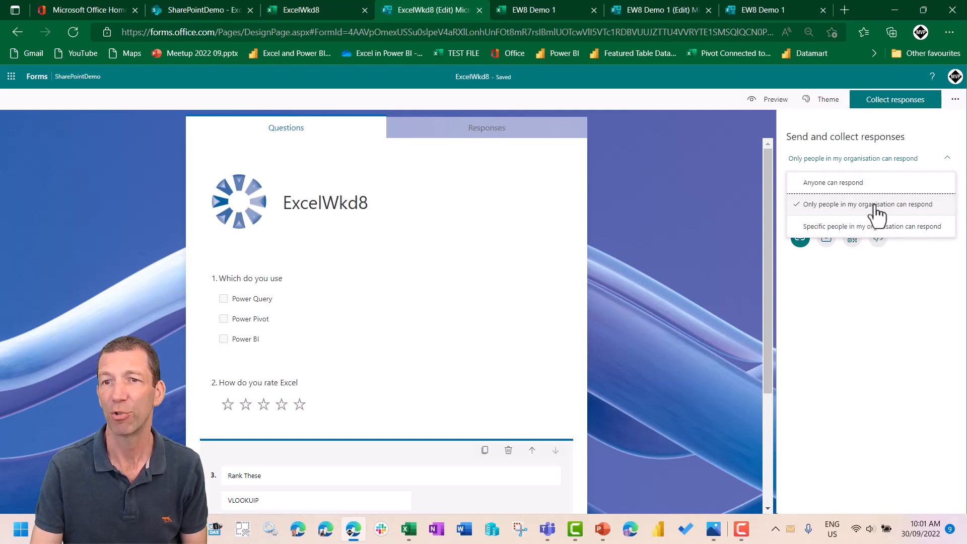
left_click(861, 184)
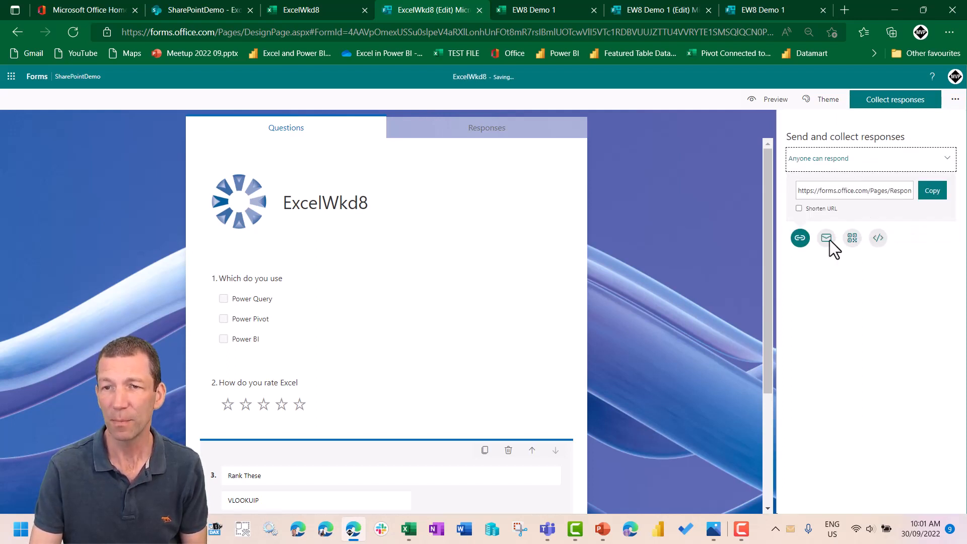
left_click(800, 209)
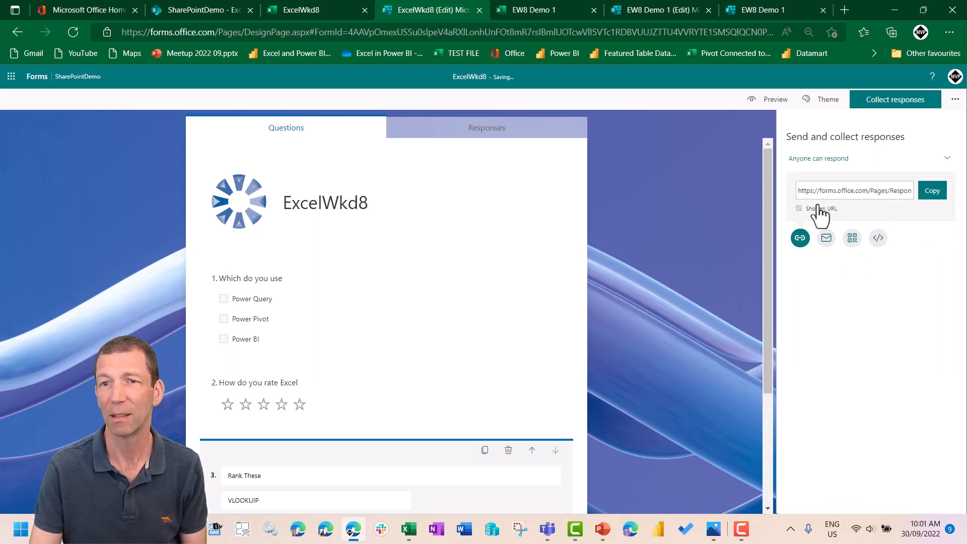
left_click(845, 197)
left_click_drag(860, 193, 880, 190)
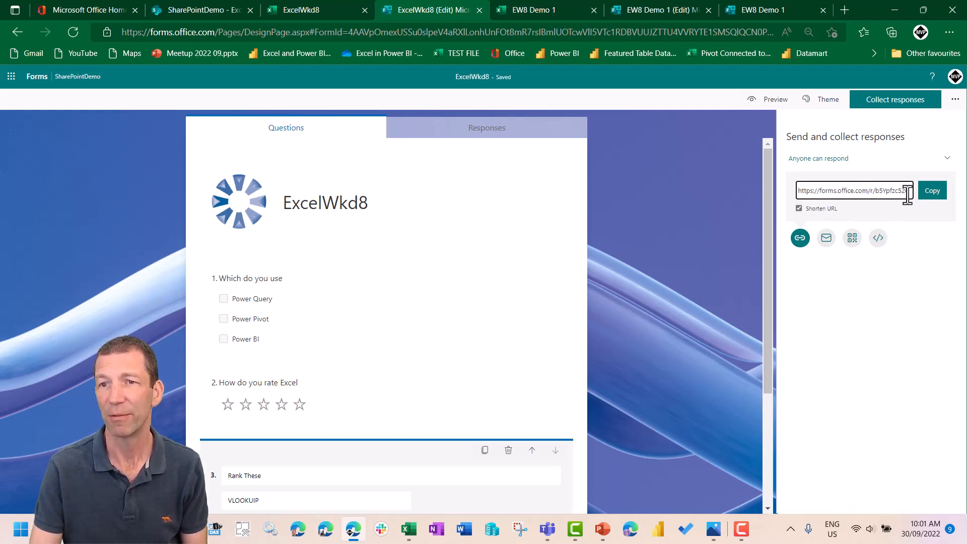
- View the form's QR code, then return to the shortened response link and copy it
left_click(852, 242)
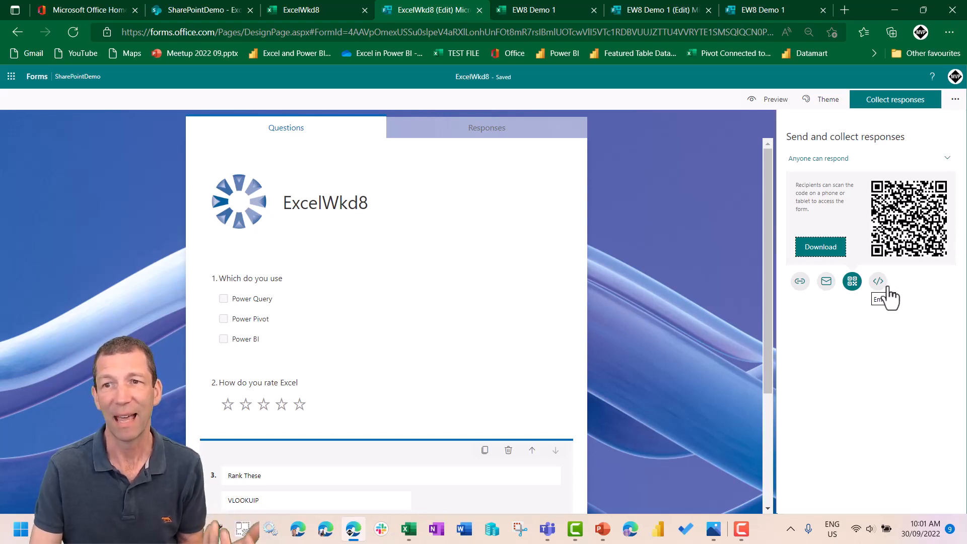
left_click(800, 282)
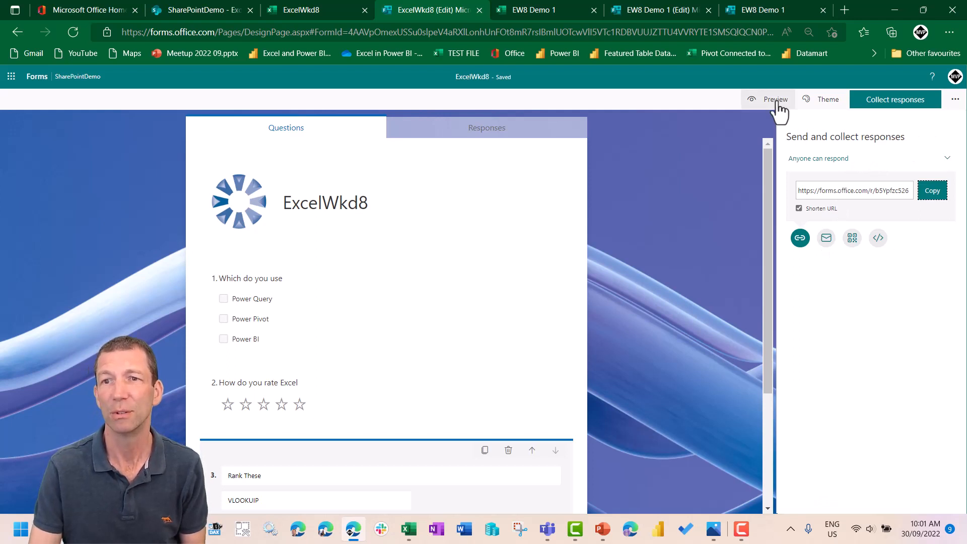
left_click(859, 192)
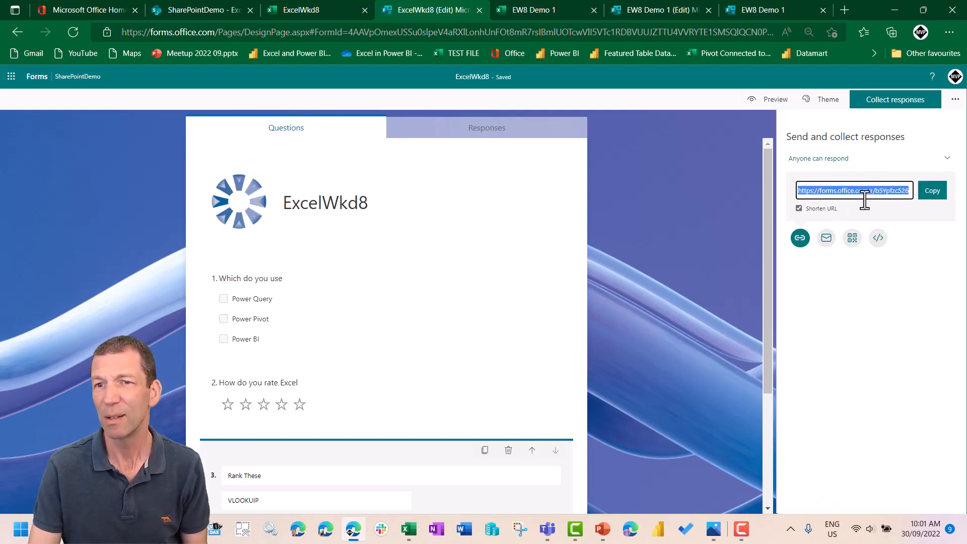
left_click(933, 192)
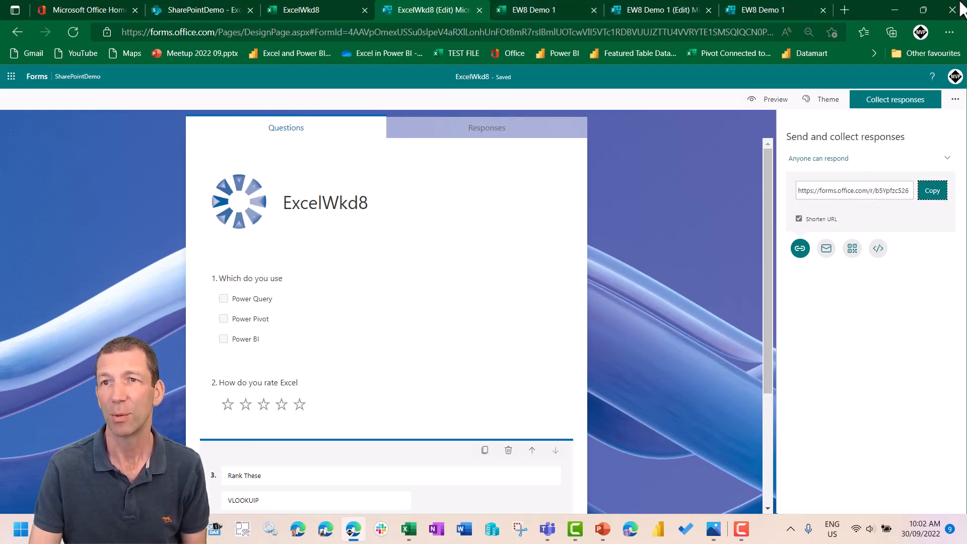
- Open the copied form link in a new browser tab and submit a response with Power Query, three stars and INDEX MATCH ranked first
left_click(846, 10)
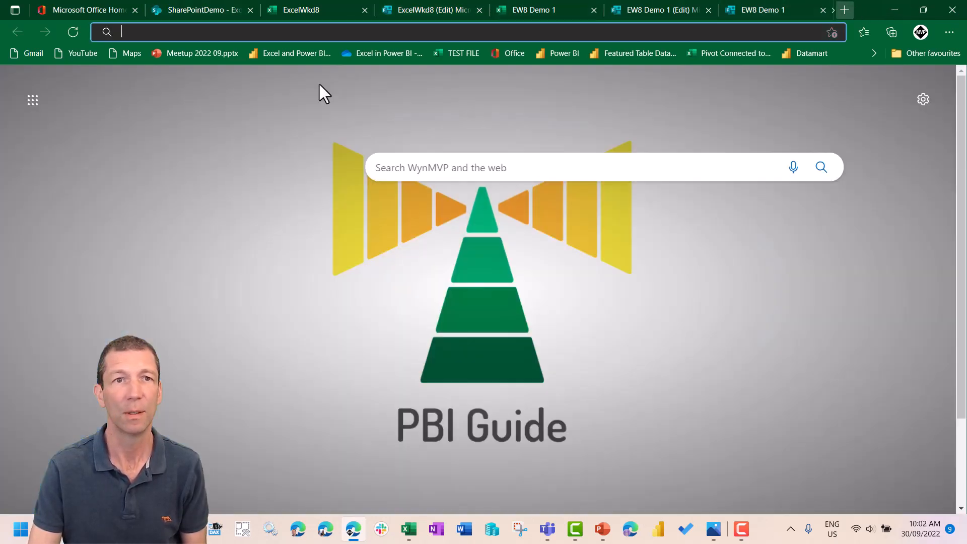
key("ctrl+v")
key("Return")
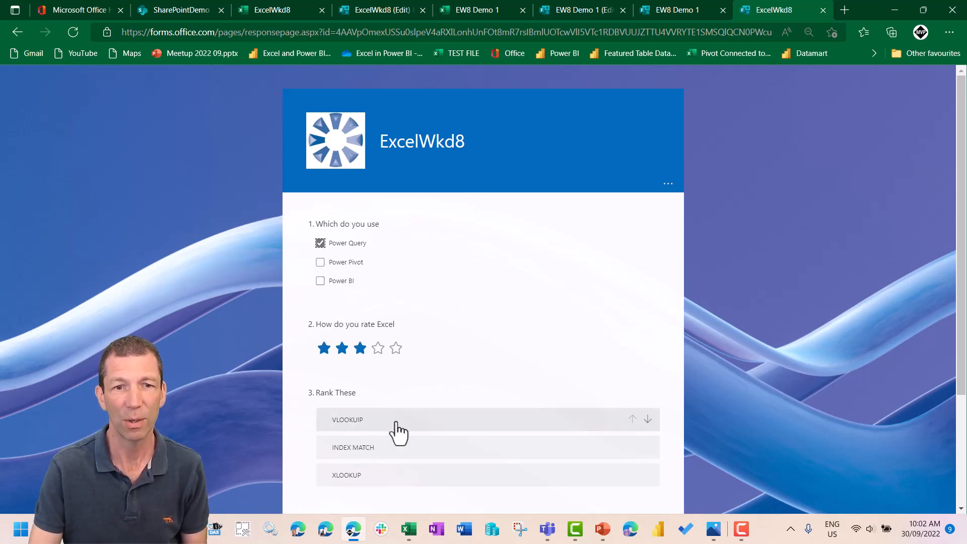
scroll(397, 432, "down", 1)
left_click_drag(385, 375, 380, 337)
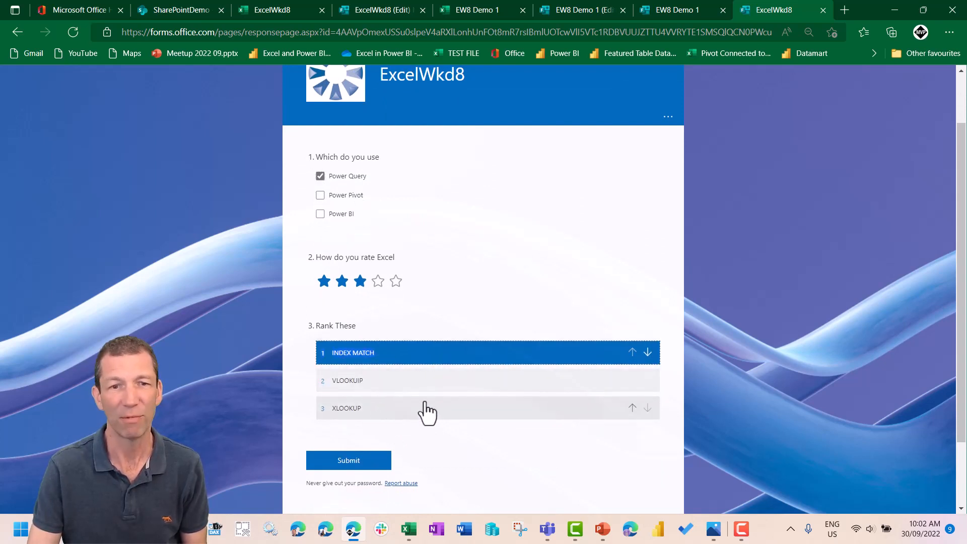
left_click(354, 462)
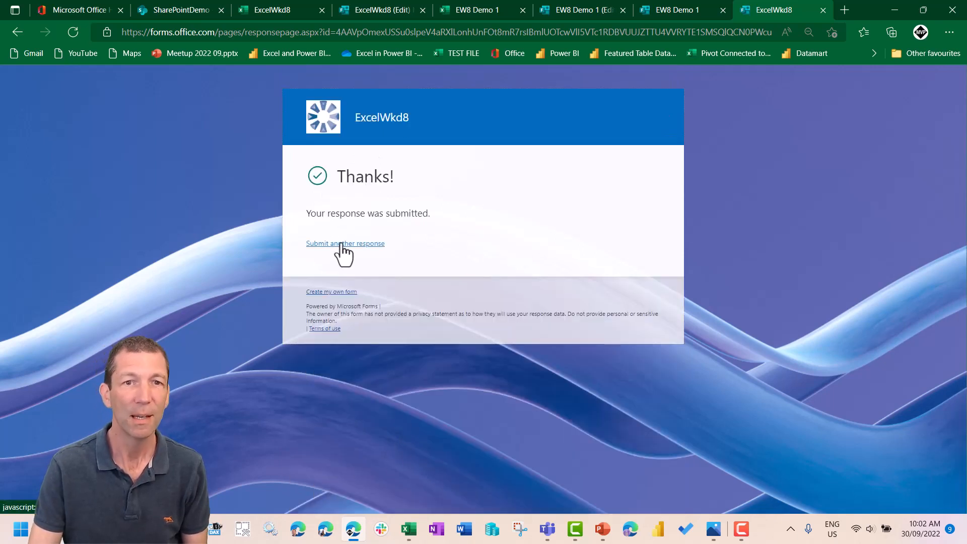
- Submit another response with all three tools selected, three stars, and the ranking VLOOKUIP, XLOOKUP, INDEX MATCH
left_click(345, 244)
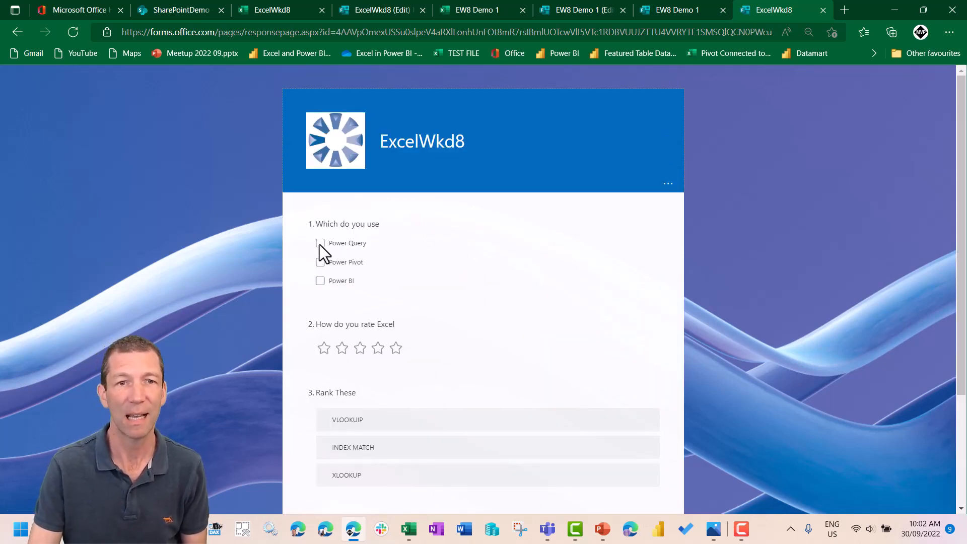
left_click(320, 281)
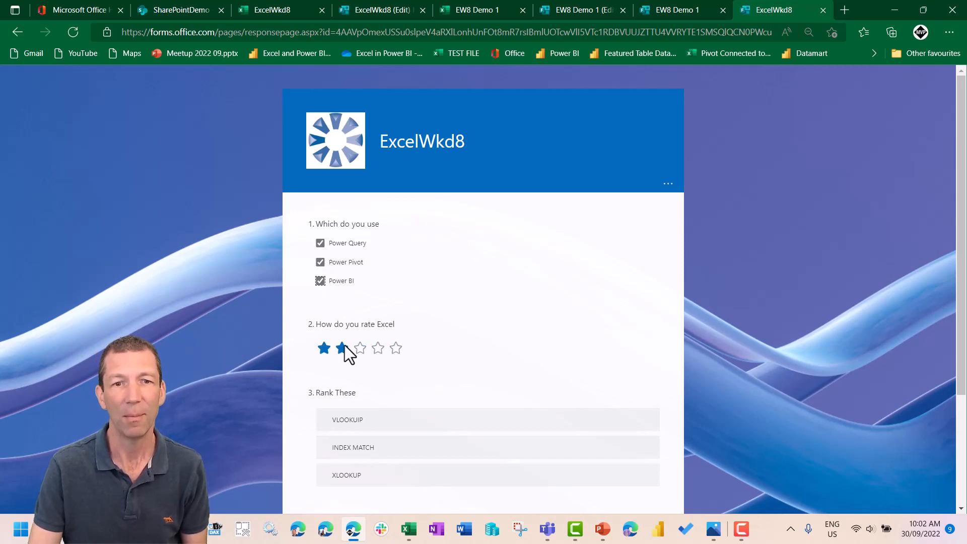
left_click(360, 348)
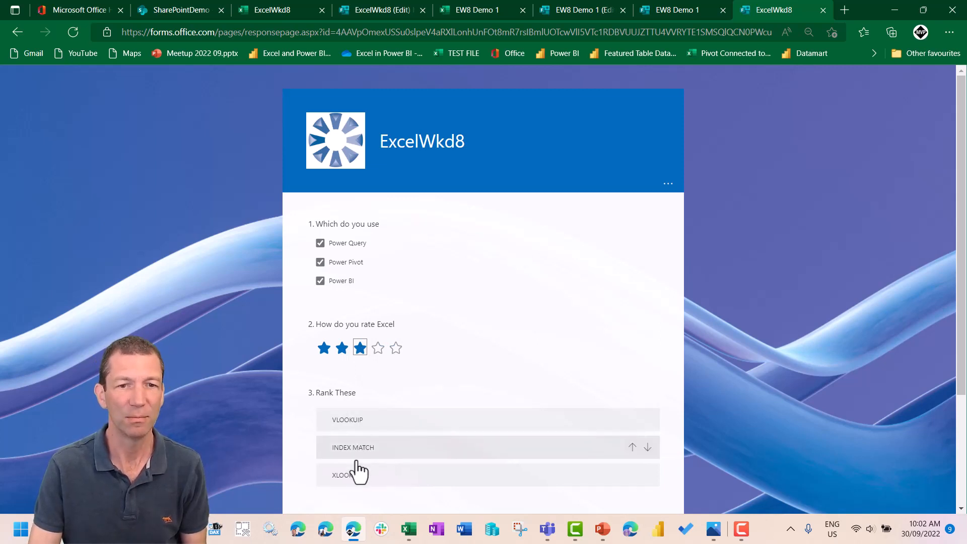
left_click_drag(349, 478, 378, 457)
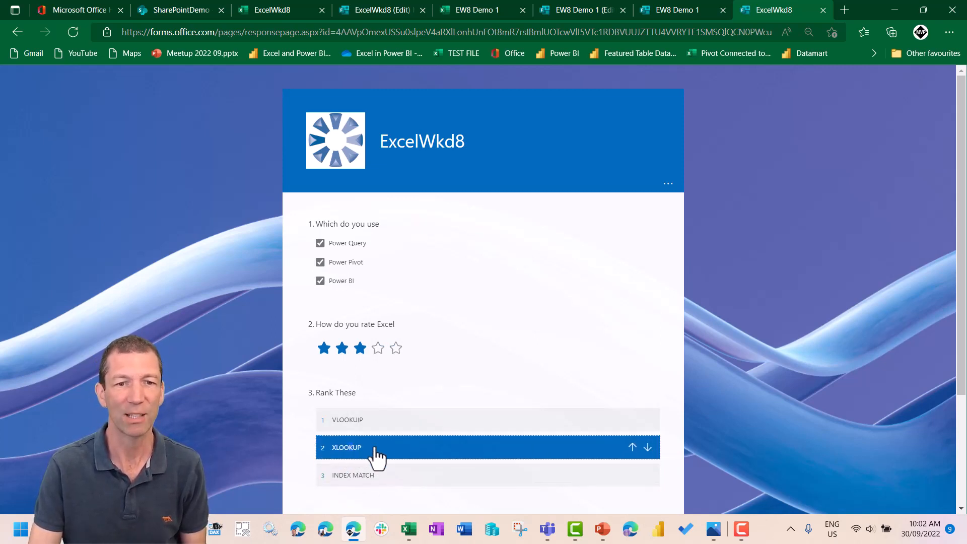
scroll(378, 448, "down", 3)
left_click(355, 394)
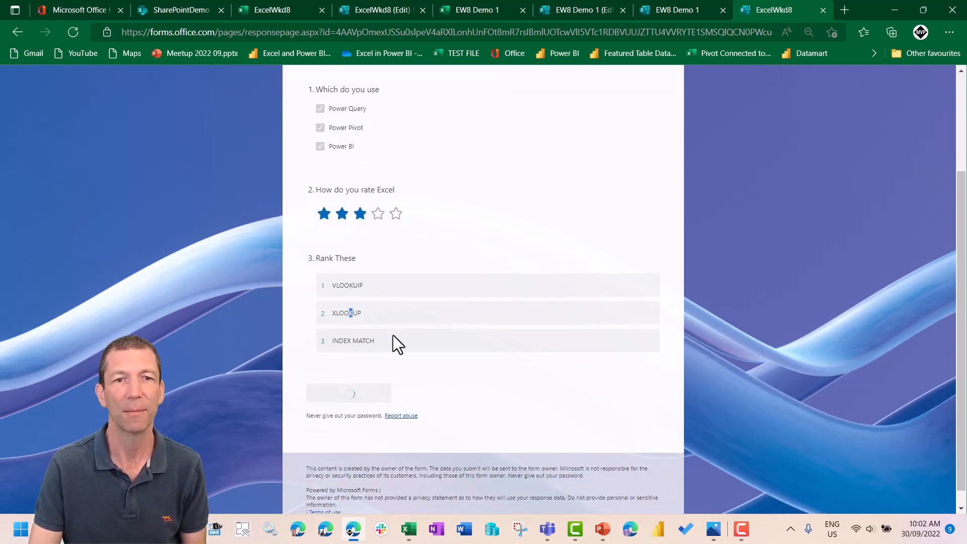
- Submit a third response with all three tools selected, five stars, and the ranking XLOOKUP, INDEX MATCH, VLOOKUIP
left_click(341, 245)
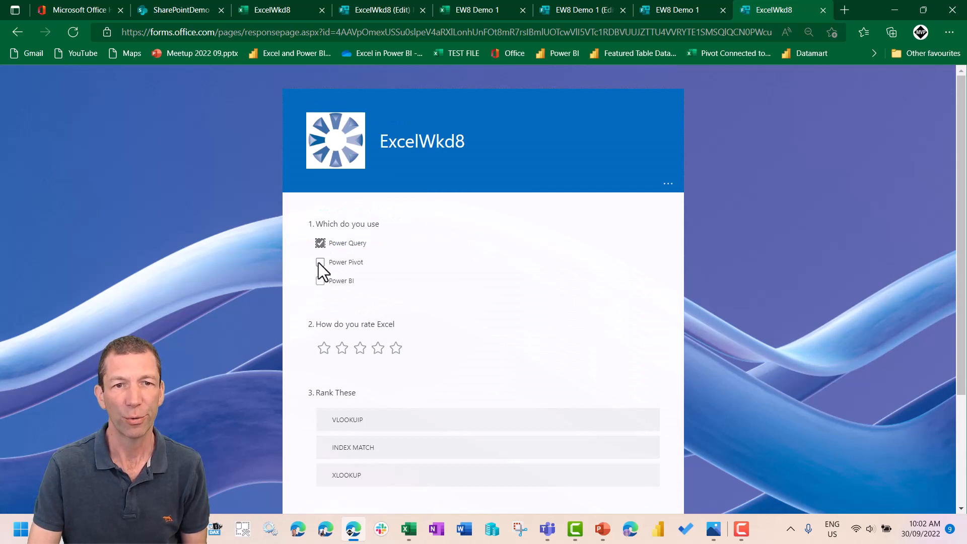
left_click(396, 348)
left_click_drag(348, 474, 355, 410)
left_click_drag(357, 478, 361, 451)
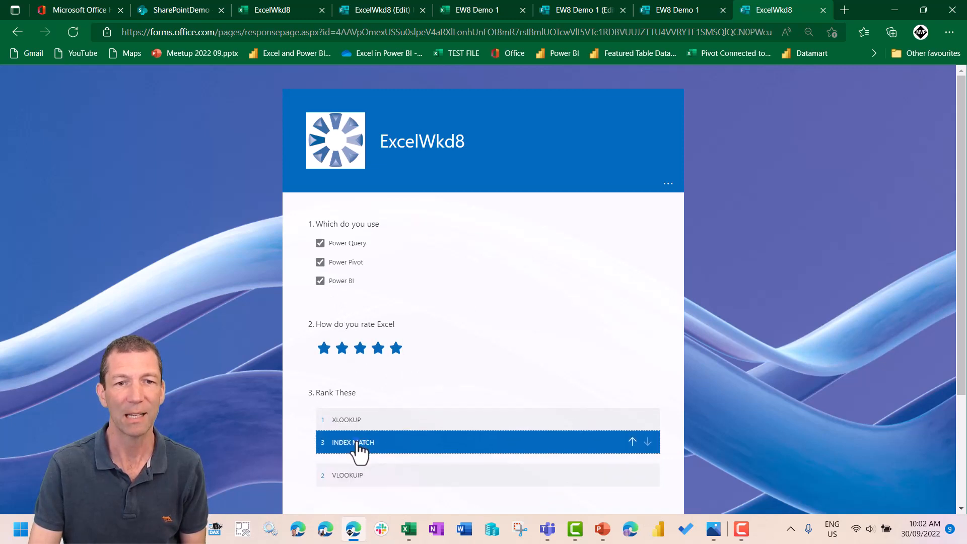
scroll(378, 468, "down", 3)
left_click(355, 398)
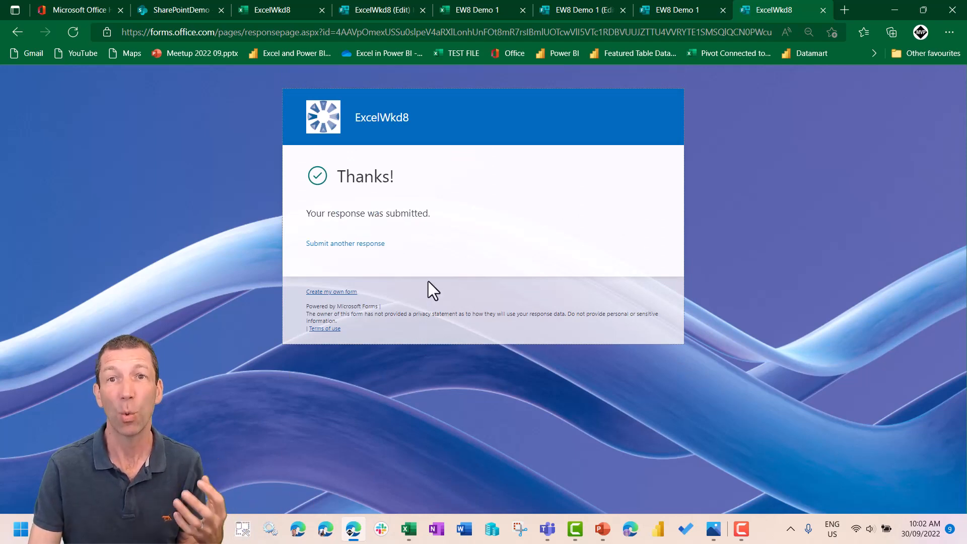
- Close the EW8 Demo 1 workbook and view the collected responses in the ExcelWkd8 workbook
left_click(483, 10)
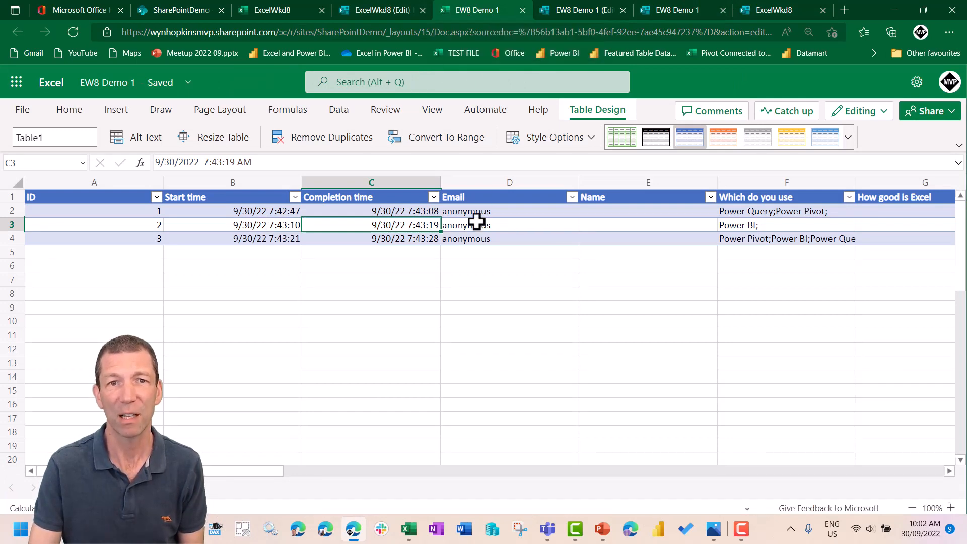
left_click(521, 8)
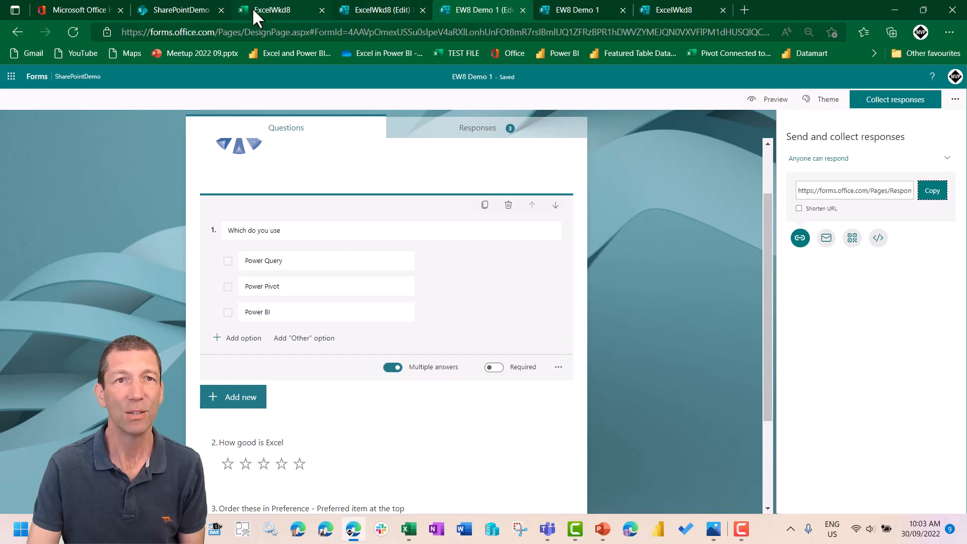
left_click(270, 7)
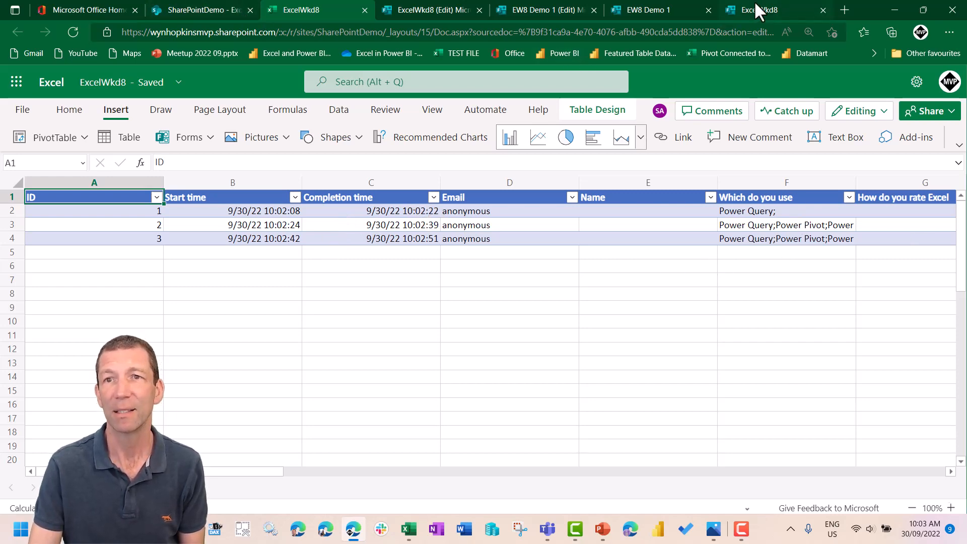
- Close the browser tabs with the ExcelWkd8 and EW8 Demo 1 response pages
left_click(782, 10)
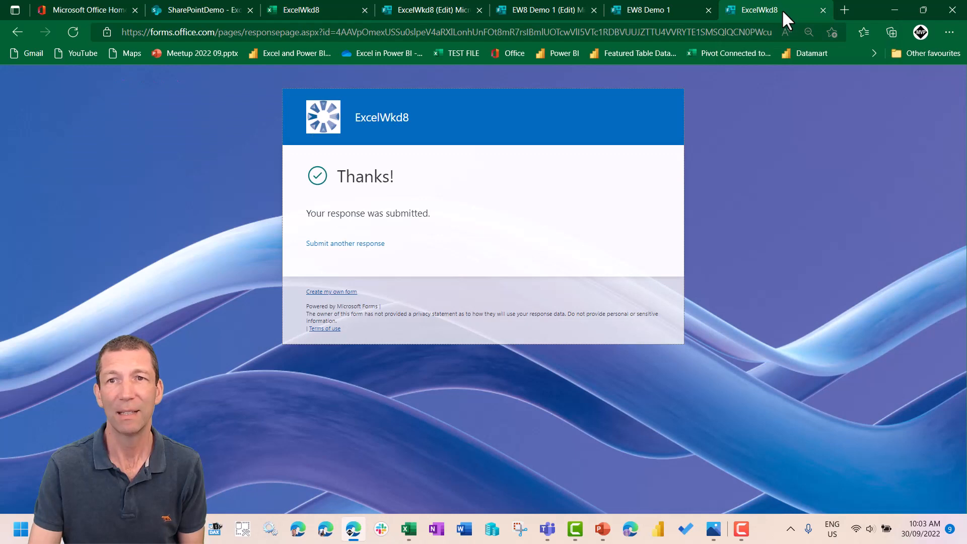
left_click(822, 10)
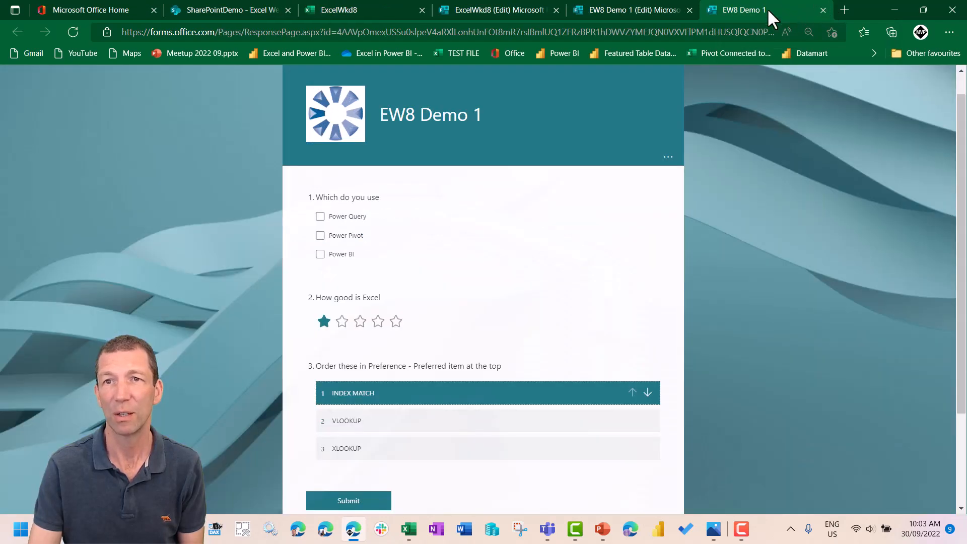
left_click(818, 8)
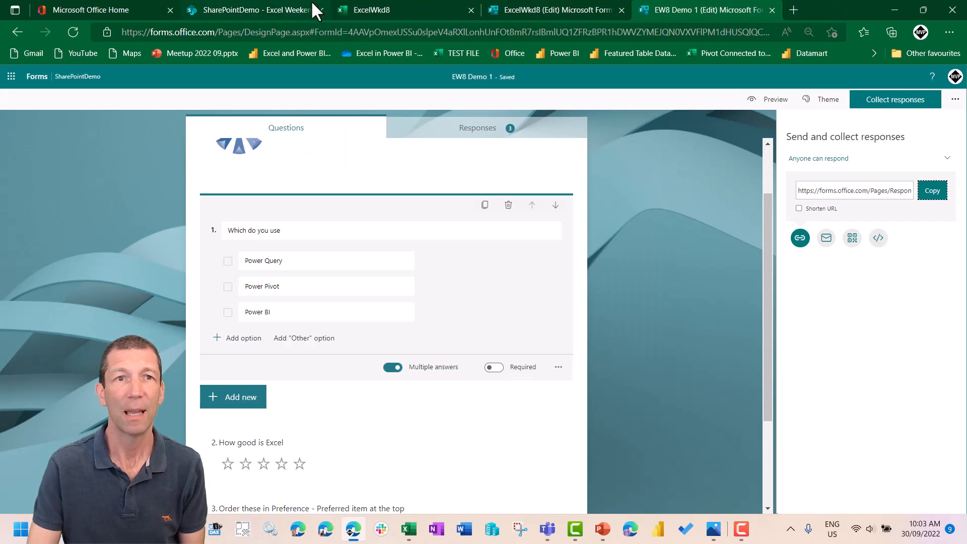
- Copy the direct link to ExcelWkd8.xlsx from its file details in the SharePoint folder Excel Weekend 8
left_click(266, 9)
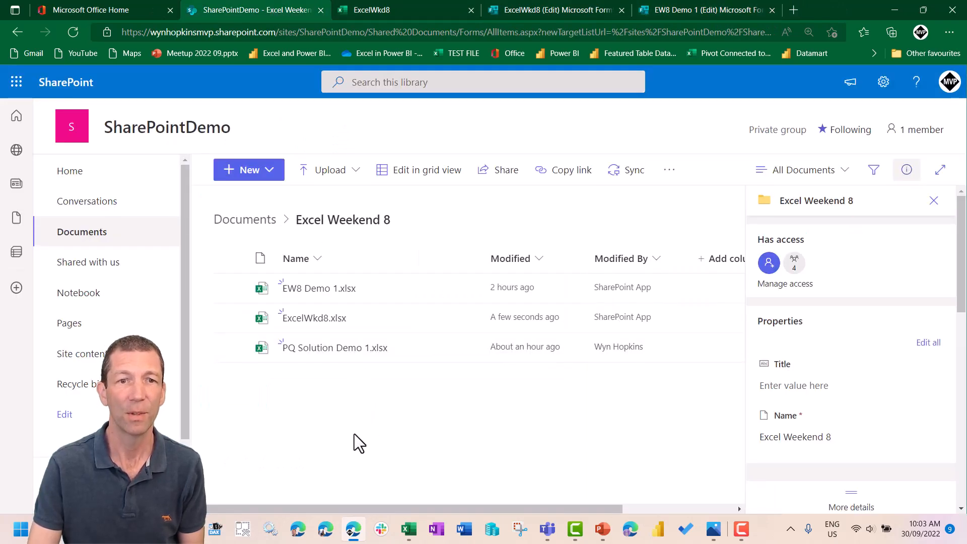
mouse_move(316, 326)
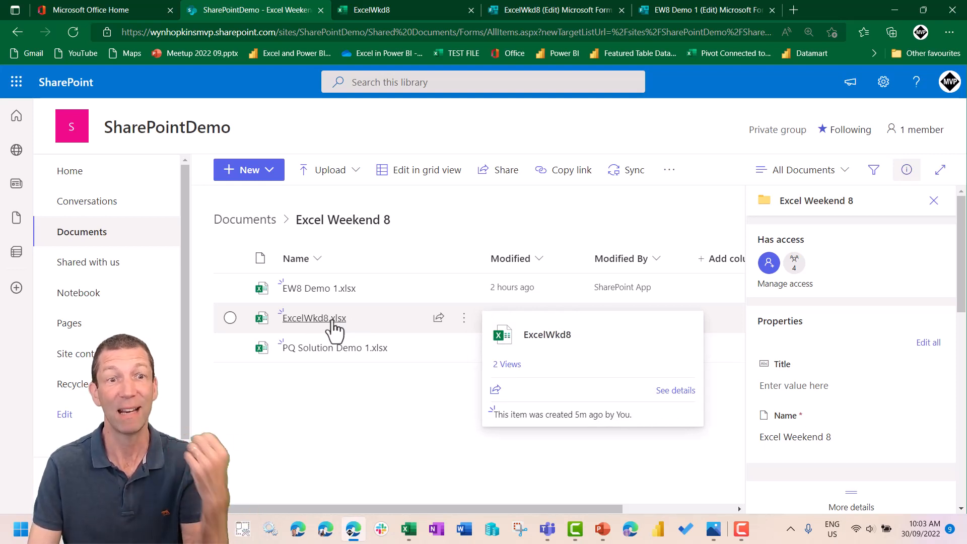
left_click(230, 318)
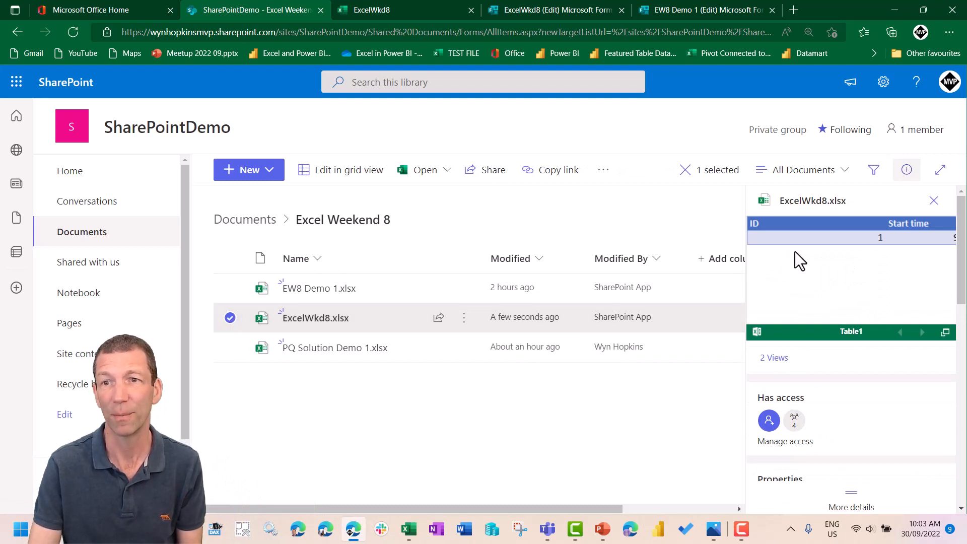
scroll(836, 305, "down", 3)
scroll(842, 314, "down", 5)
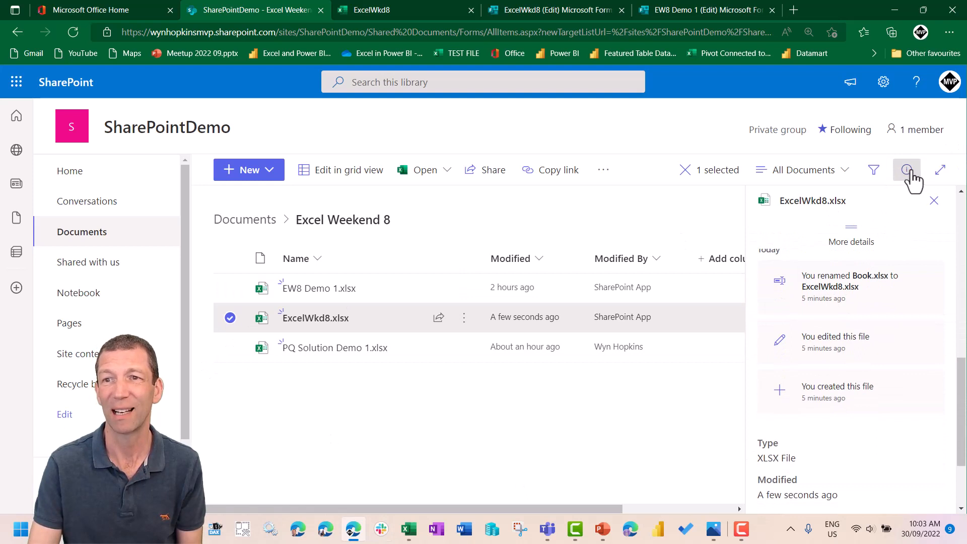
scroll(836, 337, "down", 2)
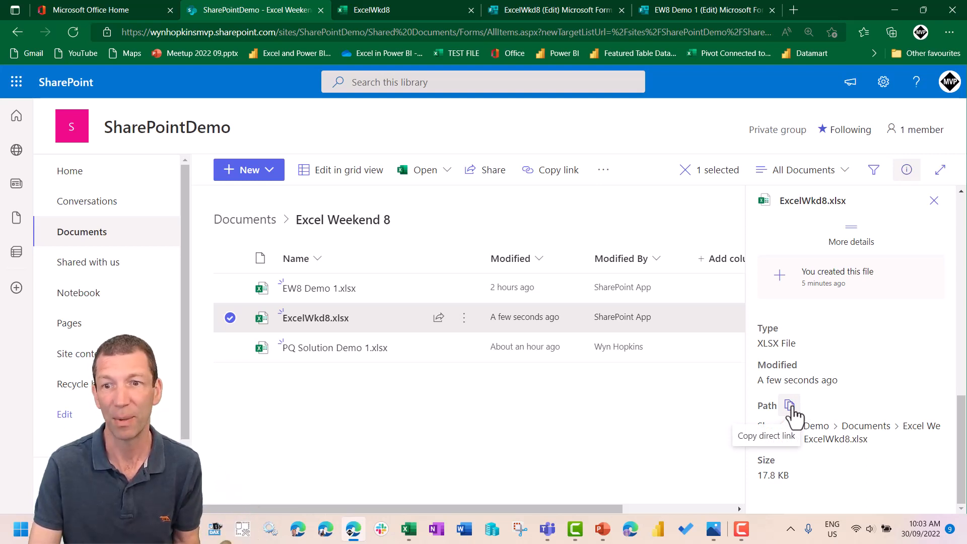
left_click(789, 407)
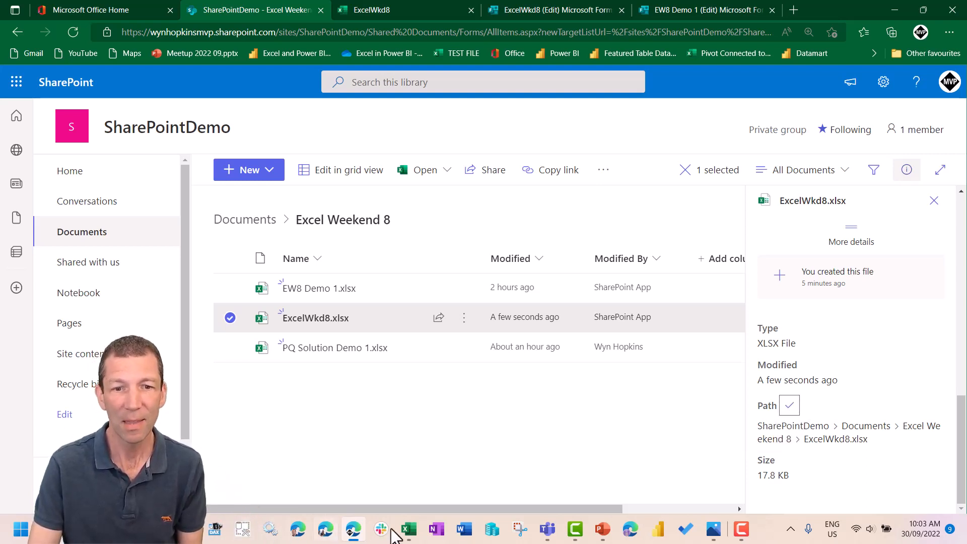
- Switch to the blank Excel workbook and connect to ExcelWkd8.xlsx as a web data source using the copied SharePoint link
mouse_move(409, 534)
left_click(532, 467)
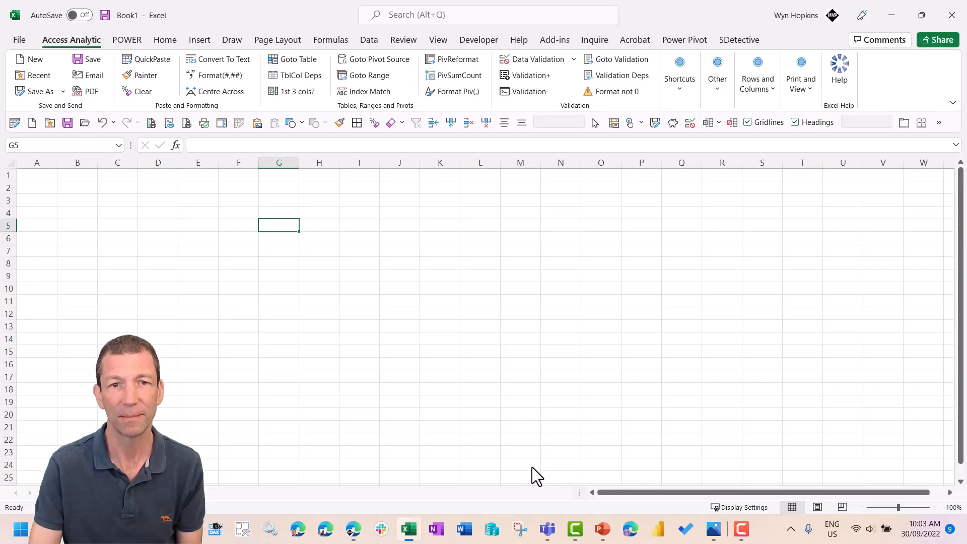
left_click(370, 40)
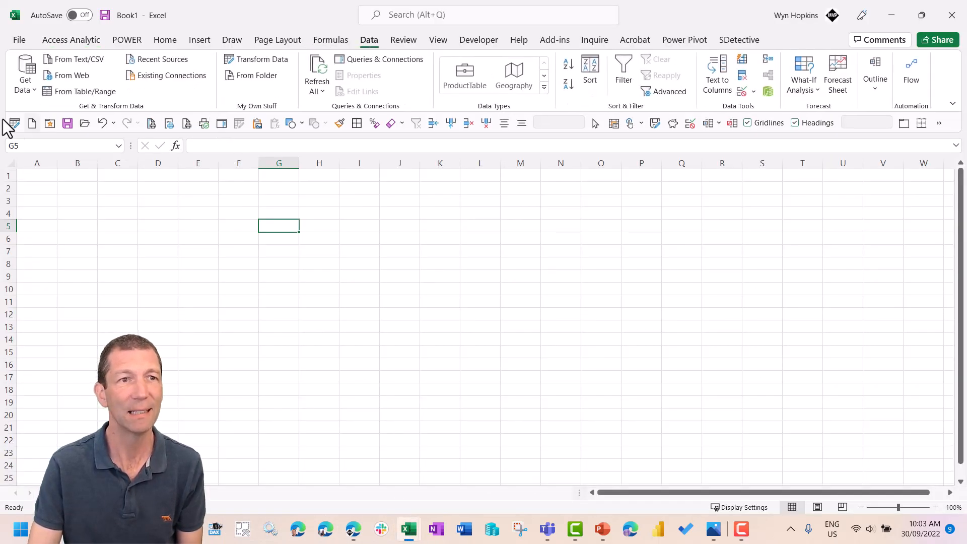
left_click(72, 77)
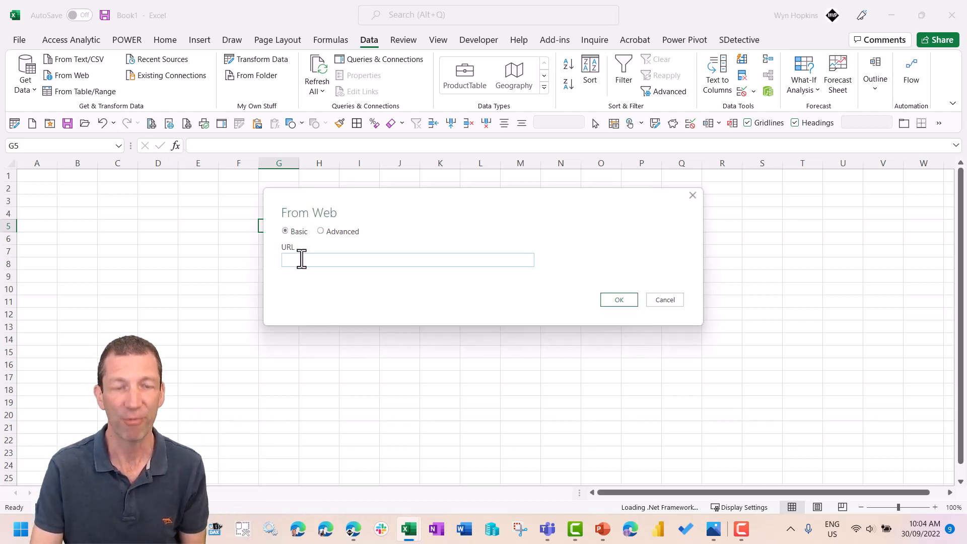
key("ctrl+v")
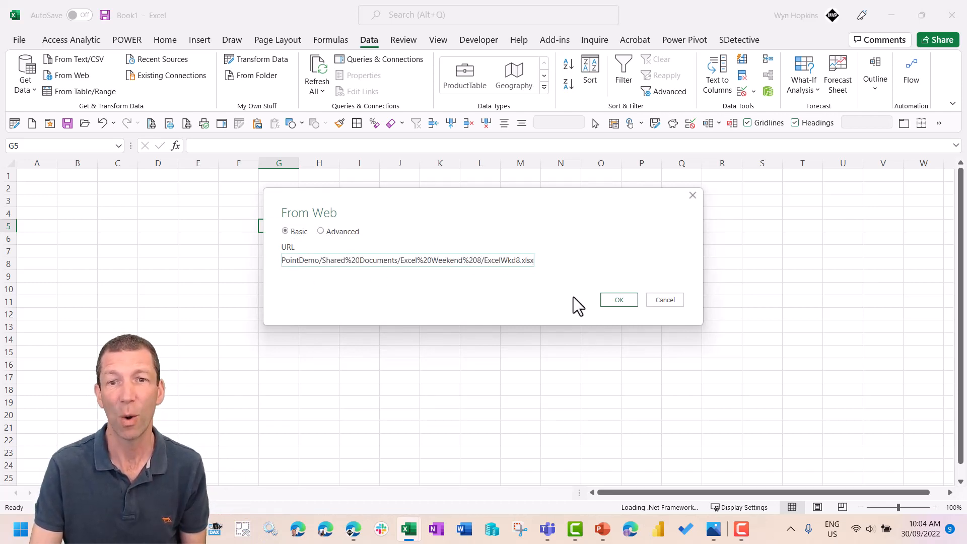
left_click(613, 299)
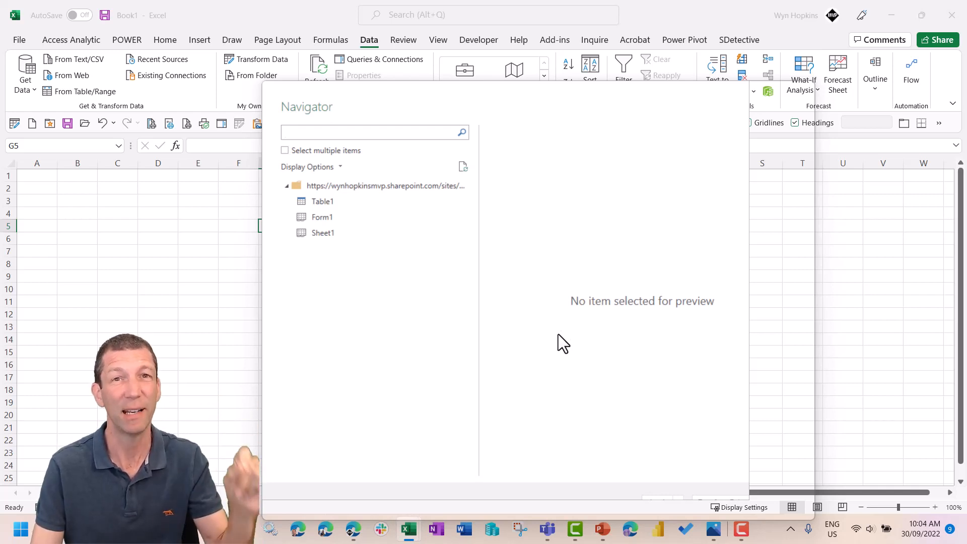
- Open Table1 for transformation in a maximized Power Query Editor and refresh its data preview
left_click(325, 203)
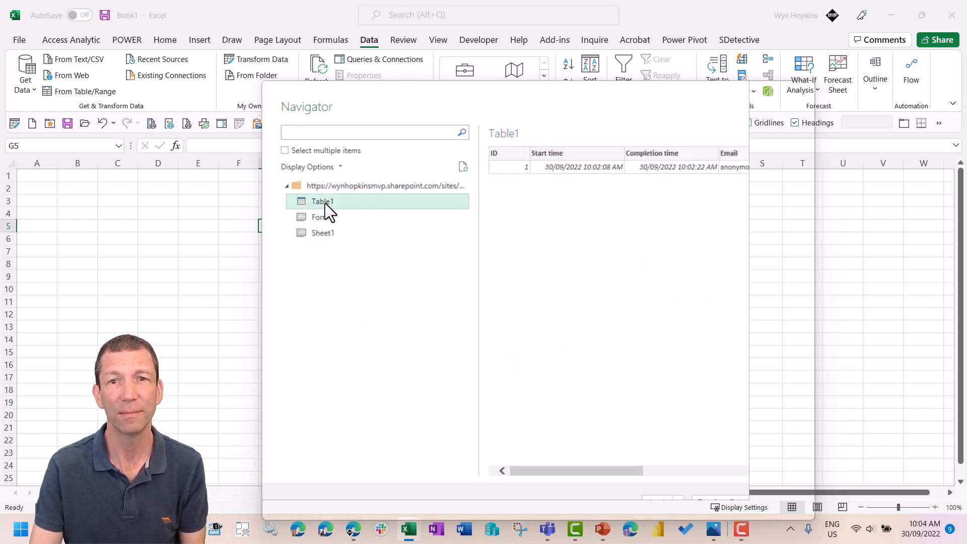
right_click(374, 199)
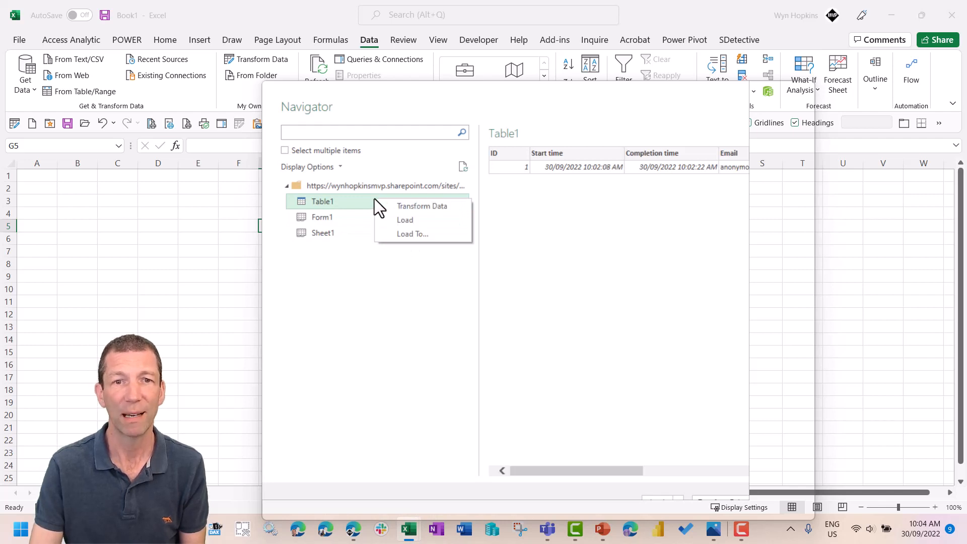
left_click(430, 207)
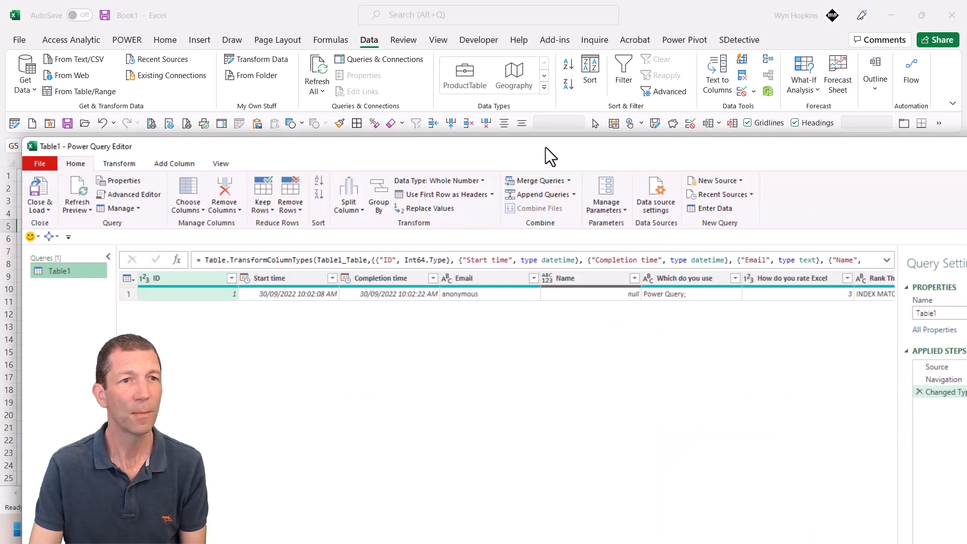
left_click_drag(545, 147, 539, 115)
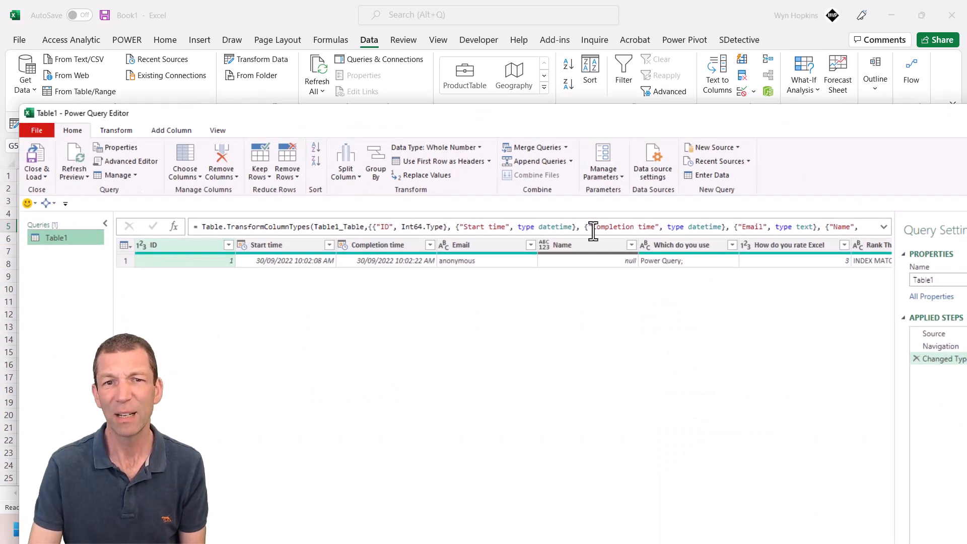
double_click(518, 111)
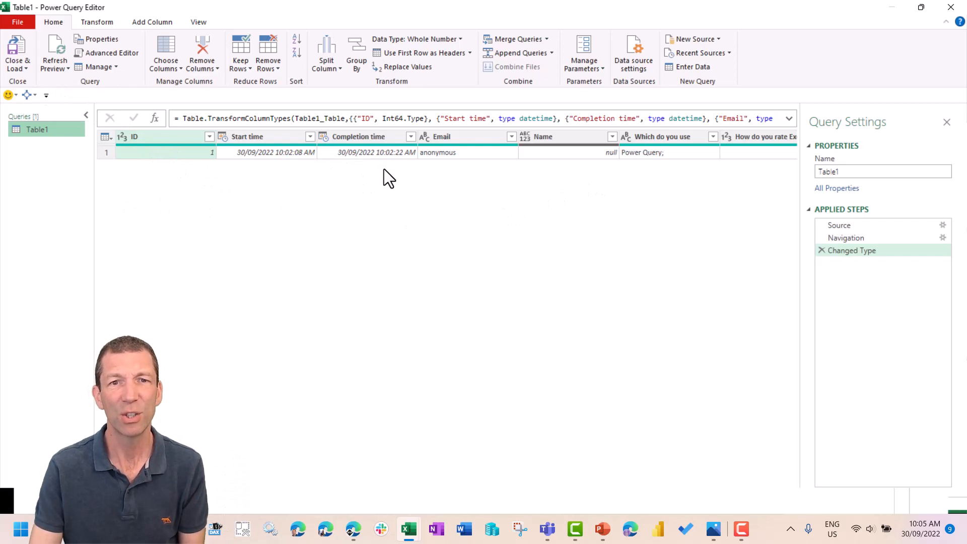
left_click(60, 46)
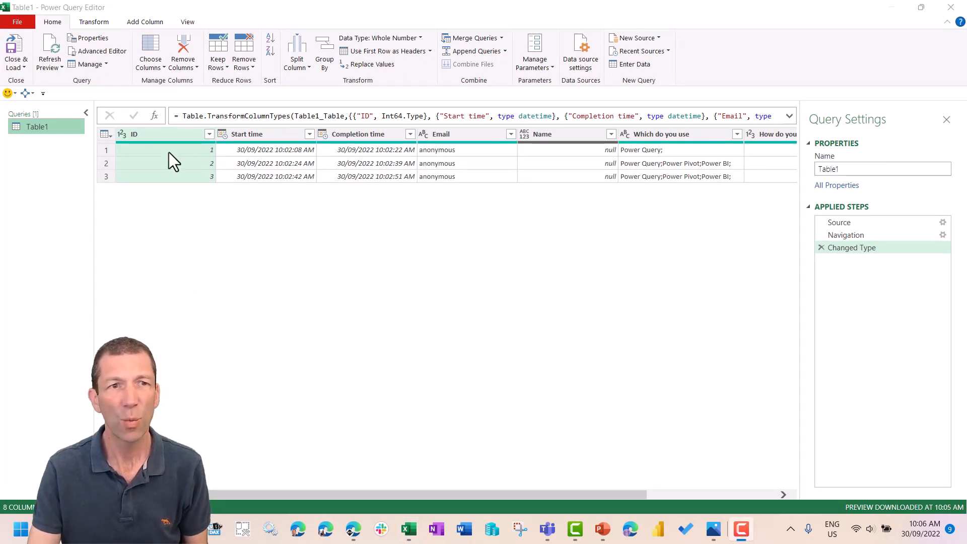
- Keep only the ID, Completion time, Which do you use, How do you rate Excel and Rank These columns, removing all others
left_click(183, 133)
left_click(690, 134, "shift")
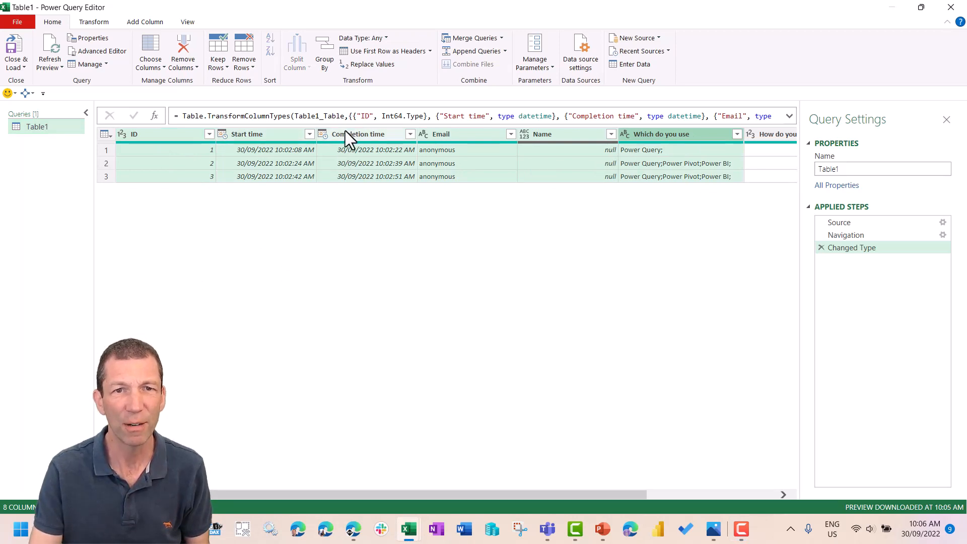
left_click(171, 136)
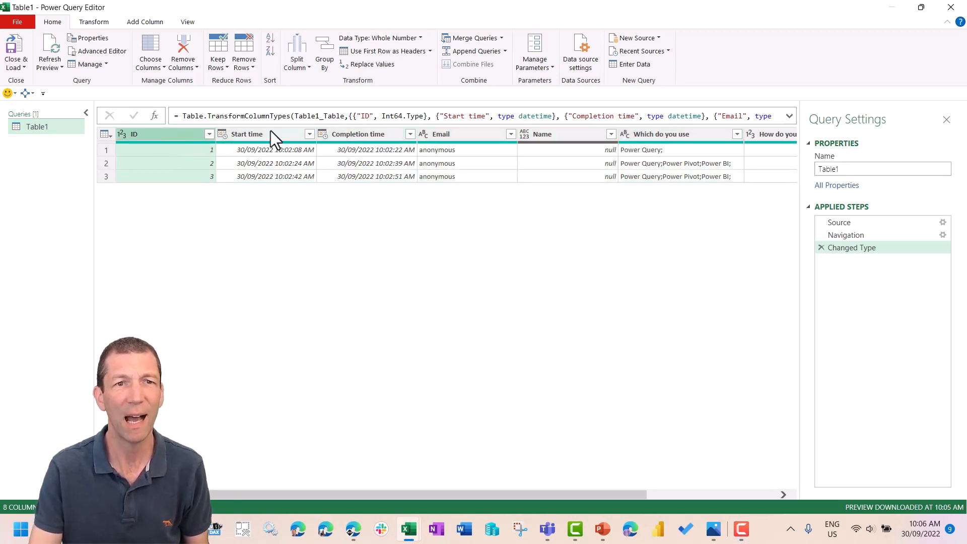
left_click(351, 134, "ctrl")
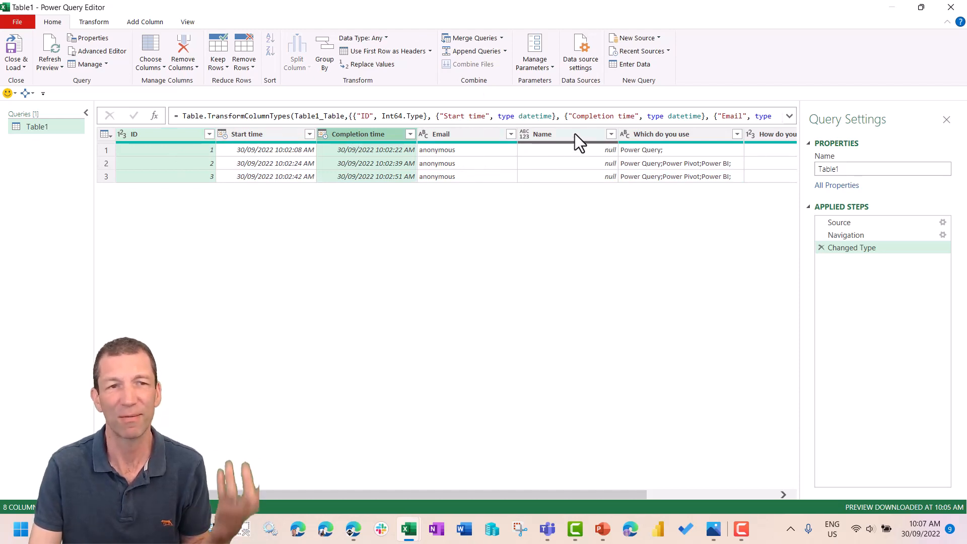
left_click(665, 134, "ctrl")
left_click_drag(508, 496, 715, 481)
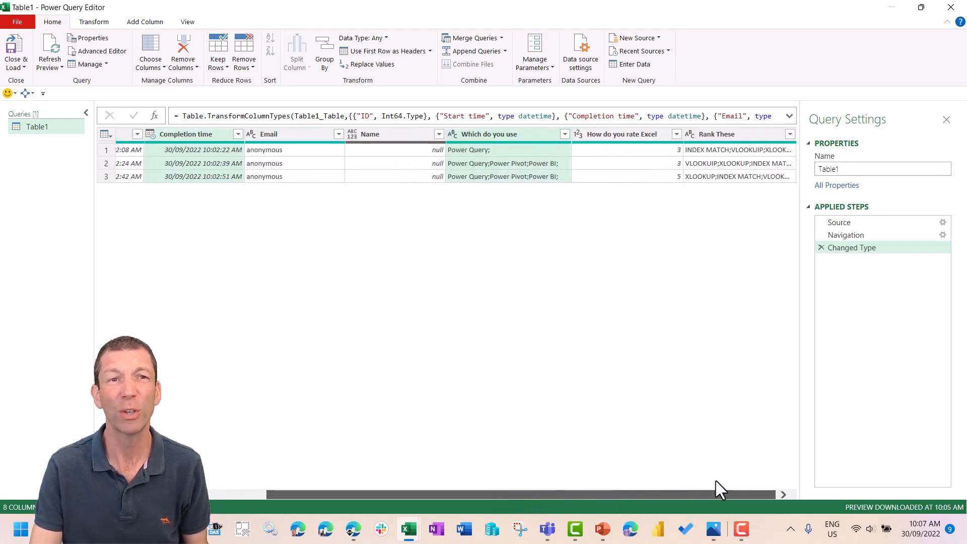
left_click(638, 136, "ctrl")
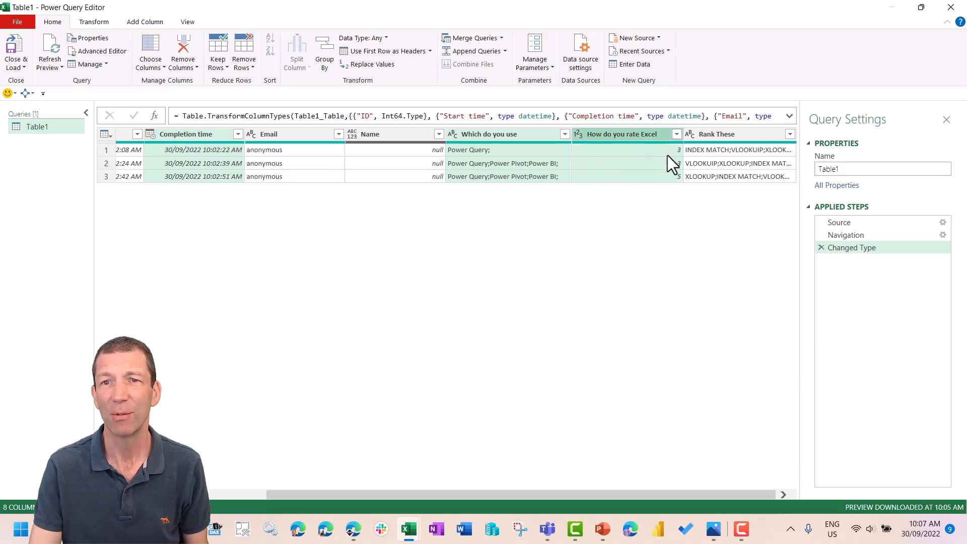
left_click(731, 133, "ctrl")
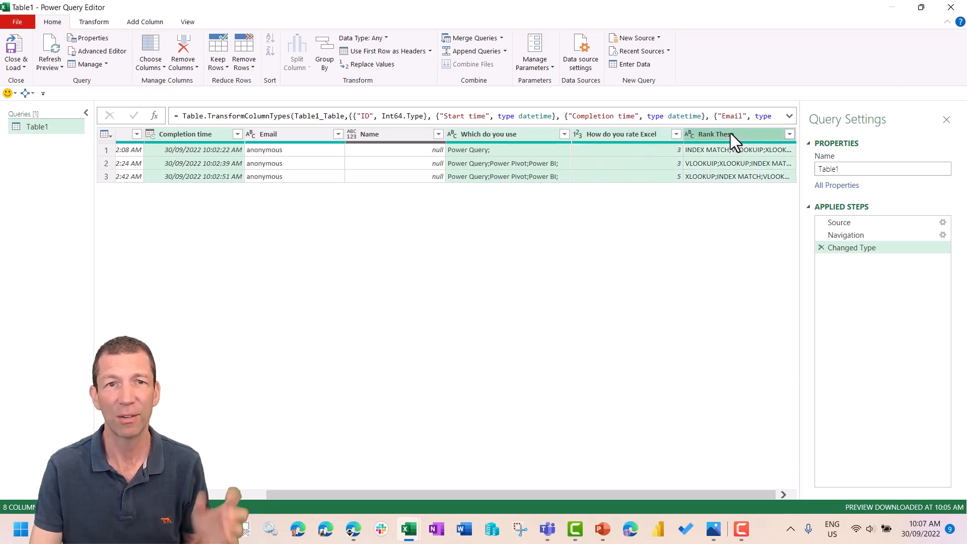
right_click(729, 134)
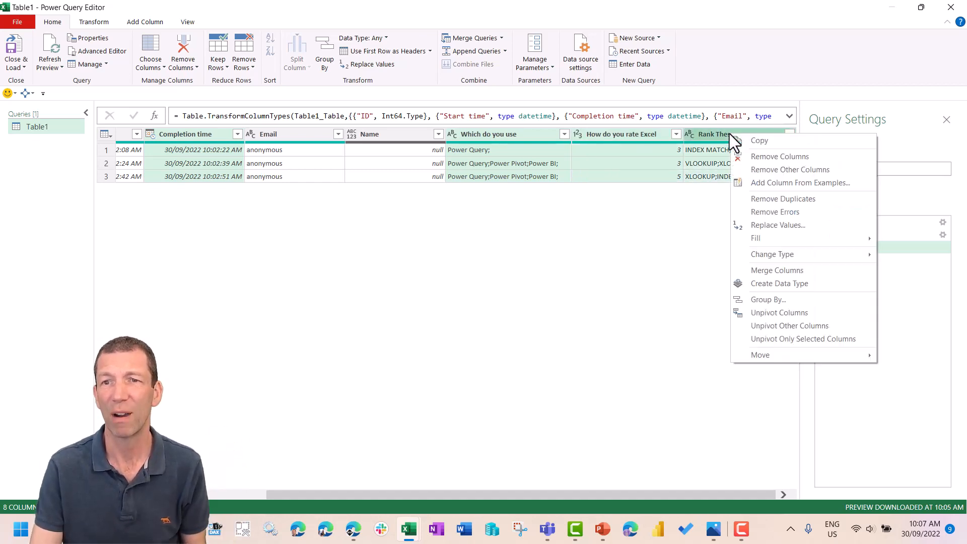
left_click(744, 169)
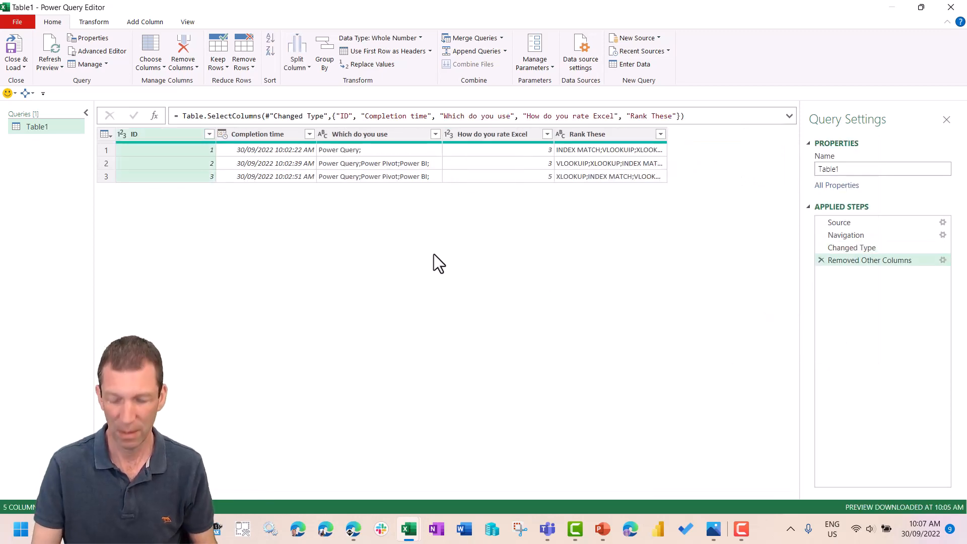
- Enlarge the editor's display and rename the Table1 query as SourceExcelFeedbackFile
key("ctrl+shift+plus")
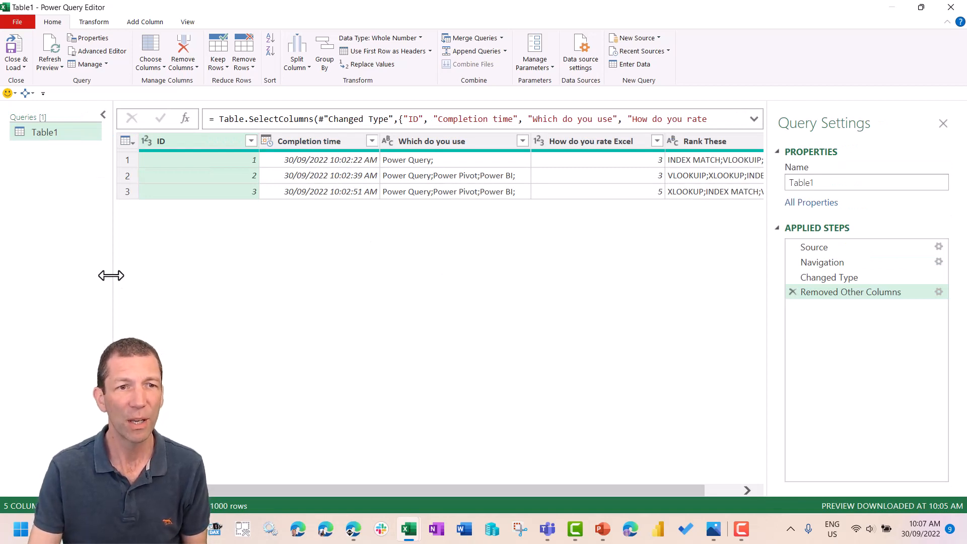
left_click(820, 184)
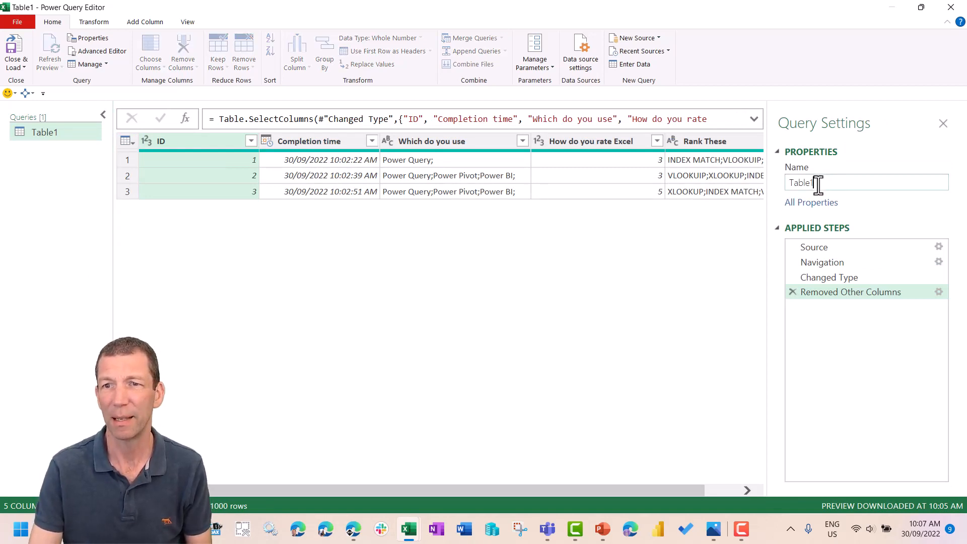
type("Sourc")
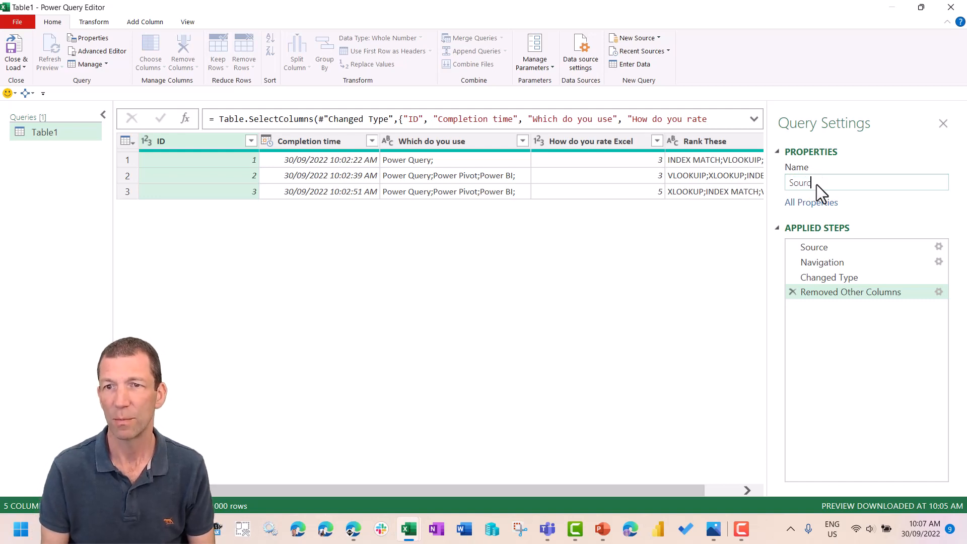
type("eExcelFeef")
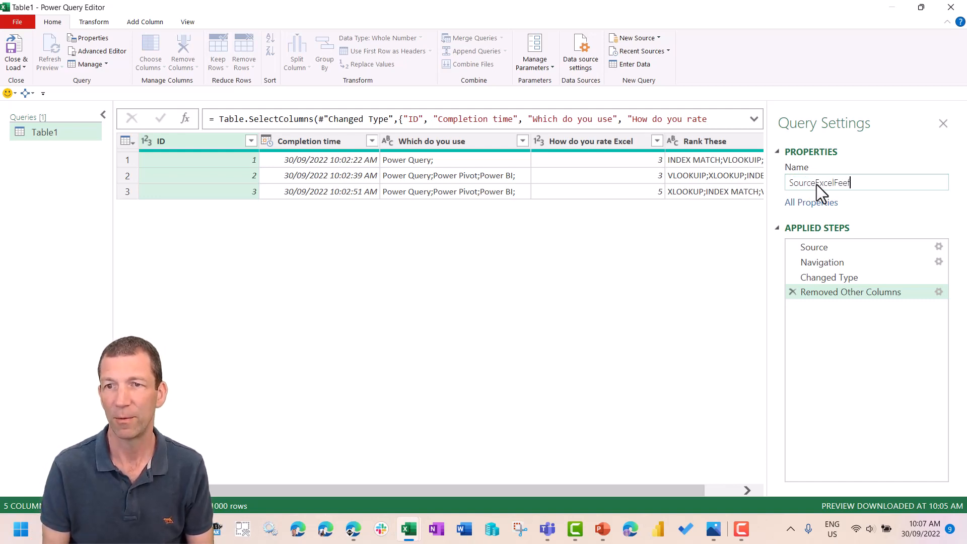
key("BackSpace")
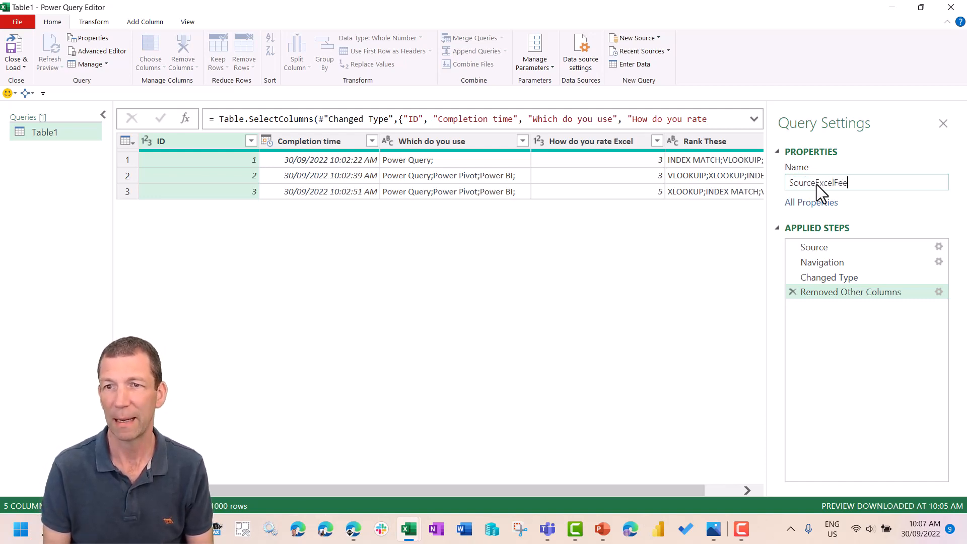
type("dback")
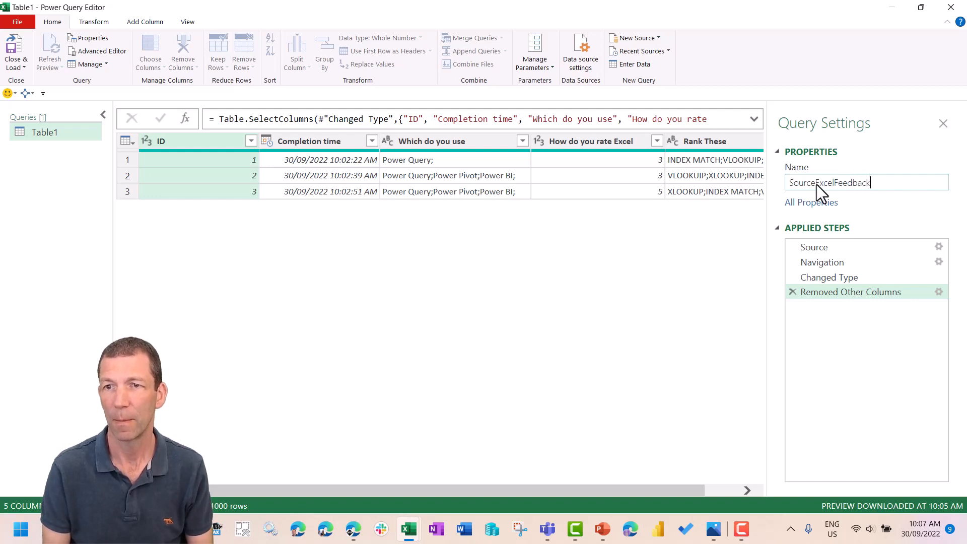
type("File")
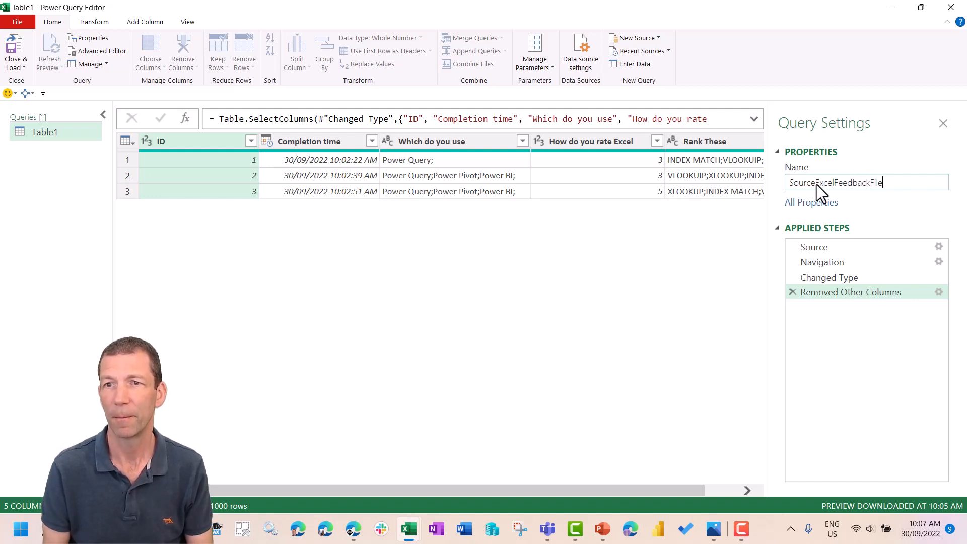
key("Return")
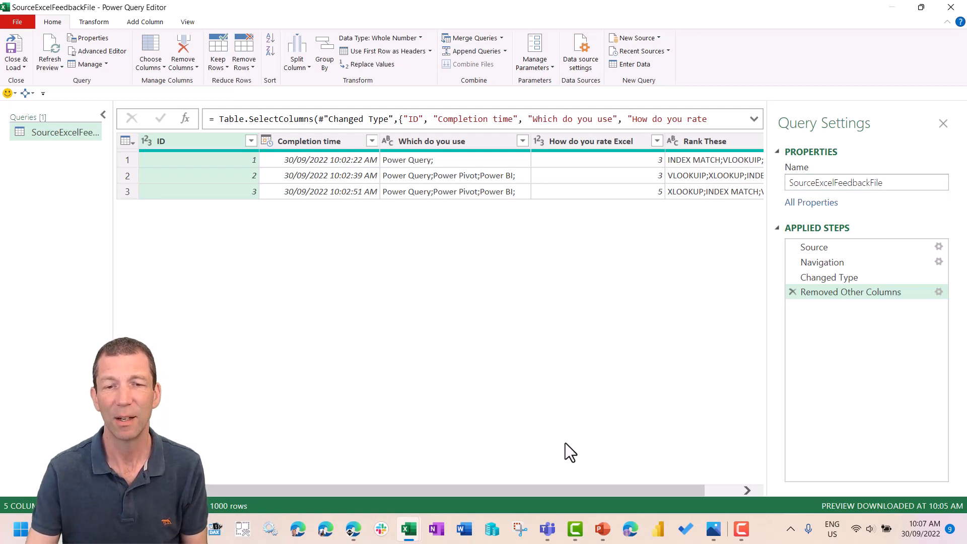
- Review the multi-answer columns and change the Completion time column's data type to Date
mouse_move(595, 493)
left_mouse_down()
mouse_move(671, 487)
mouse_move(589, 496)
left_mouse_up()
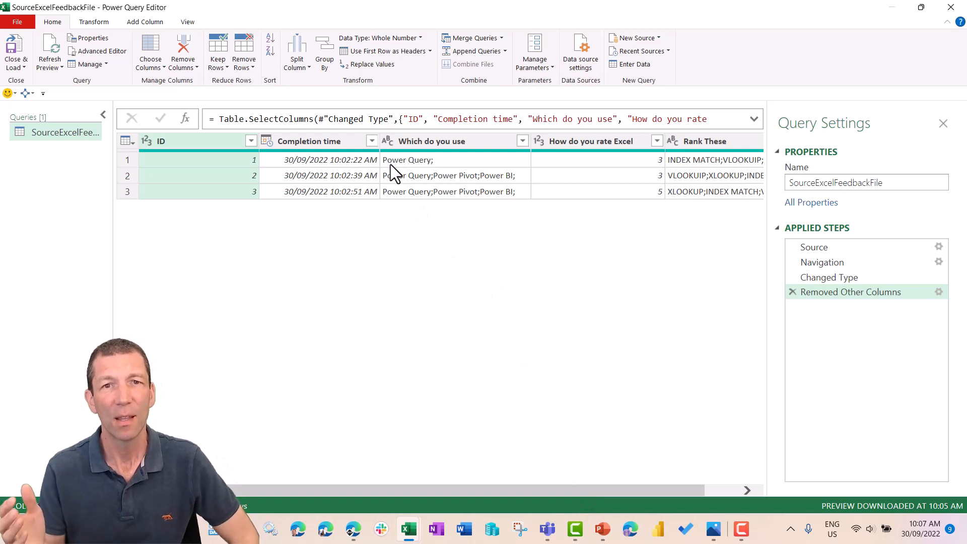
left_click(442, 145)
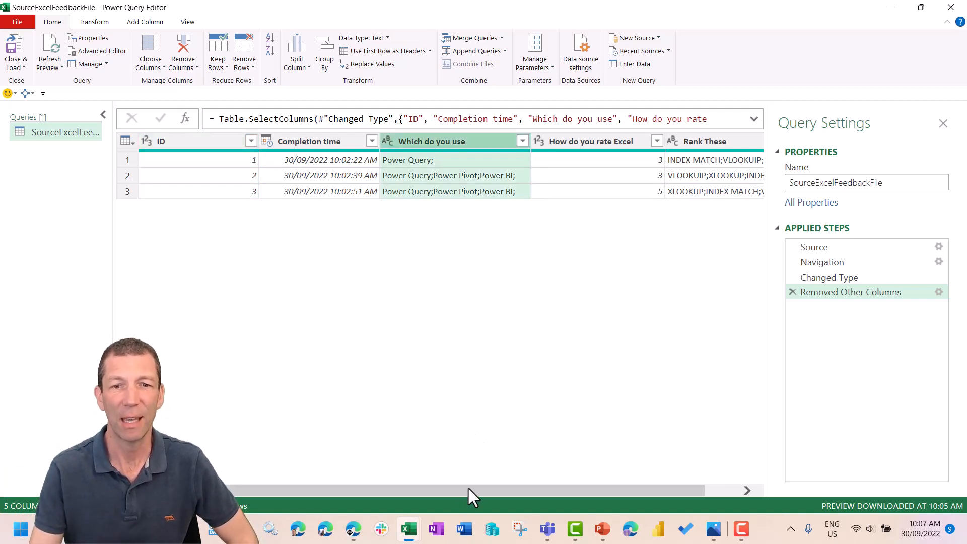
left_click_drag(467, 486, 528, 479)
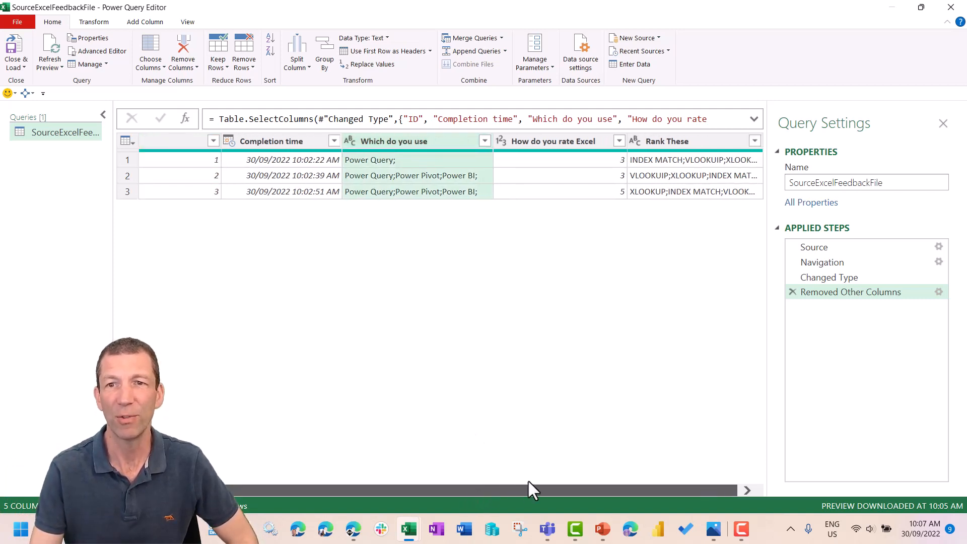
left_click(668, 141)
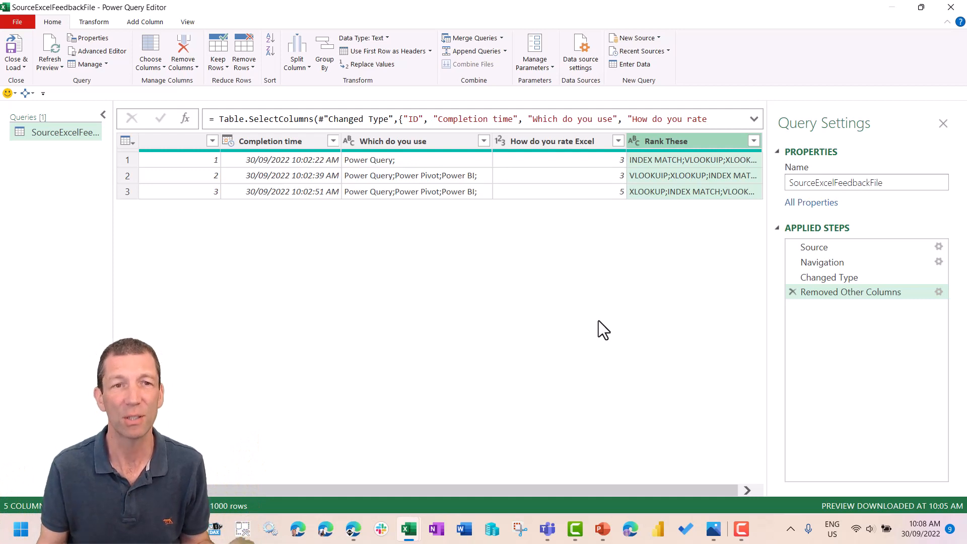
left_click_drag(524, 491, 488, 492)
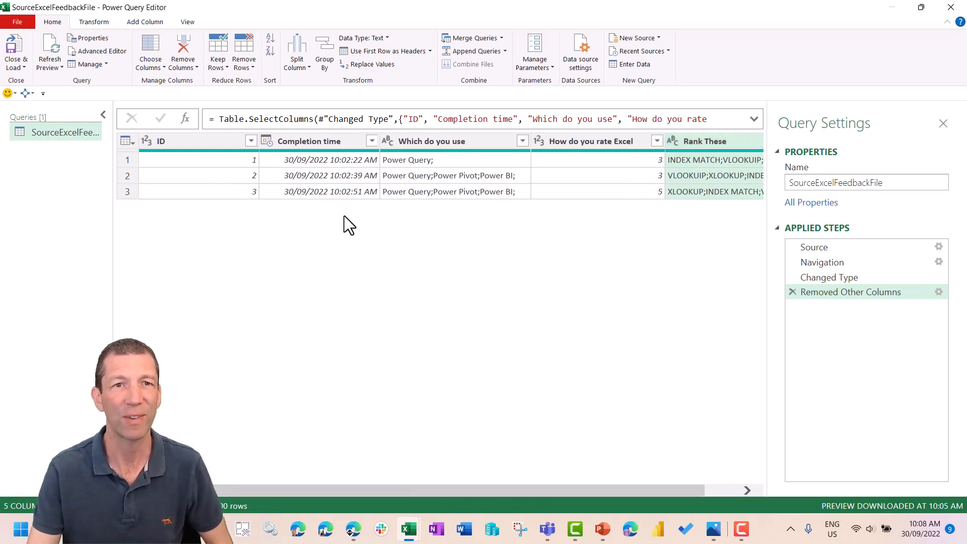
left_click(267, 139)
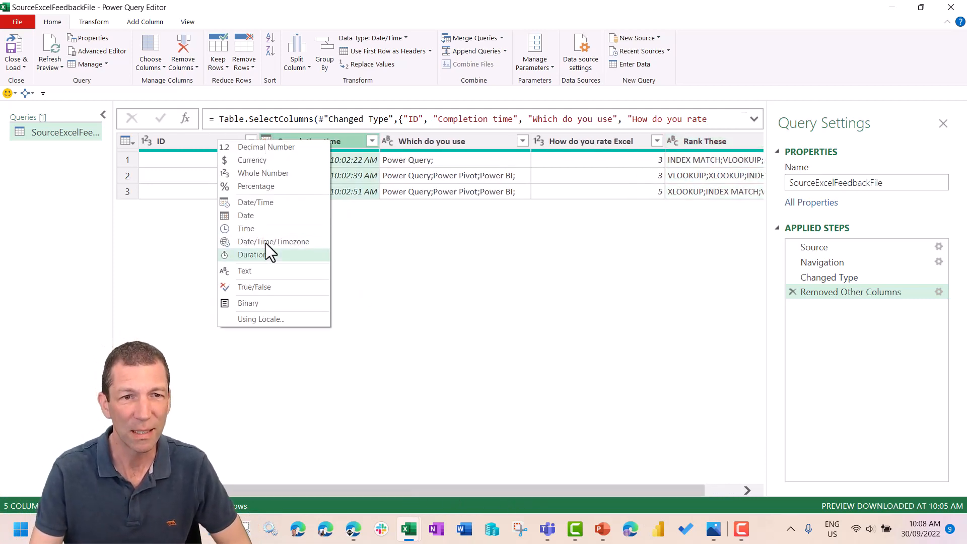
left_click(256, 215)
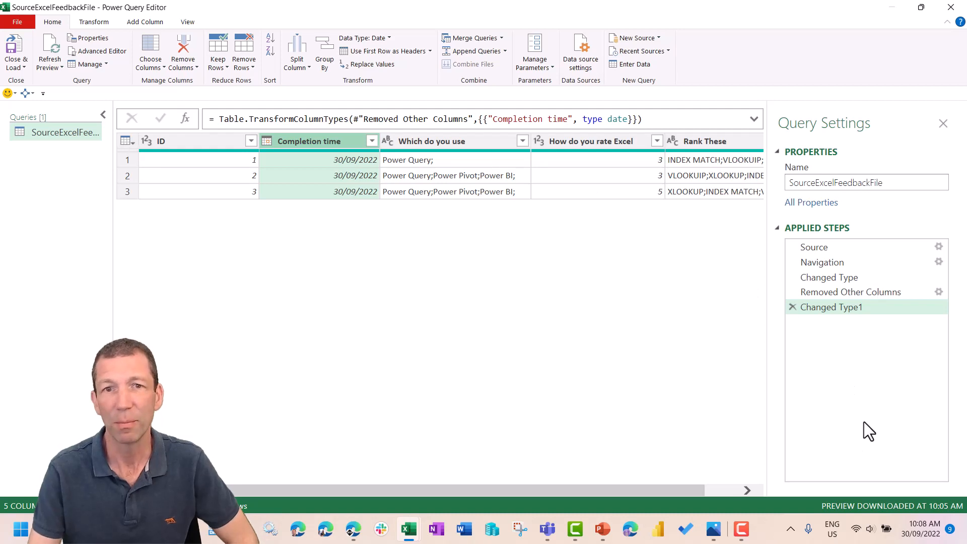
- Create a new query that references SourceExcelFeedbackFile and name it FeedbackResults
right_click(41, 136)
left_click(81, 213)
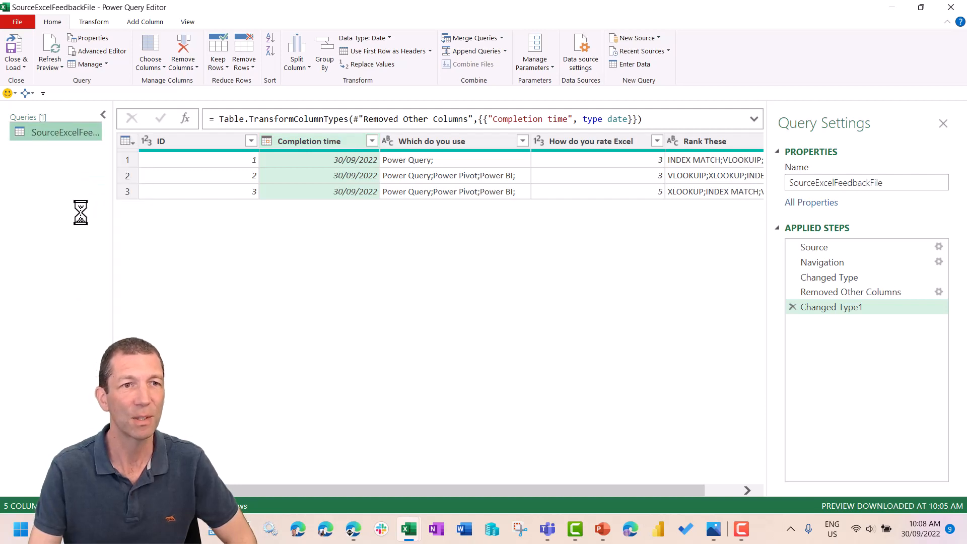
left_click(910, 183)
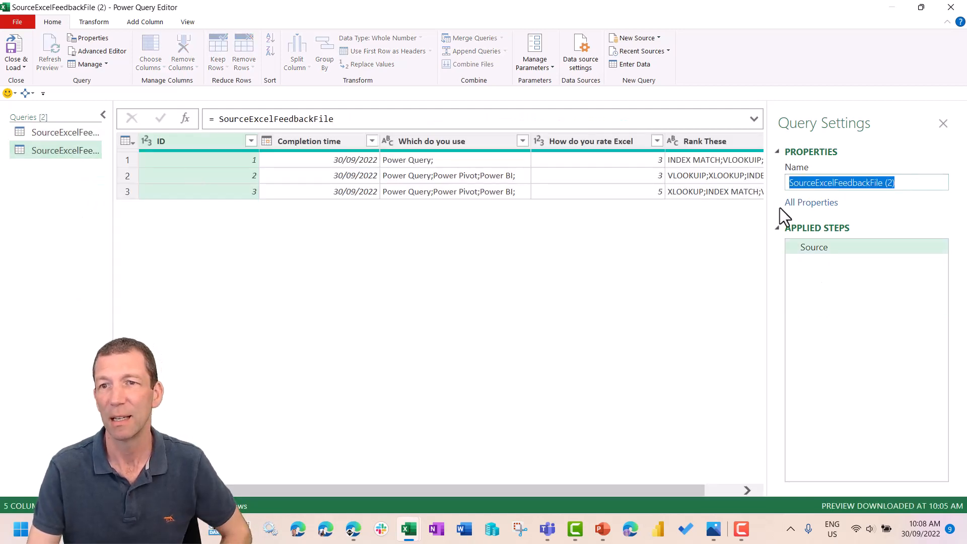
type("Fee")
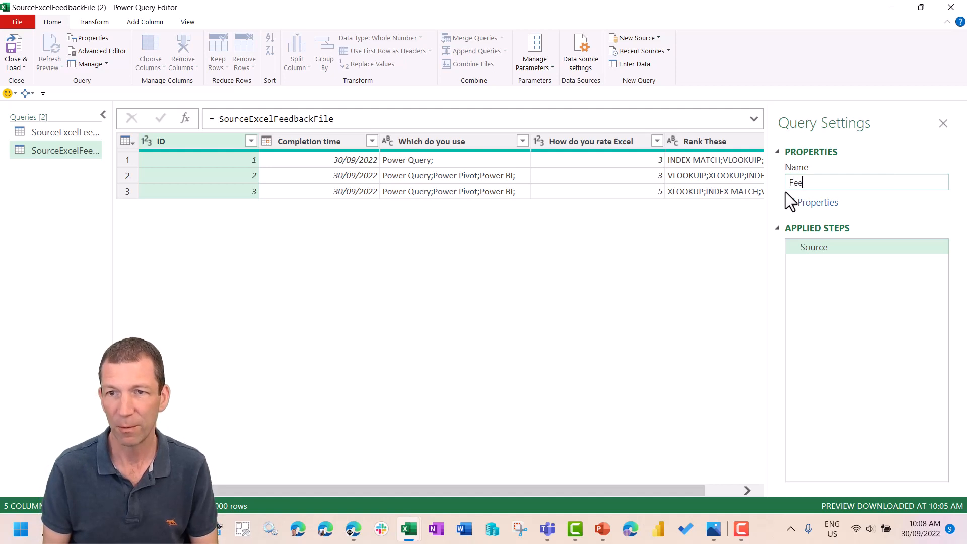
type("dback")
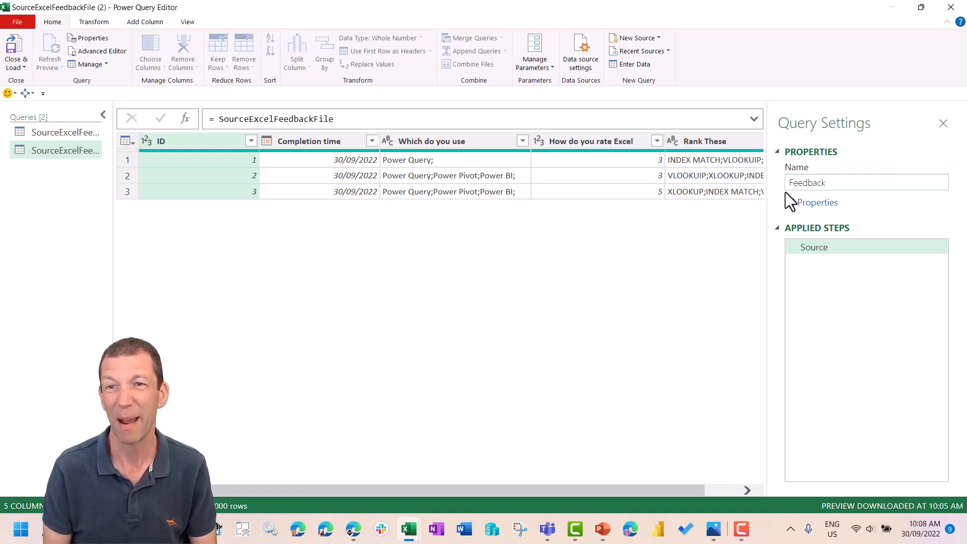
type("Resul")
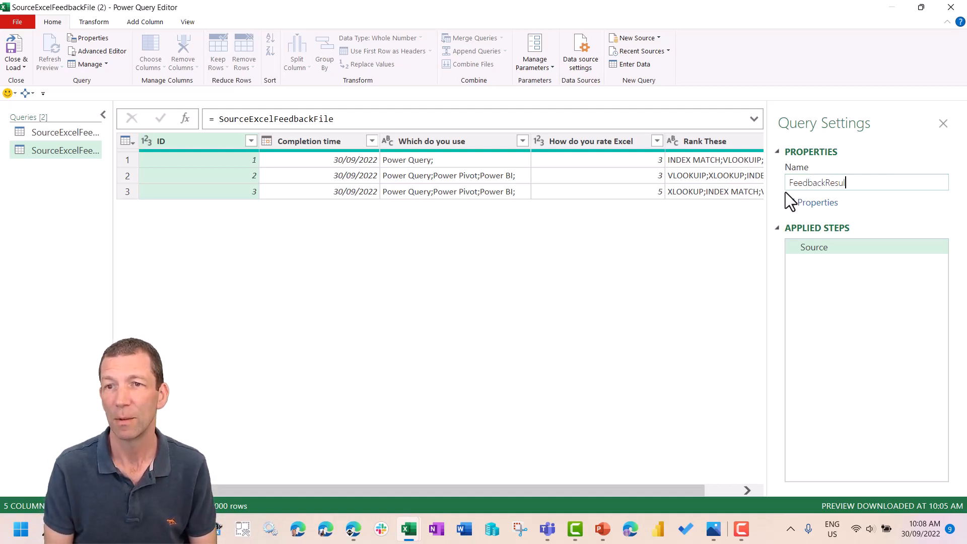
type("ts")
key("Return")
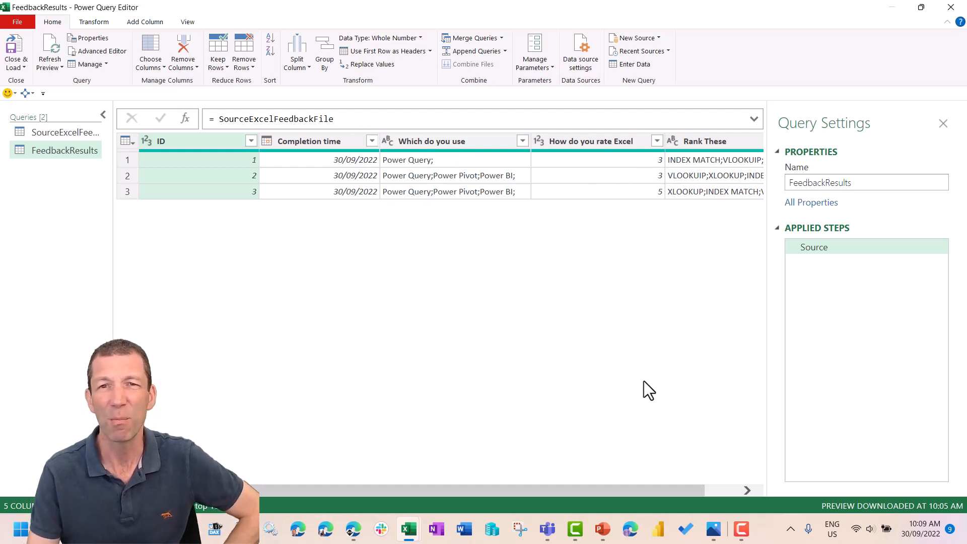
- Unpivot all columns of FeedbackResults other than ID and Completion time
left_click(306, 141, "ctrl")
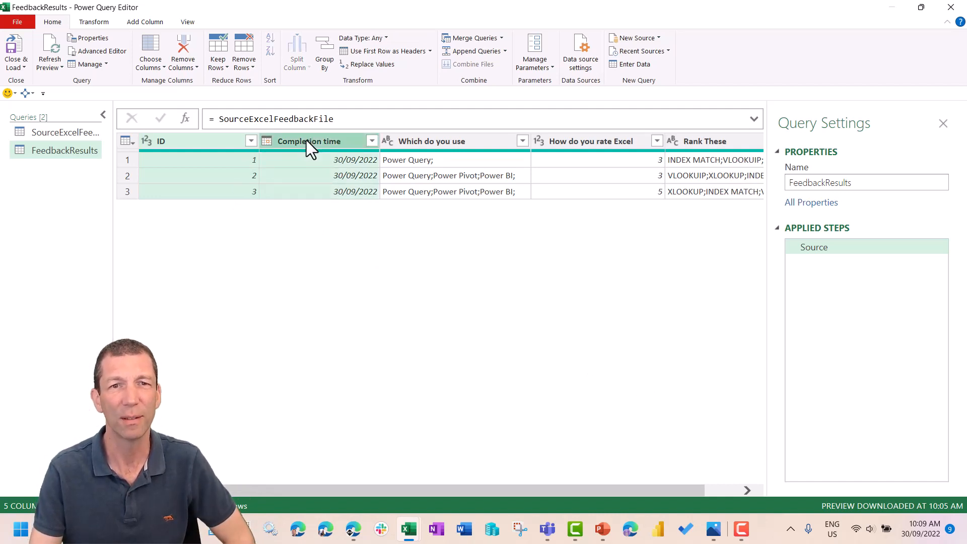
right_click(306, 140)
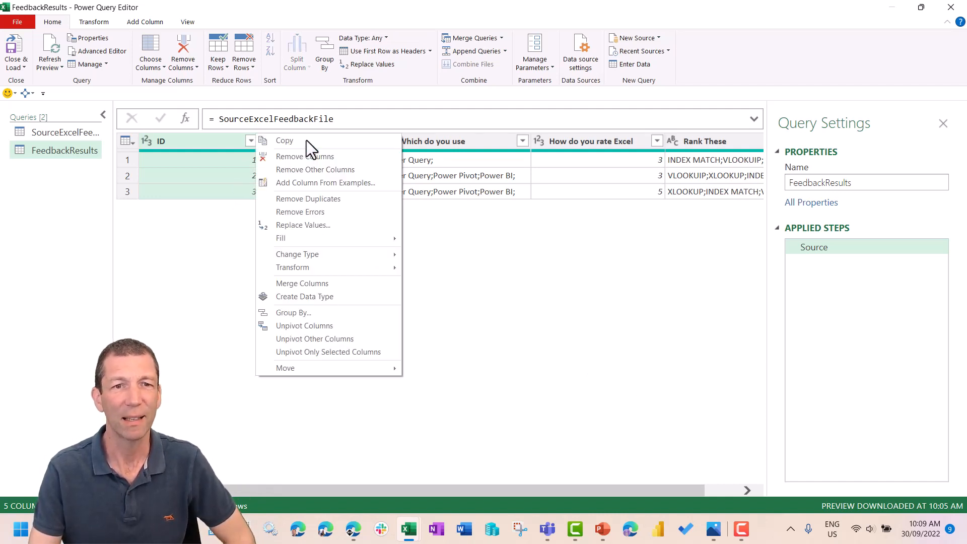
left_click(308, 345)
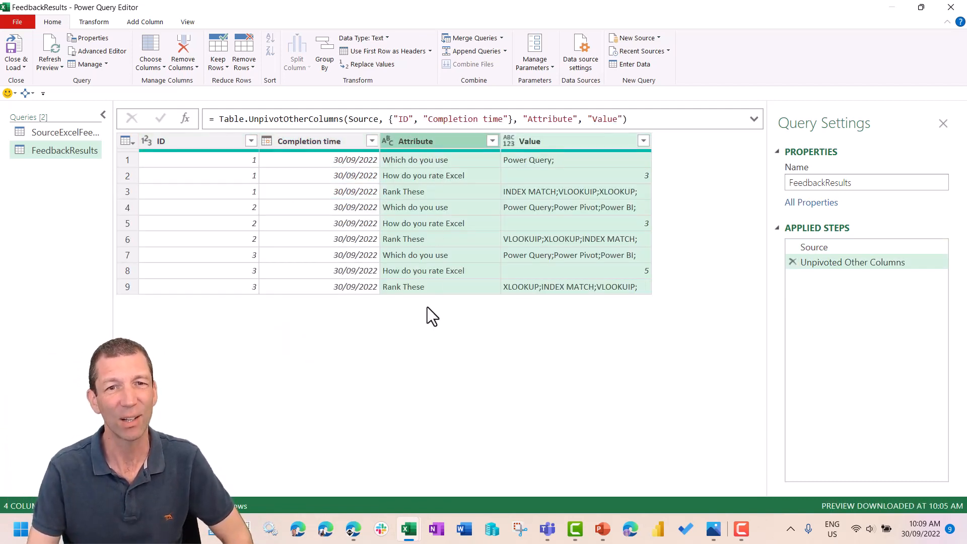
- Rename the Attribute column as Questions and the Value column as Results
double_click(431, 140)
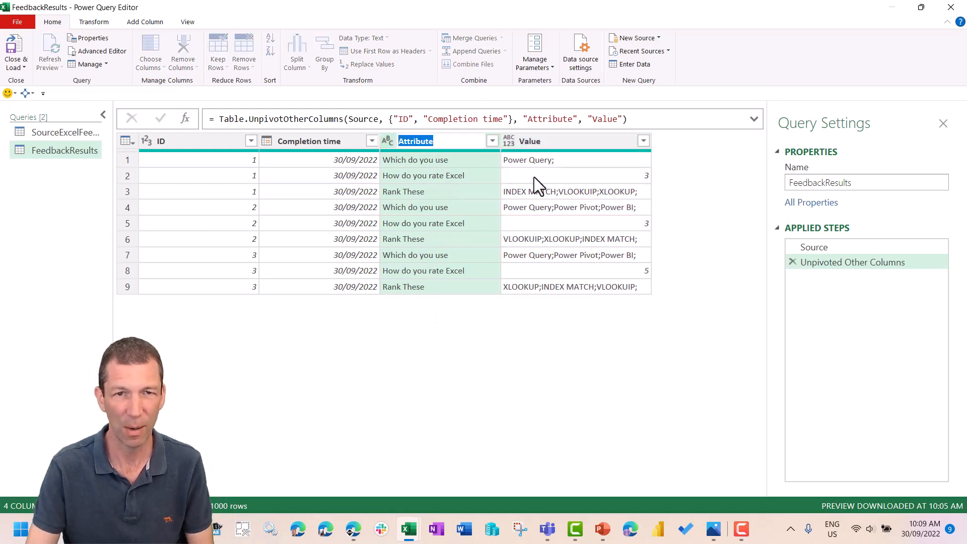
type("Questions")
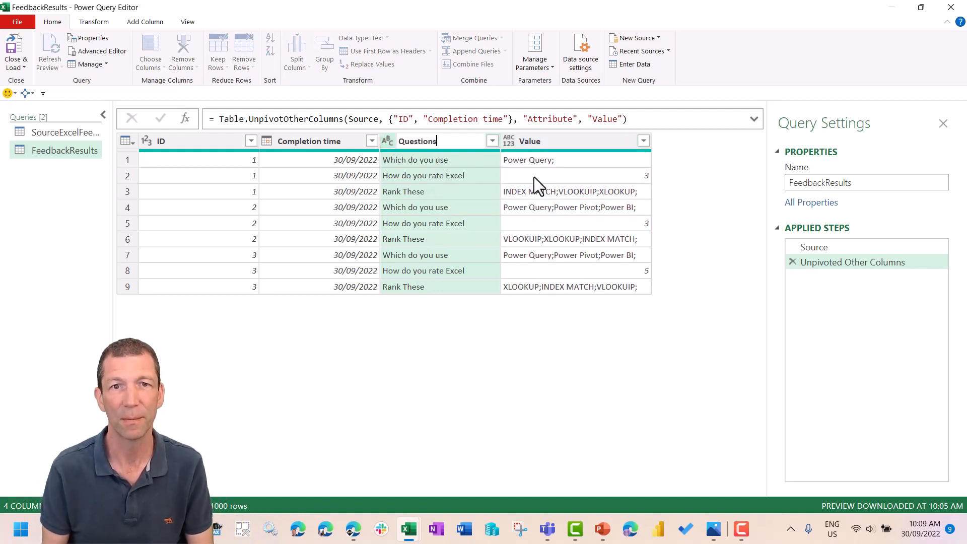
key("Return")
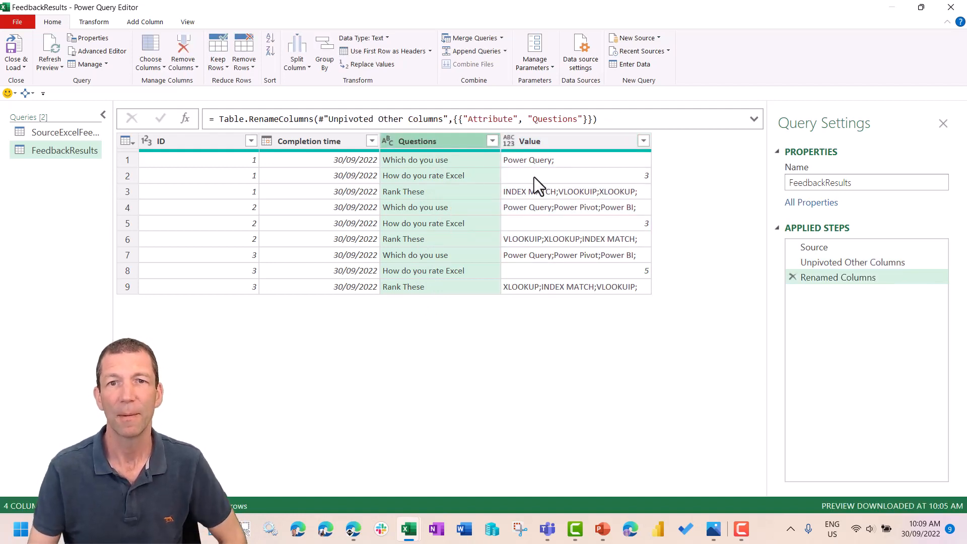
double_click(548, 141)
type("Resul")
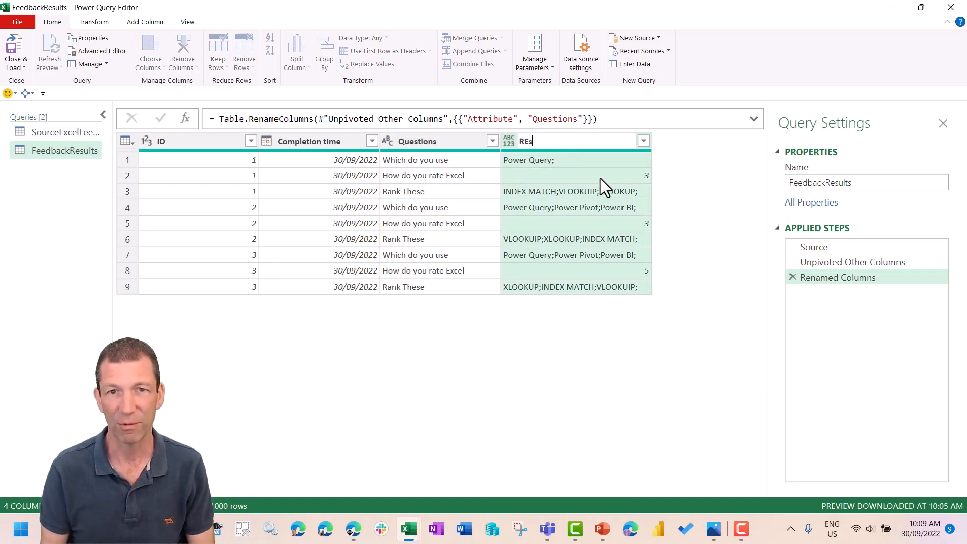
key("BackSpace")
key("BackSpace")
key("BackSpace")
type("sults")
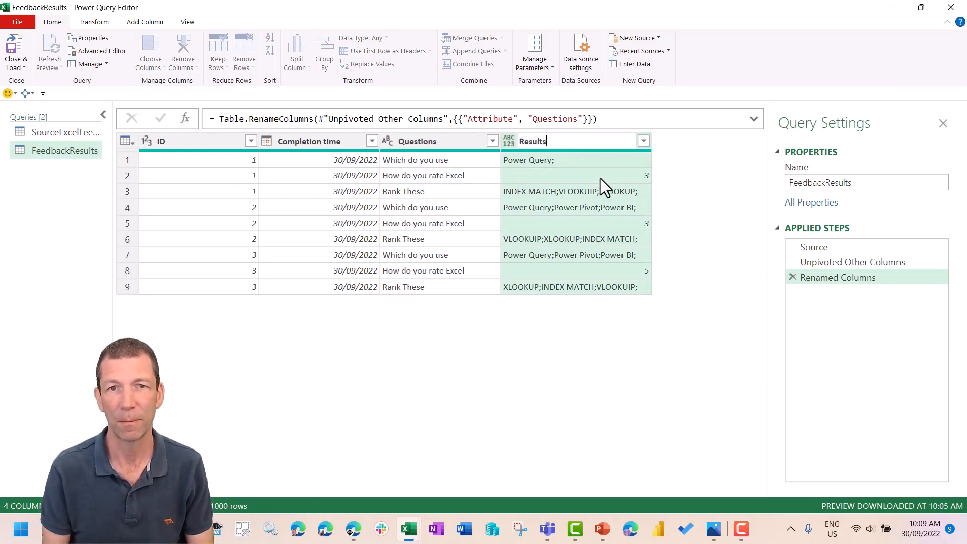
key("Return")
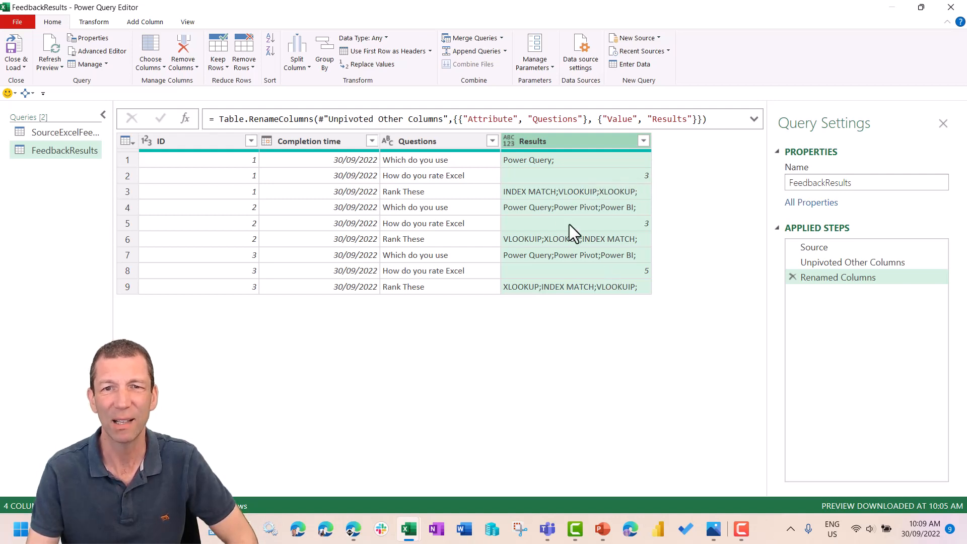
- Check the multi-answer and rating entries, and copy the question text "How do you rate Excel" from the Questions column
left_click(559, 207)
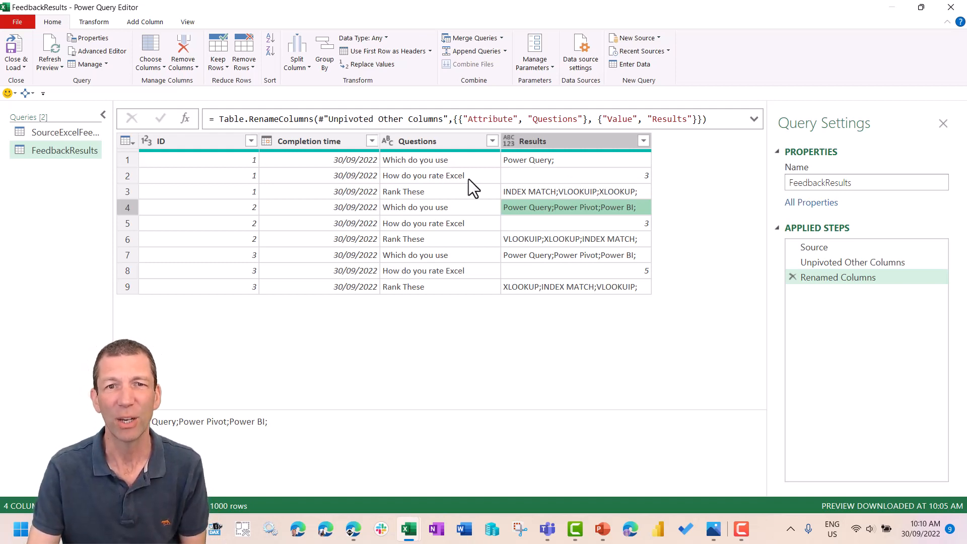
left_click(449, 176)
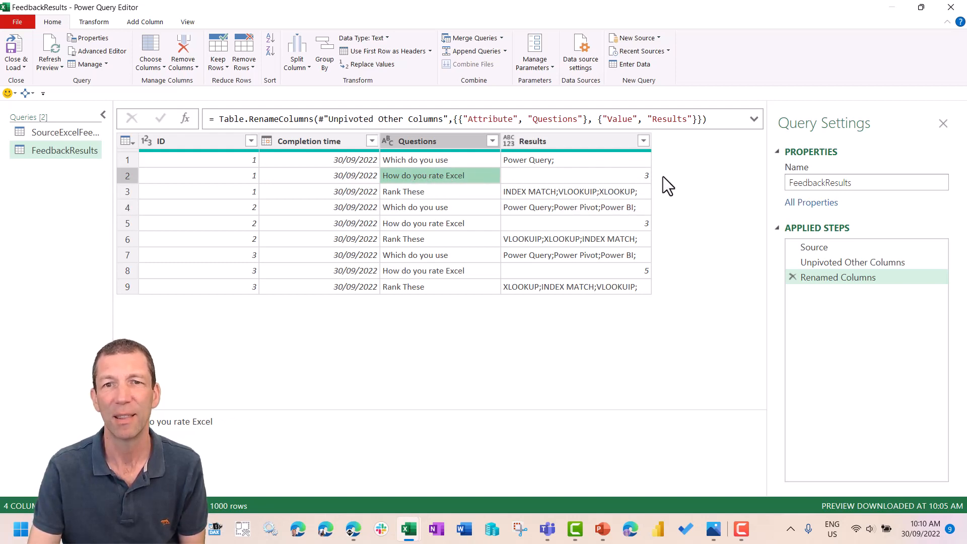
left_click(578, 176)
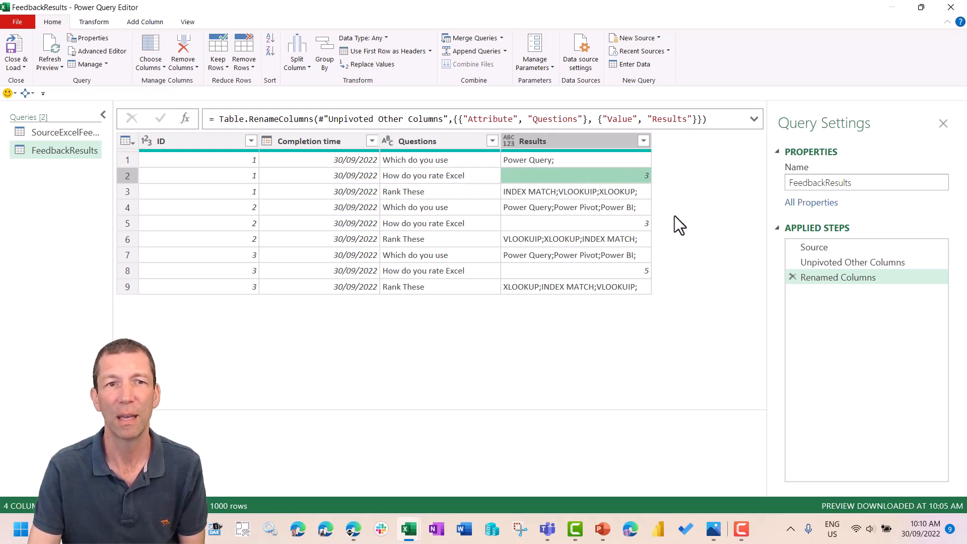
right_click(434, 175)
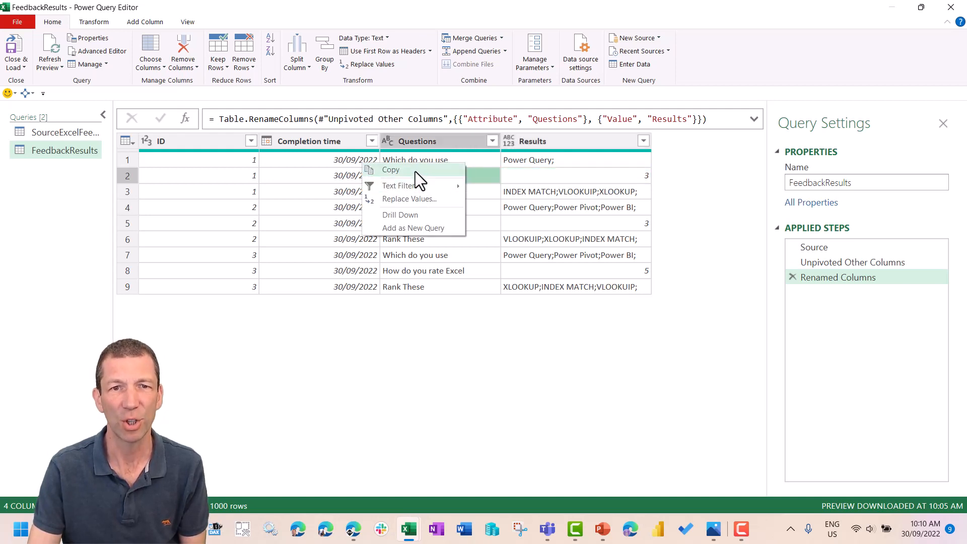
left_click(416, 171)
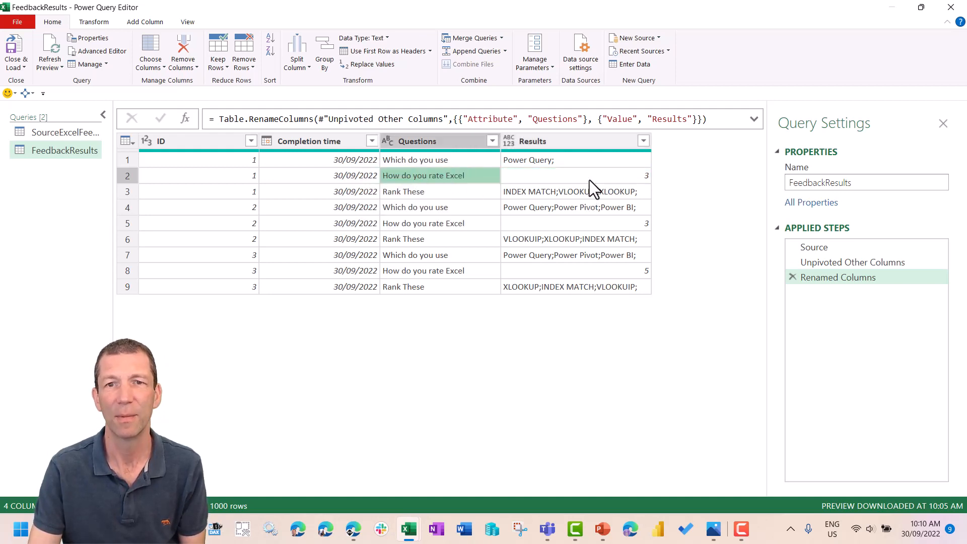
- Start a conditional column whose condition is that Questions equals the copied text "How do you rate Excel"
left_click(146, 22)
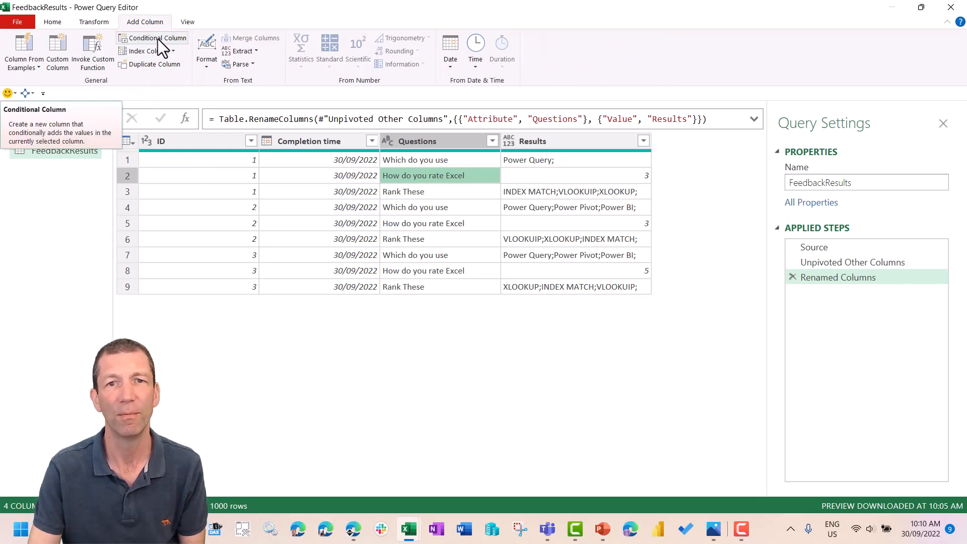
left_click(158, 39)
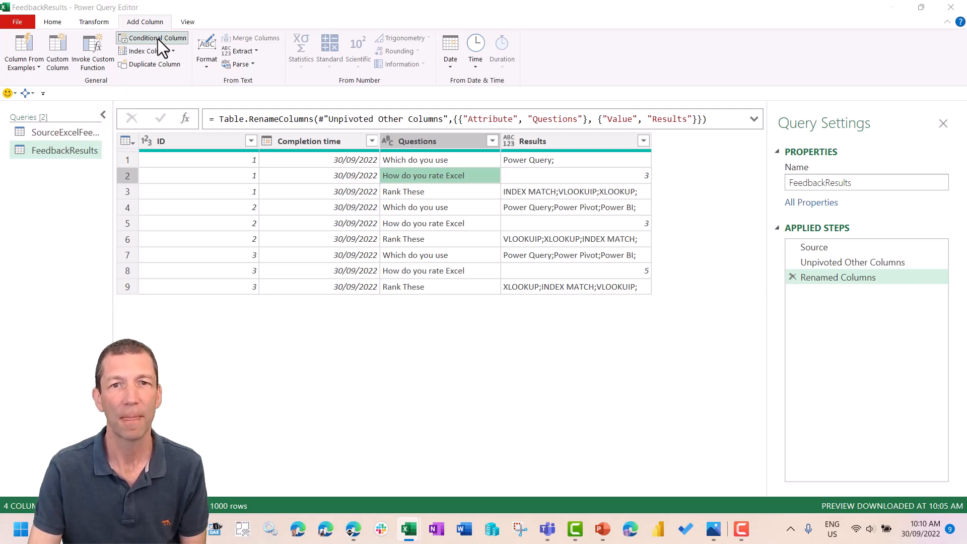
left_click(158, 38)
left_click(294, 249)
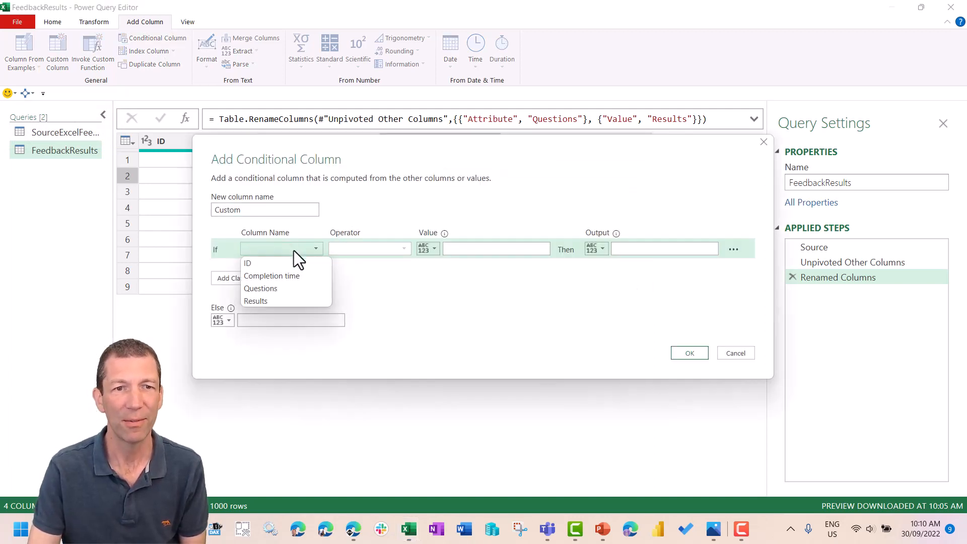
left_click(289, 292)
left_click_drag(416, 149, 420, 203)
left_click(449, 307)
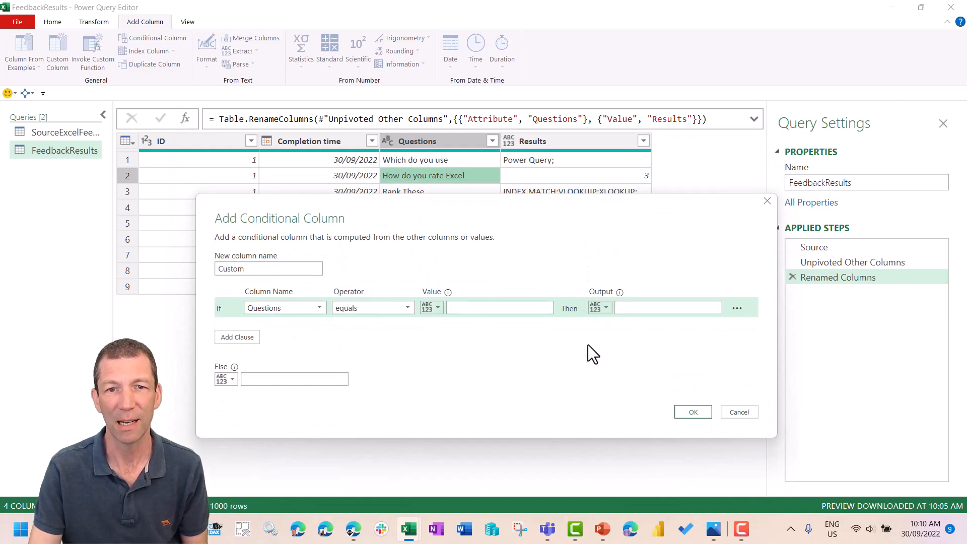
type("How do you rate Excel")
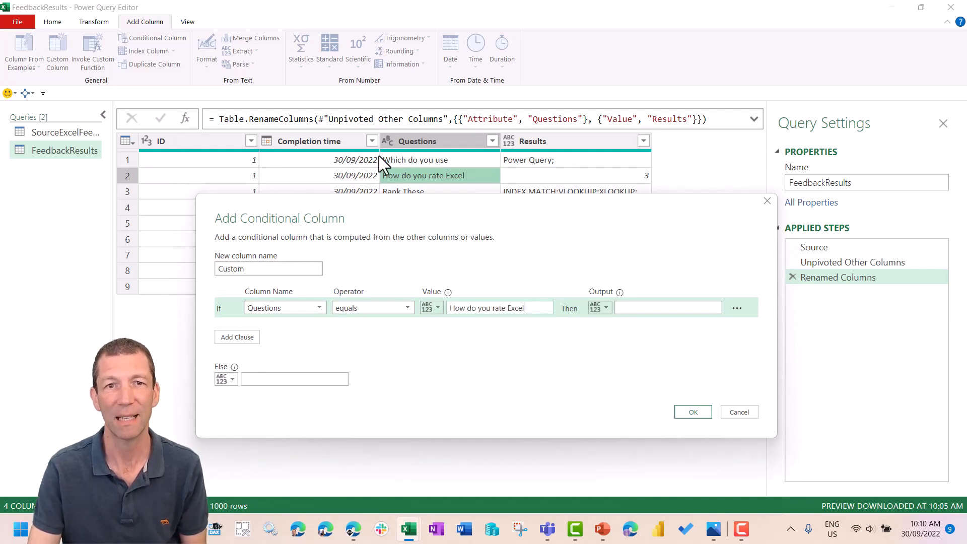
- Output the Results column's value when the condition is met, name the new column Rating, and add it
left_click(606, 306)
left_click(607, 336)
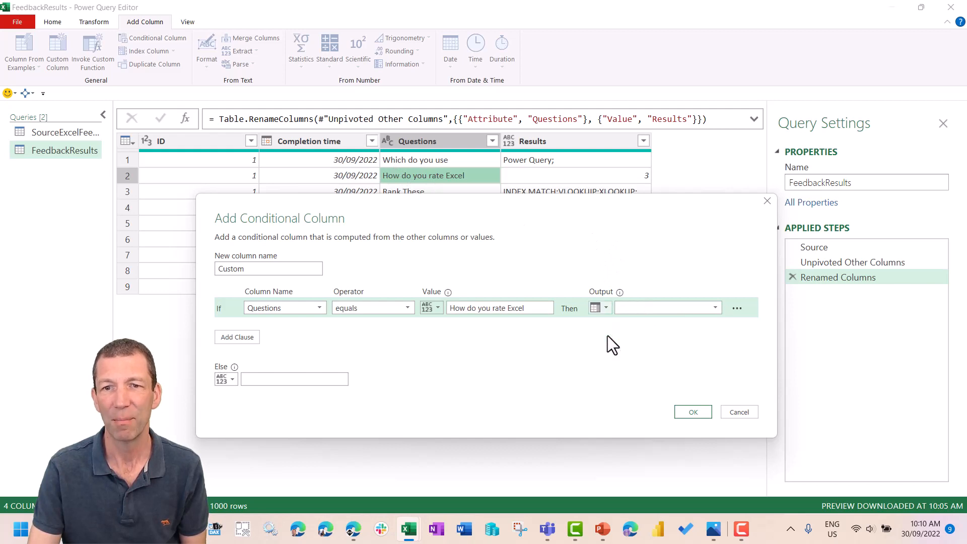
left_click(643, 307)
left_click(632, 360)
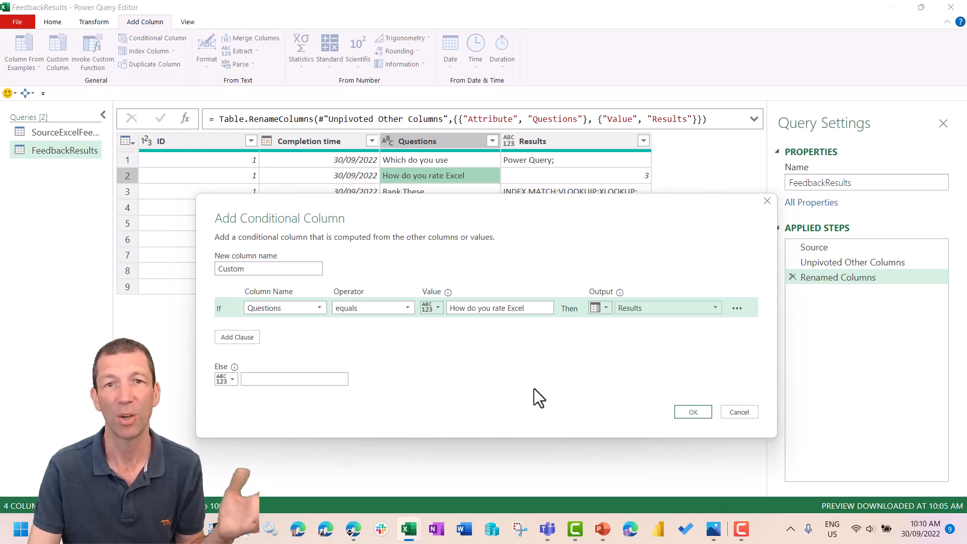
left_click(698, 412)
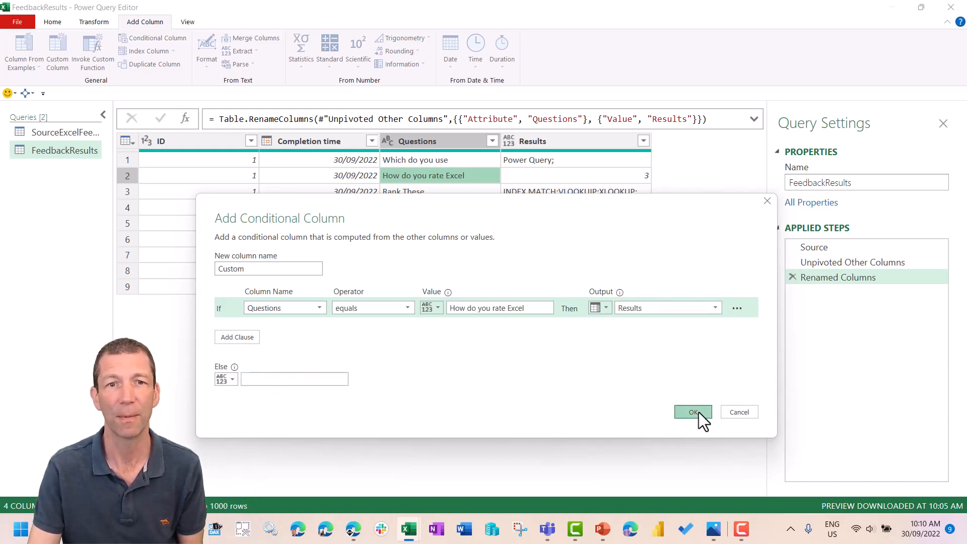
double_click(233, 274)
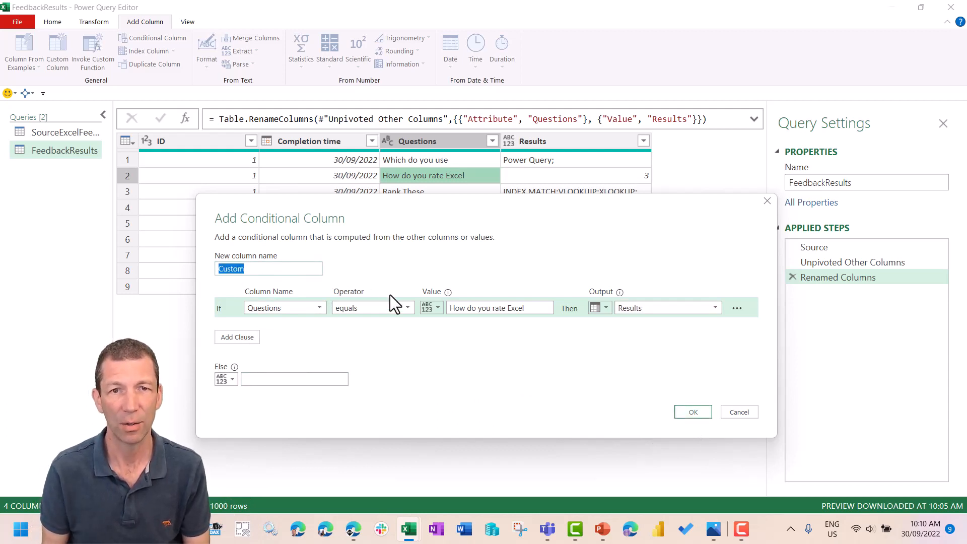
type("Rating")
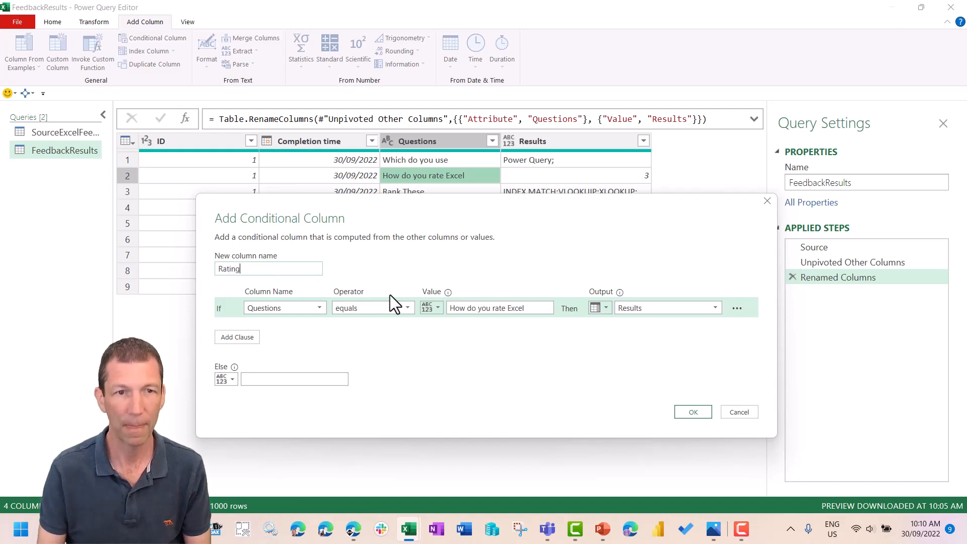
left_click(693, 412)
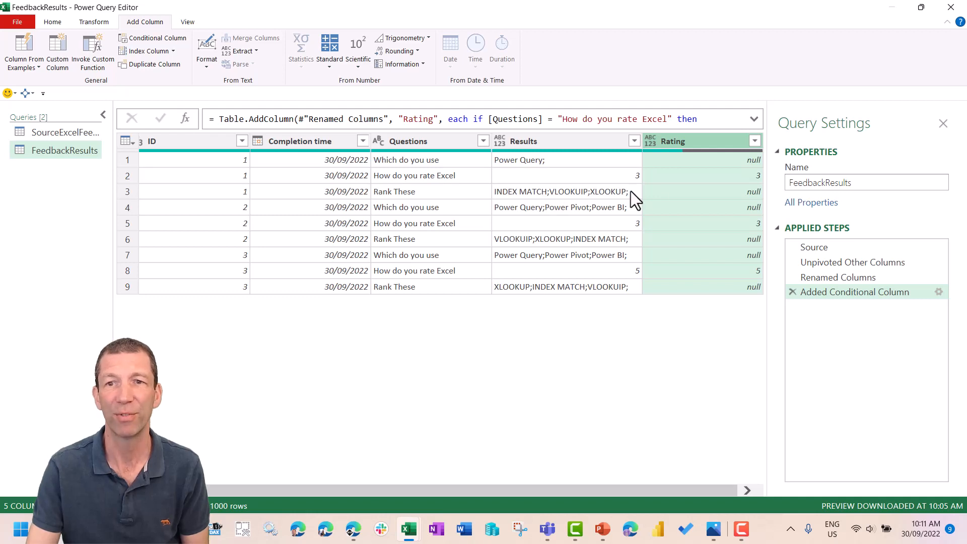
- Examine how the ID values repeat across each respondent's rows and compare them with the Rating column
left_click(235, 164)
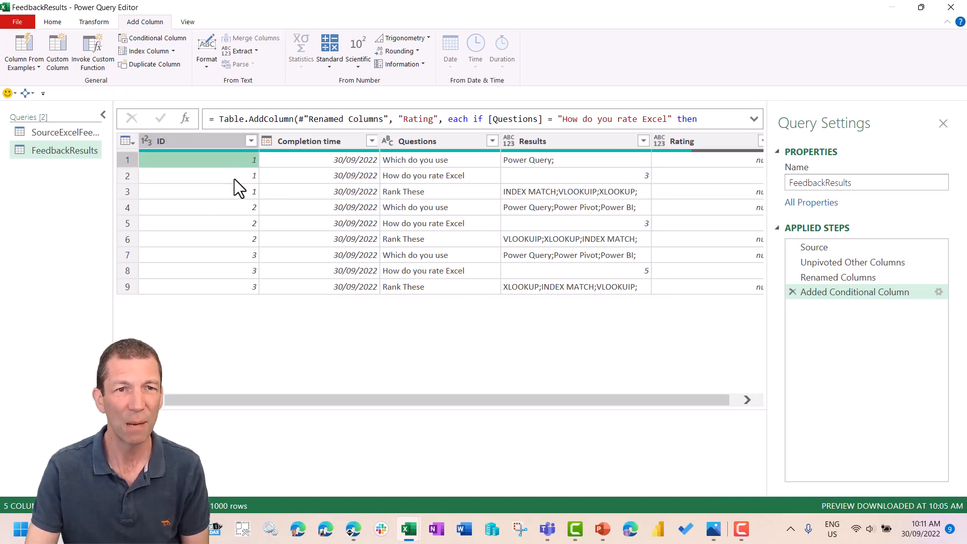
left_click(234, 178)
left_click(243, 191)
left_click(240, 162)
left_click(240, 176)
left_click(243, 193)
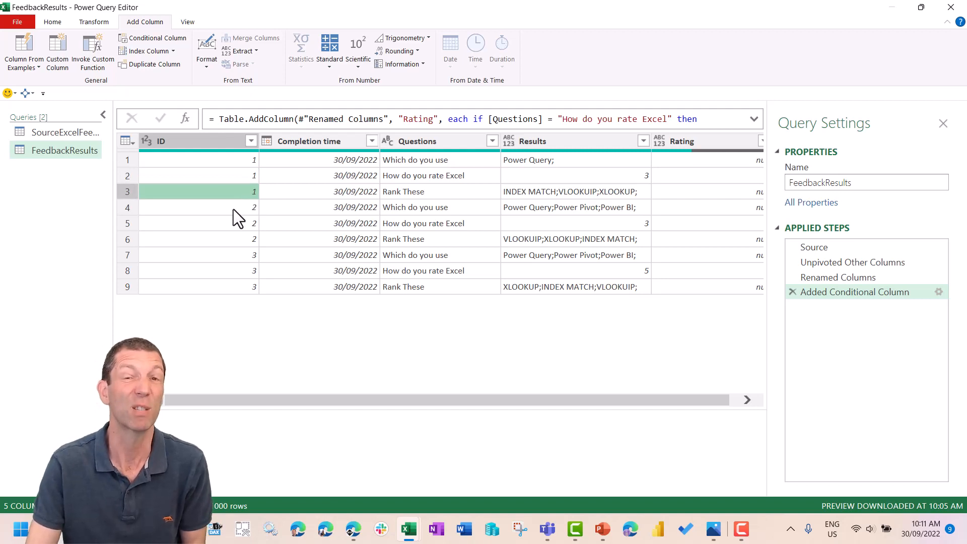
left_click(234, 210)
left_click(236, 224)
left_click(243, 237)
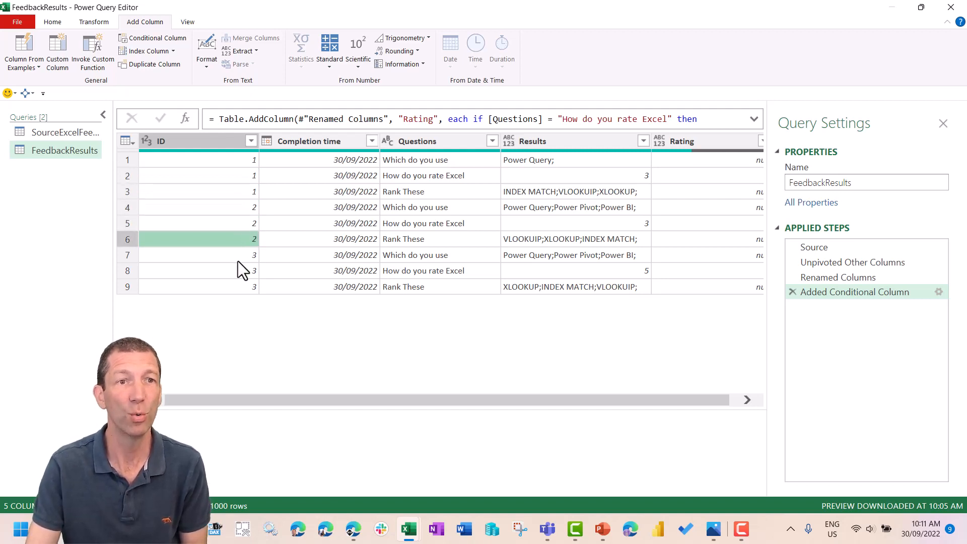
scroll(468, 398, "right", 1)
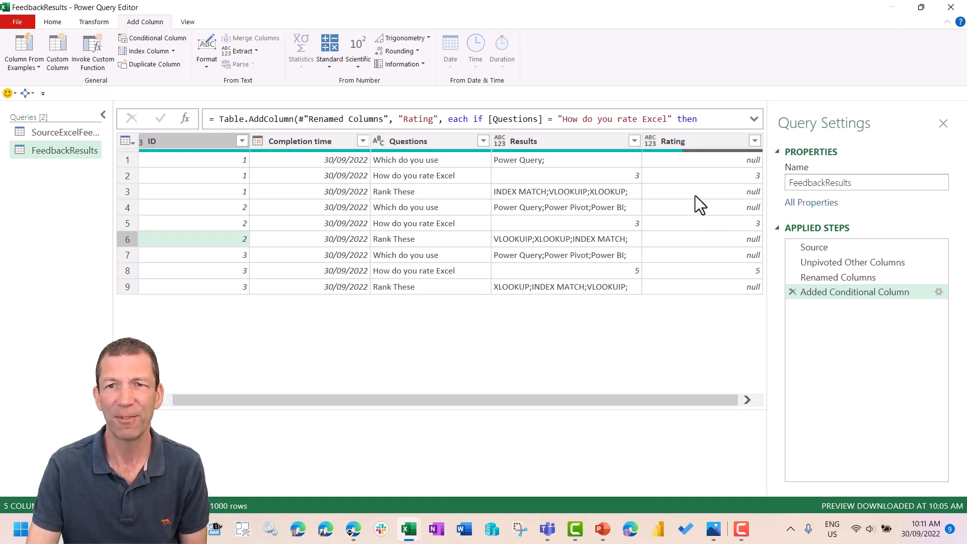
- Try filling the Rating column downward, check the filled values against the IDs, and delete that fill step
right_click(690, 141)
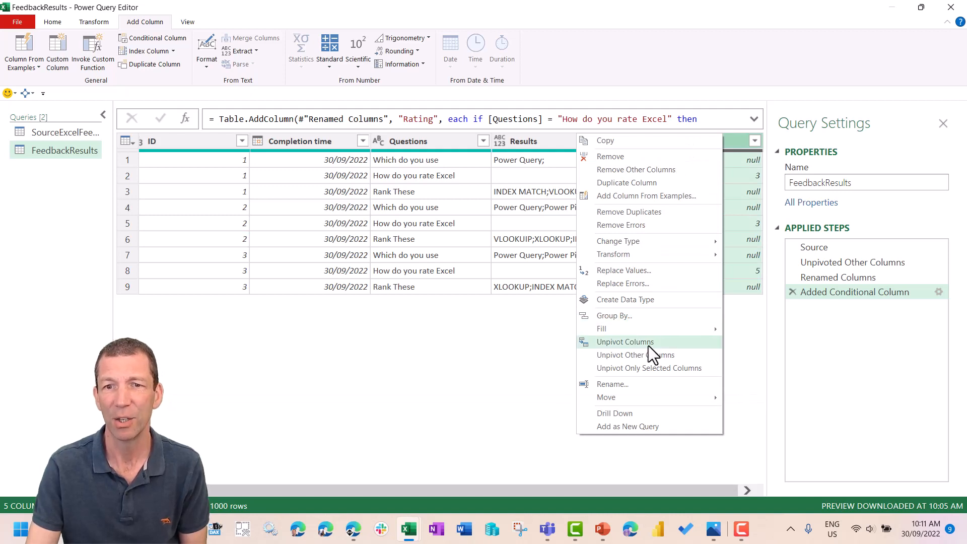
mouse_move(655, 330)
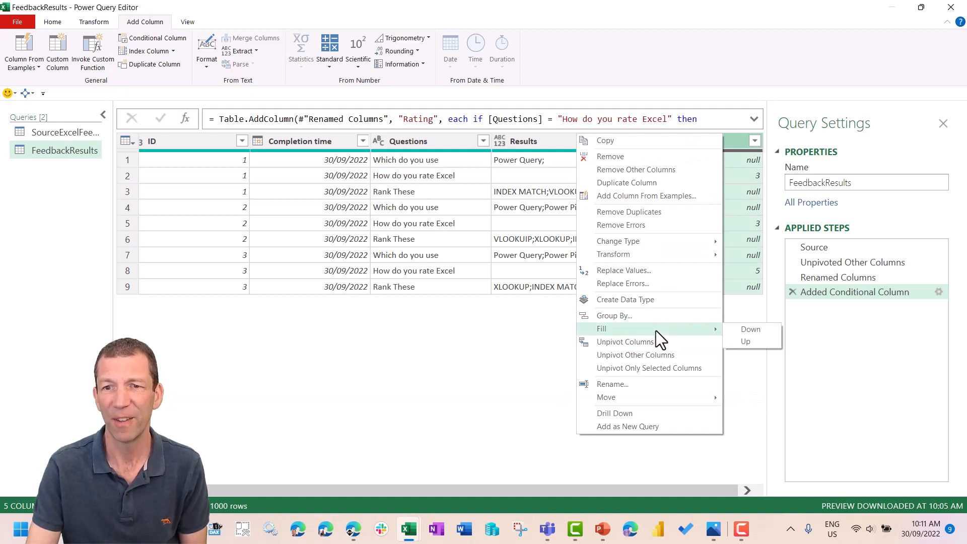
left_click(751, 329)
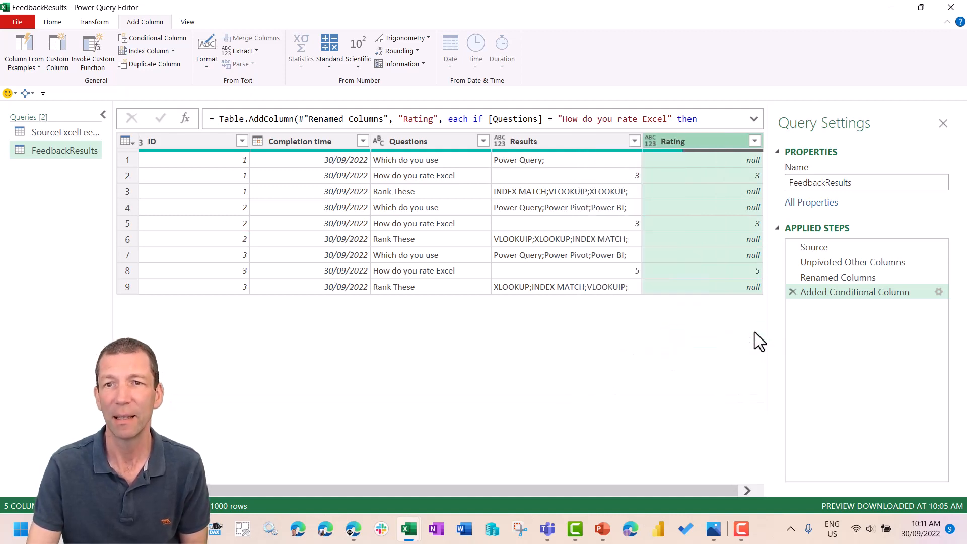
left_click(738, 176)
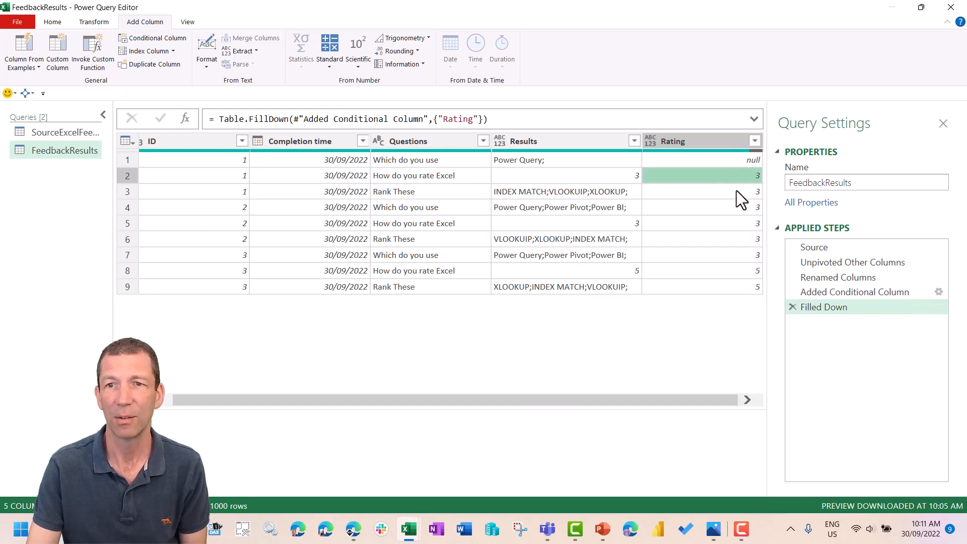
left_click(741, 191)
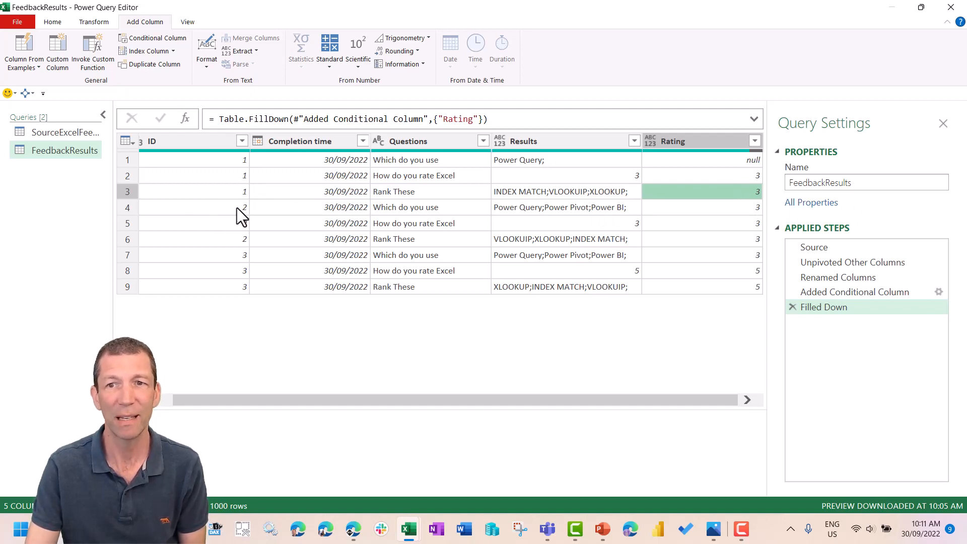
left_click(792, 306)
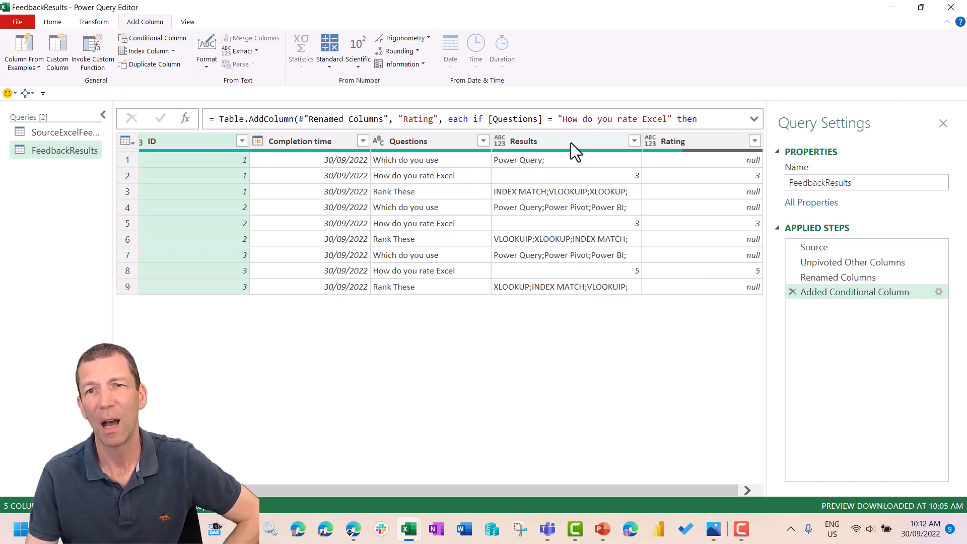
- Set up a grouping by ID with a new column named Data that uses the All Rows operation
right_click(189, 144)
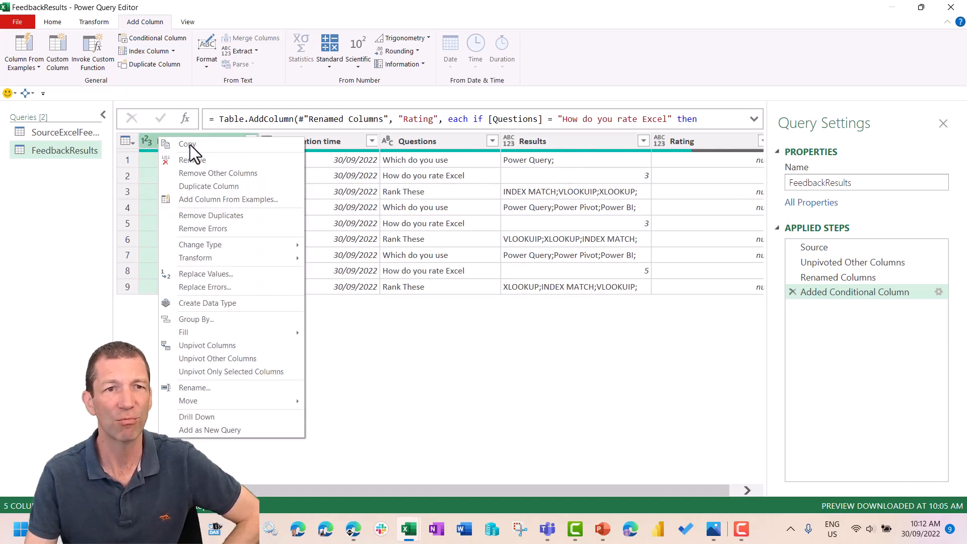
left_click(233, 322)
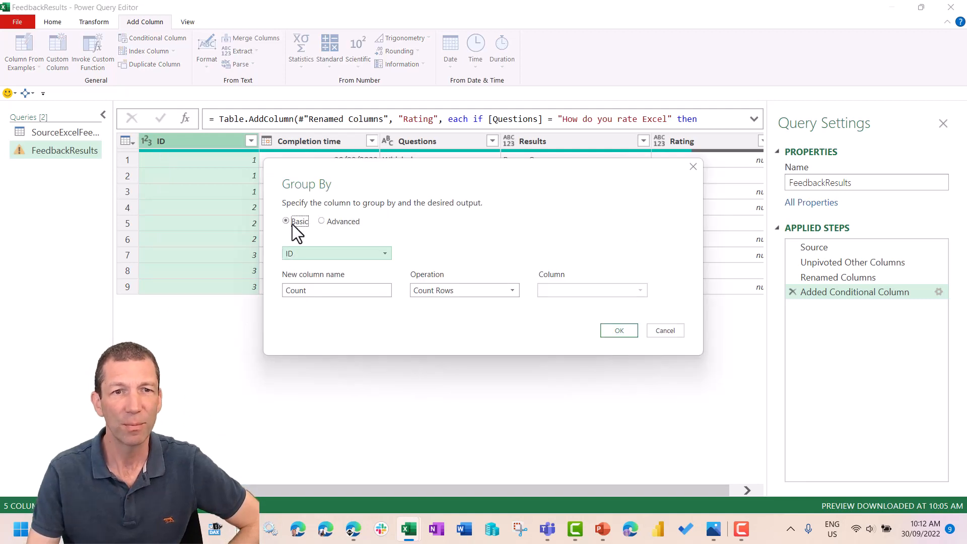
double_click(300, 290)
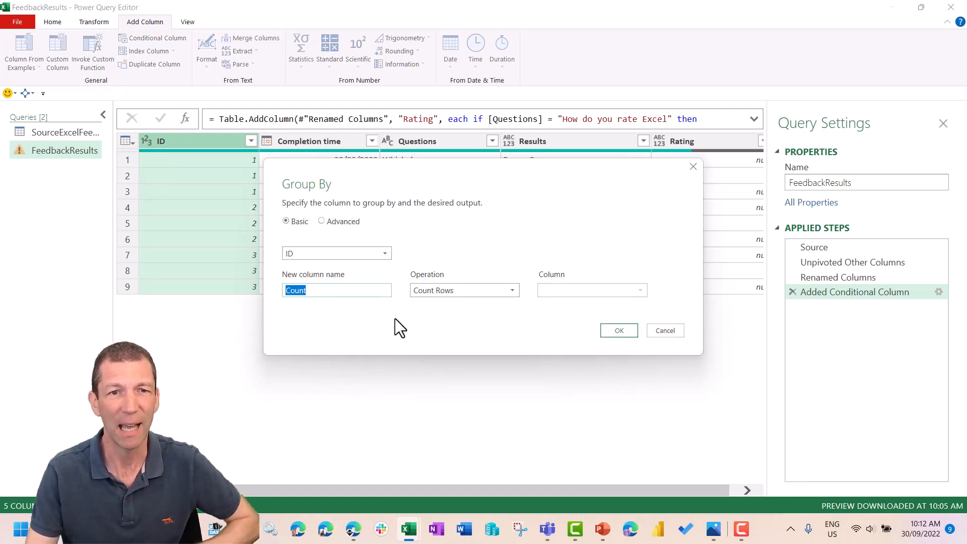
type("ALL")
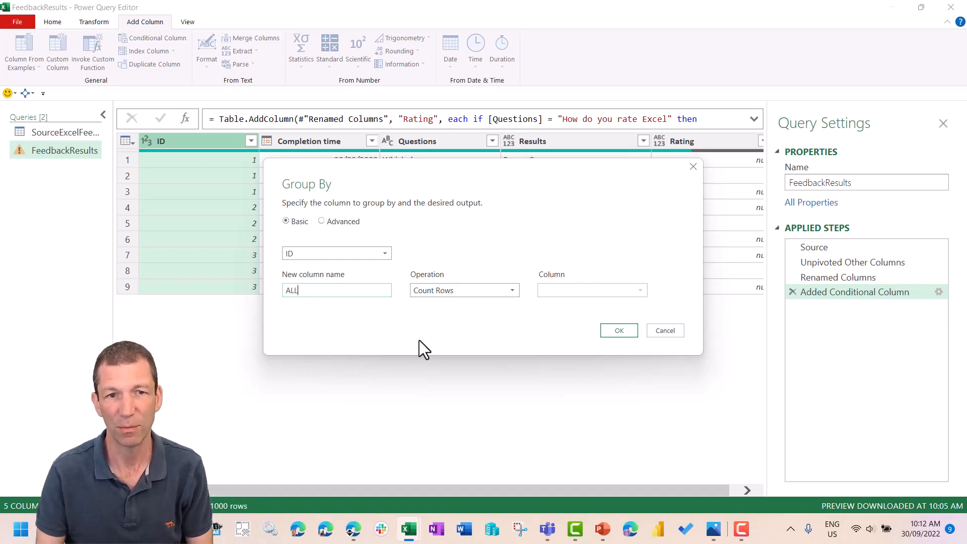
key("BackSpace")
key("BackSpace")
key("BackSpace")
type("Data")
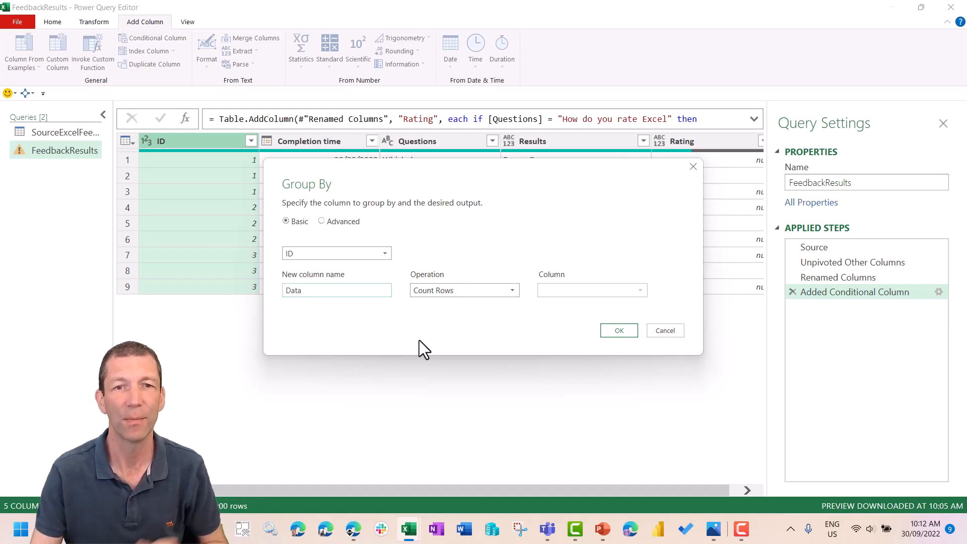
left_click(448, 286)
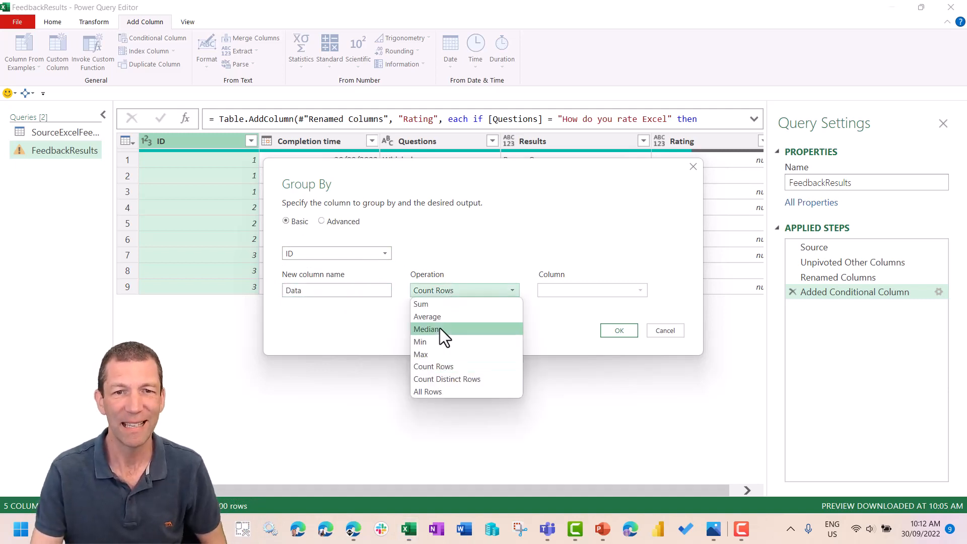
left_click(443, 390)
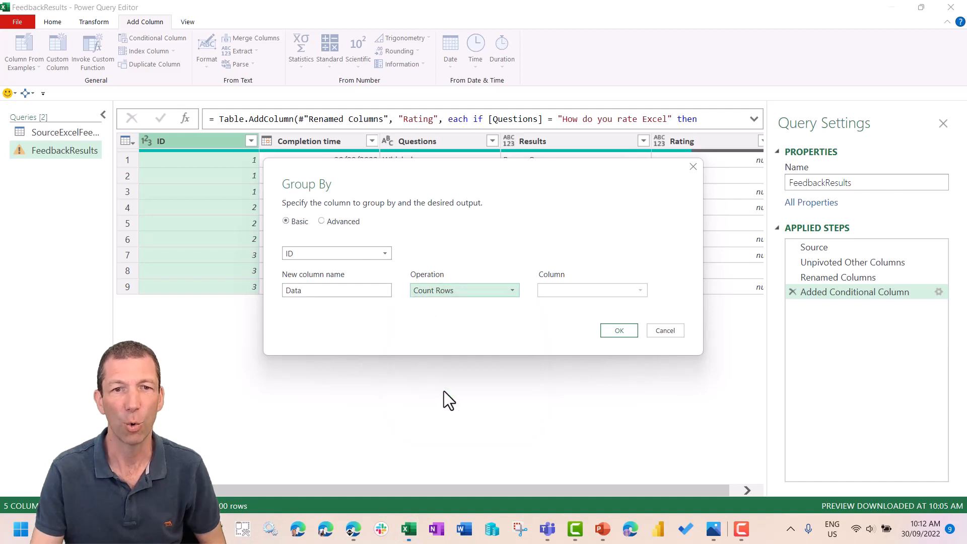
- Add a second aggregation named Final Rating that takes the Max of the Rating column, and apply the grouping
left_click(337, 220)
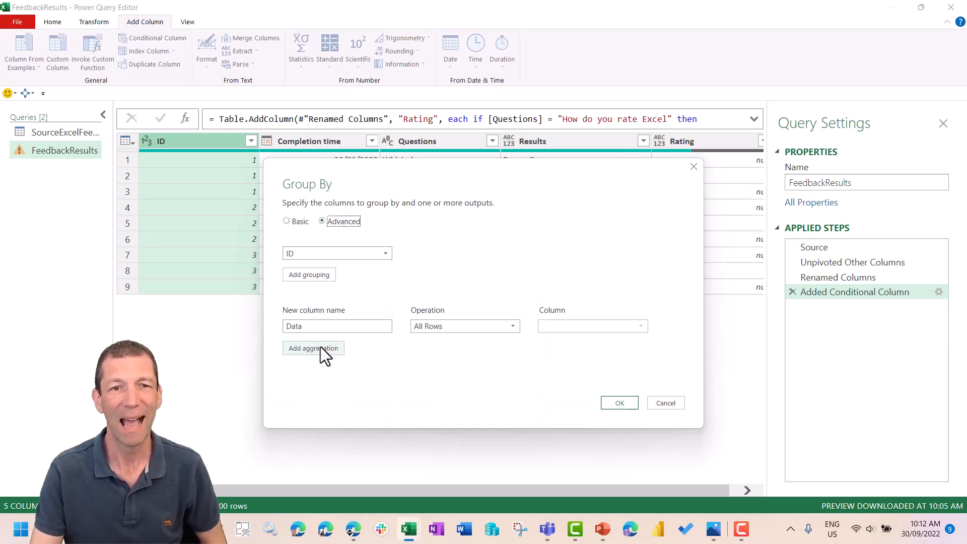
left_click(320, 347)
left_click(366, 346)
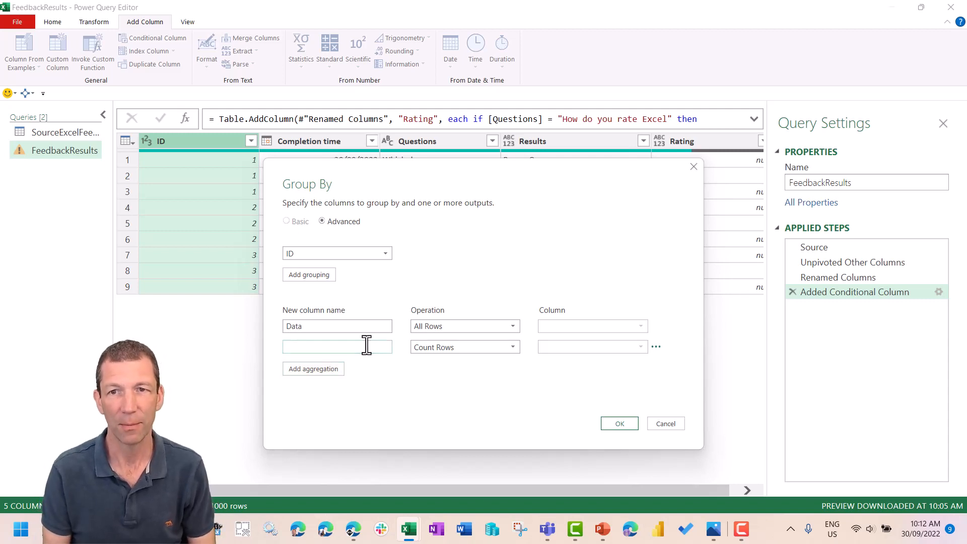
type("Fina")
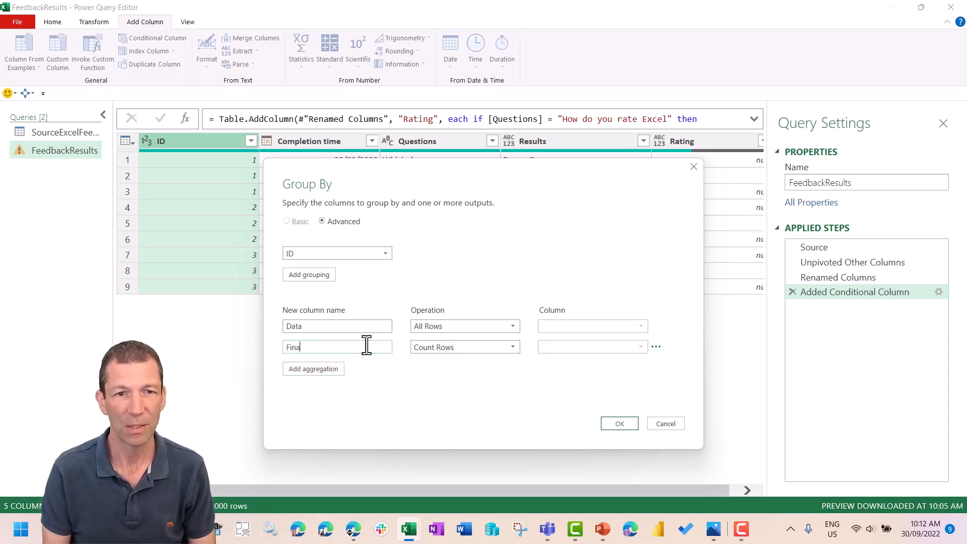
type("l Rating")
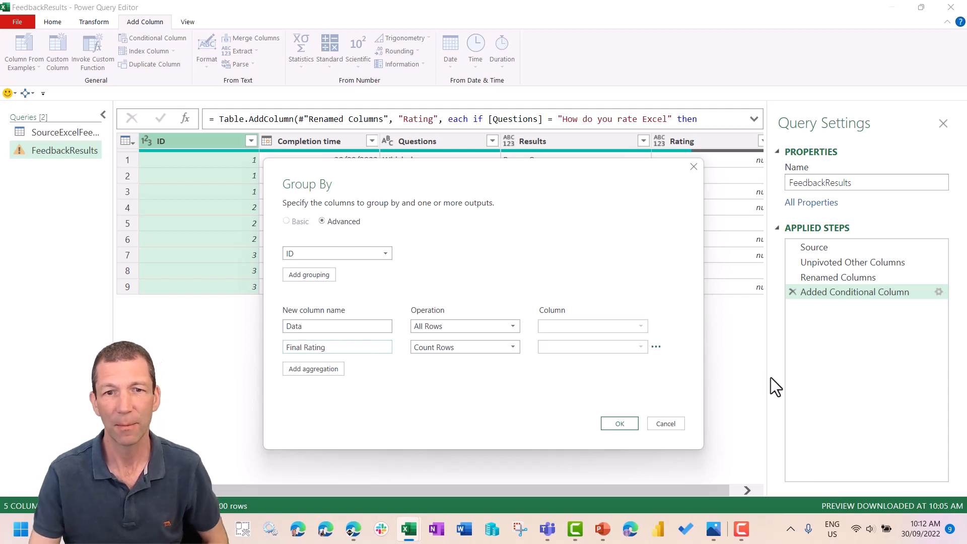
left_click(509, 346)
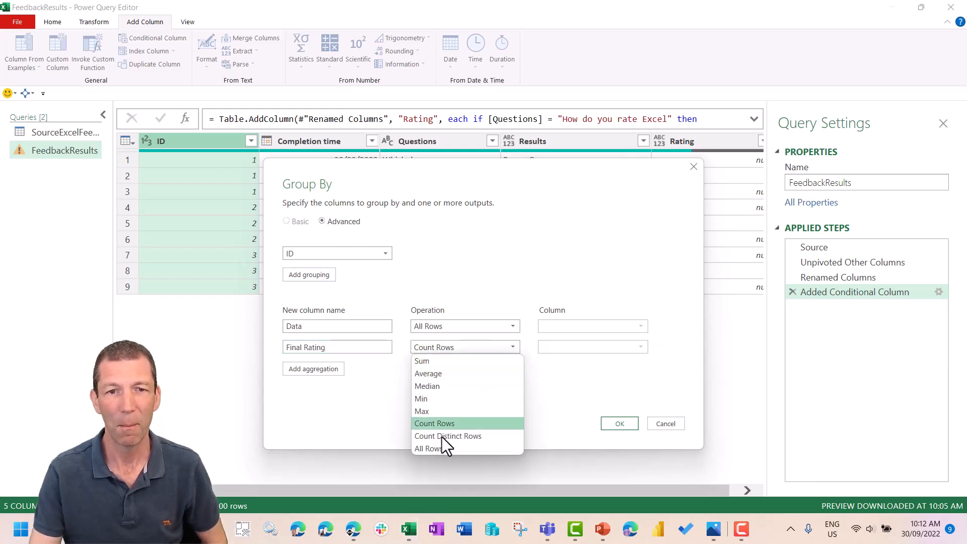
left_click(454, 414)
left_click(591, 346)
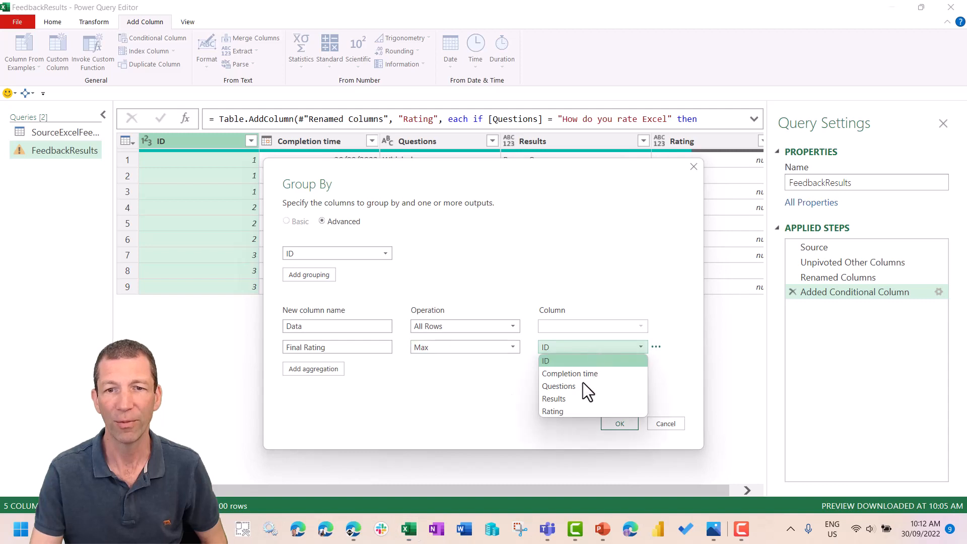
left_click(571, 411)
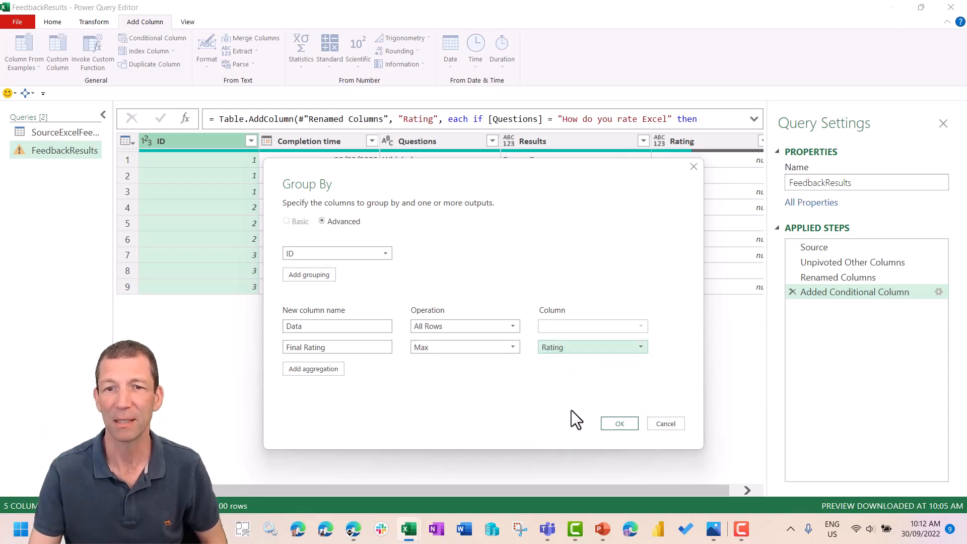
left_click(620, 421)
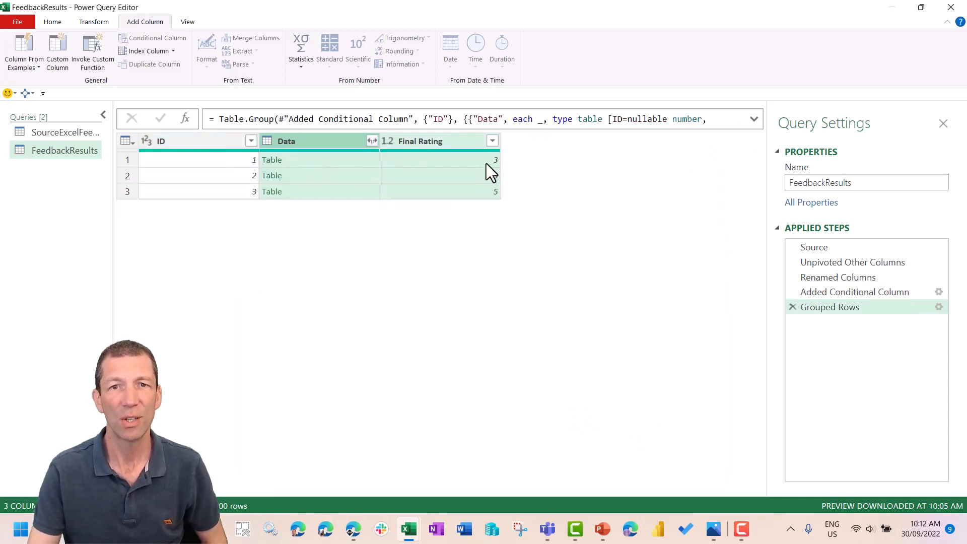
- Preview the nested tables for the first two respondents, and remove the outer ID column
left_click(344, 161)
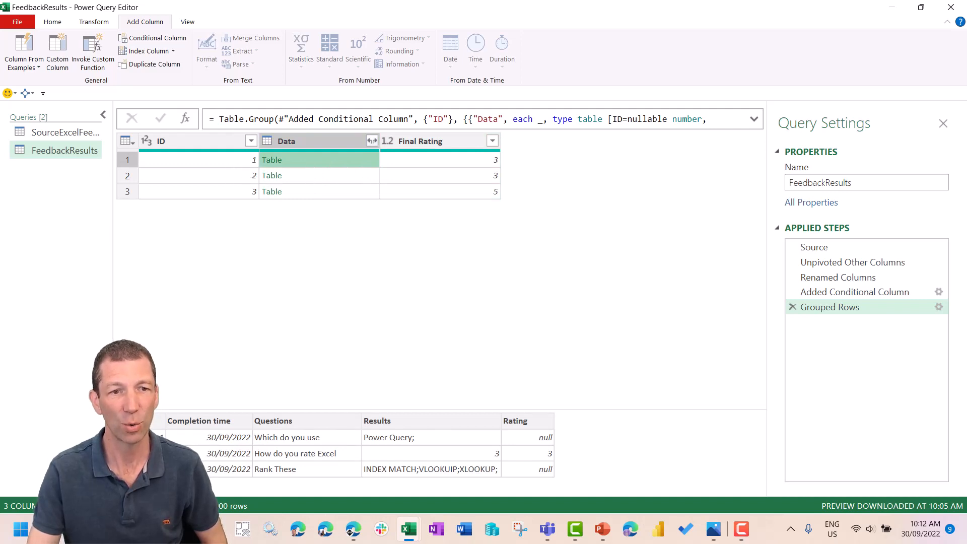
left_click(316, 176)
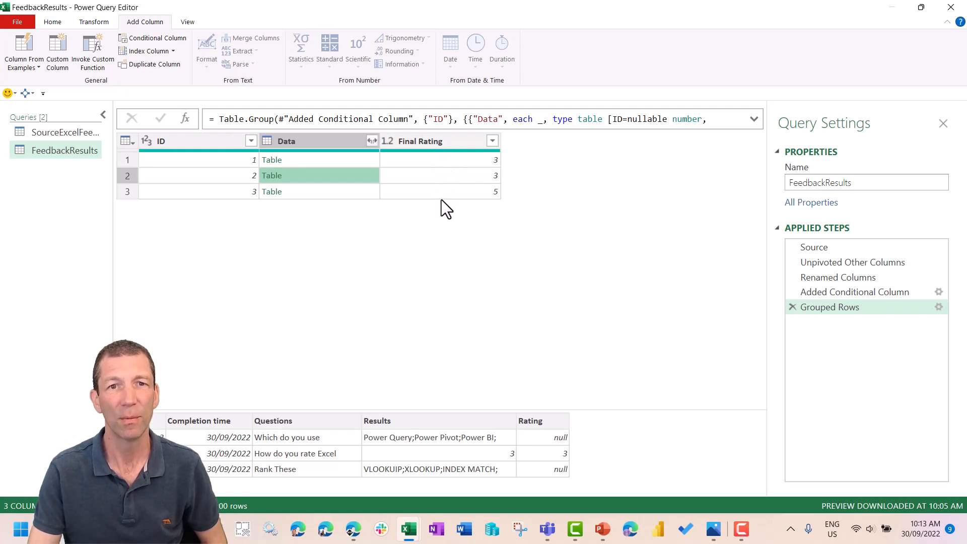
left_click(178, 141)
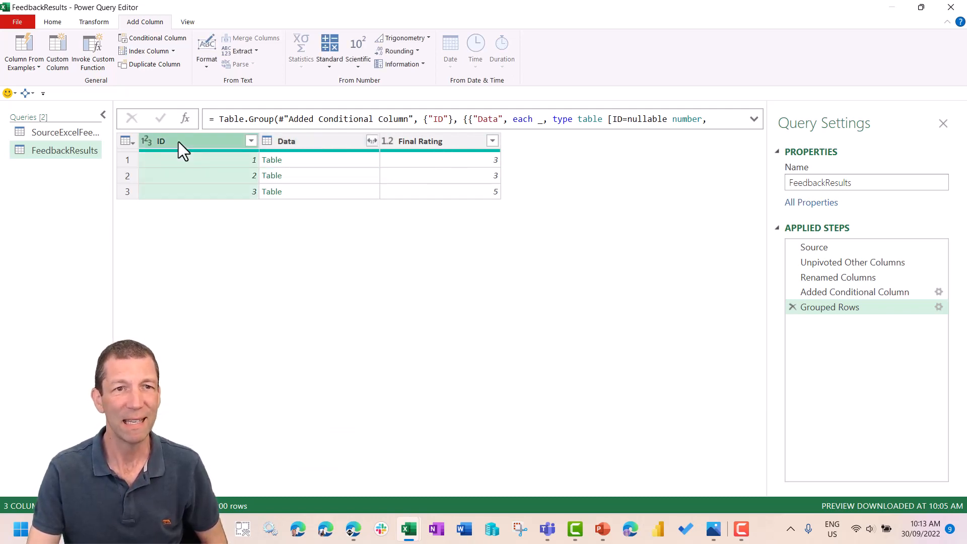
right_click(181, 140)
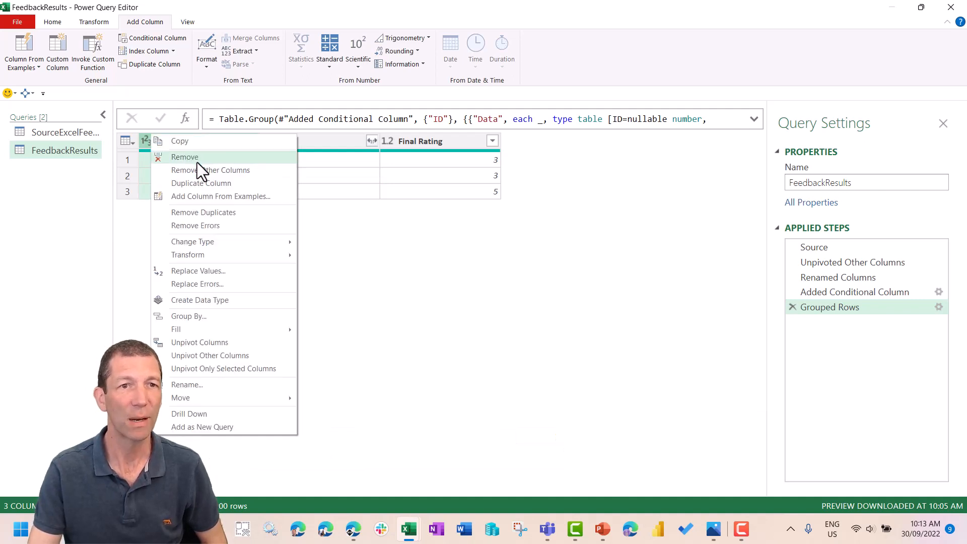
left_click(197, 161)
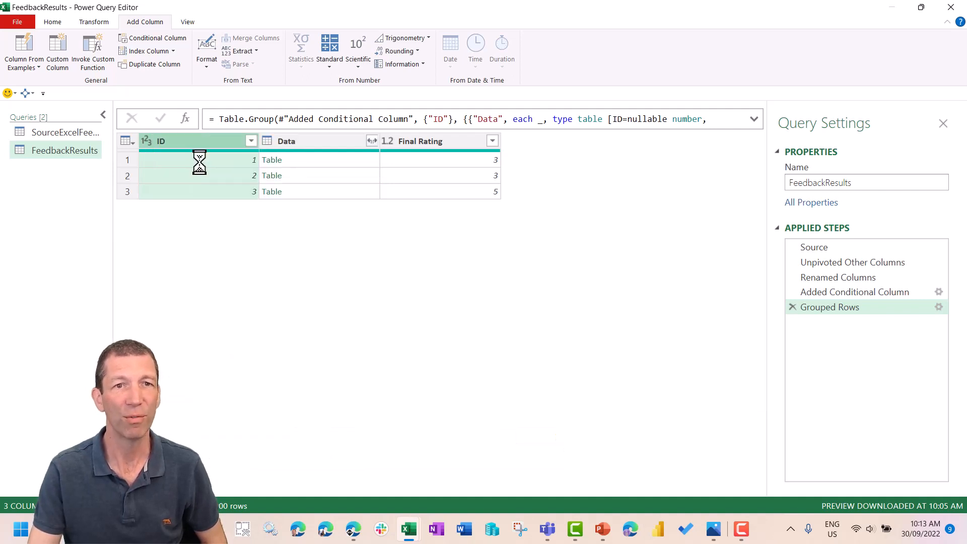
- Expand the Data column into ID, Completion time, Questions and Results, excluding Rating and without the original column name as prefix
left_click(254, 140)
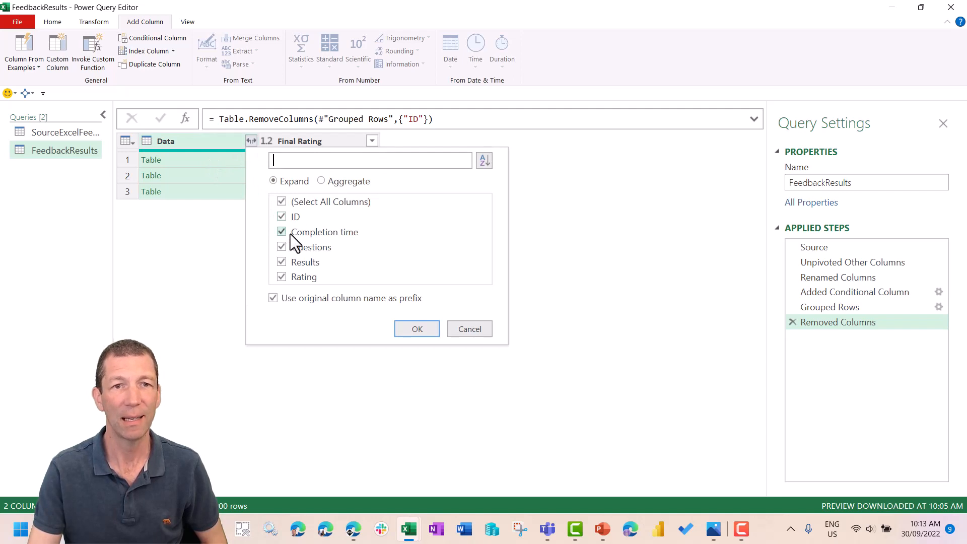
left_click(282, 277)
left_click(272, 299)
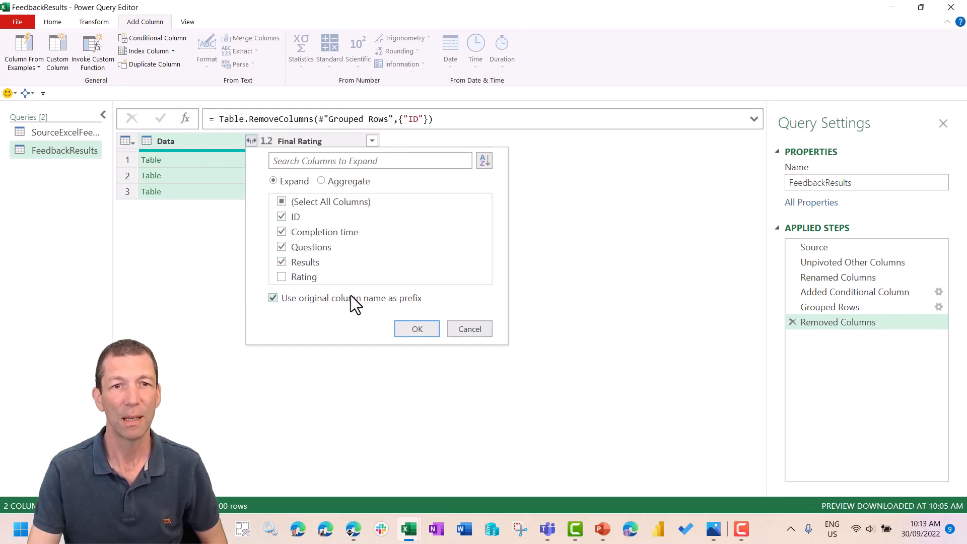
left_click(416, 328)
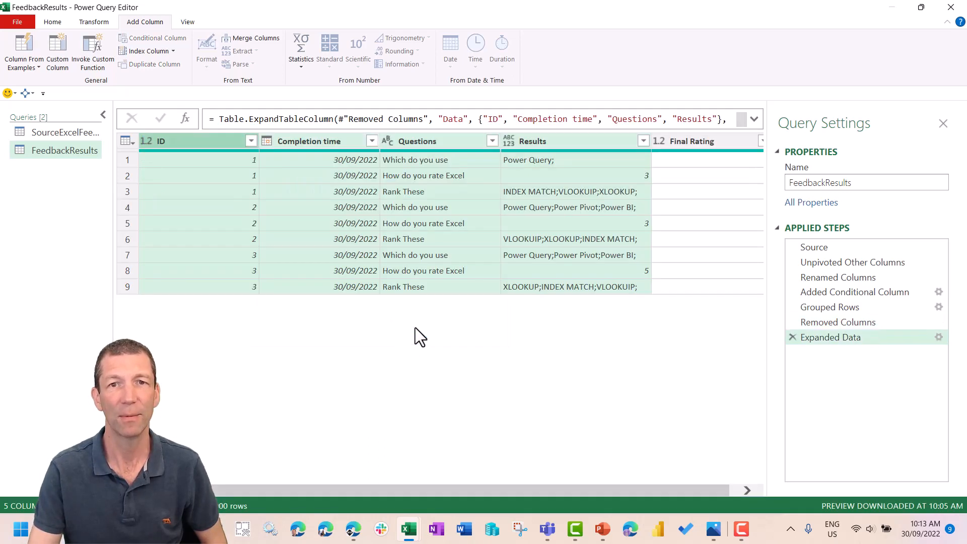
left_click_drag(620, 485, 667, 481)
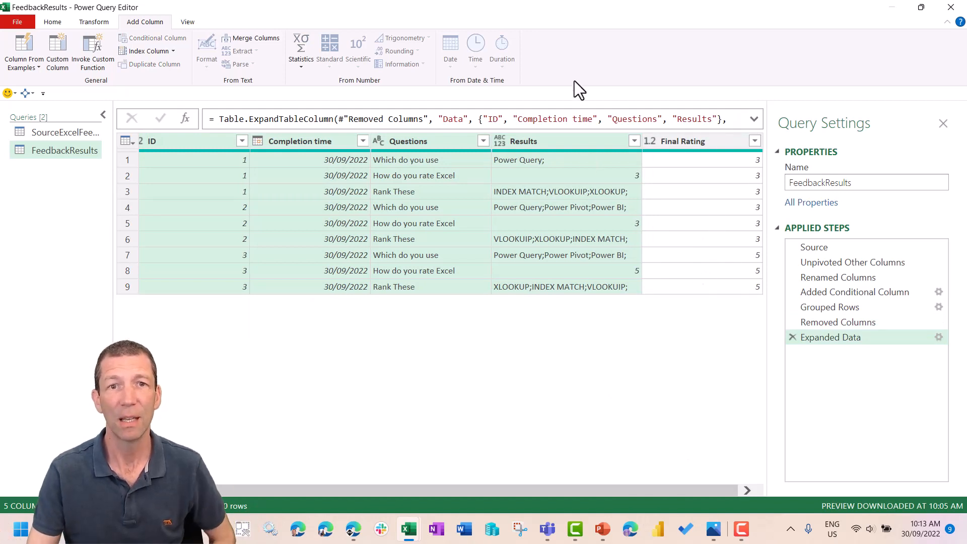
- Filter the Questions column to exclude the "How do you rate Excel" rows
left_click(483, 140)
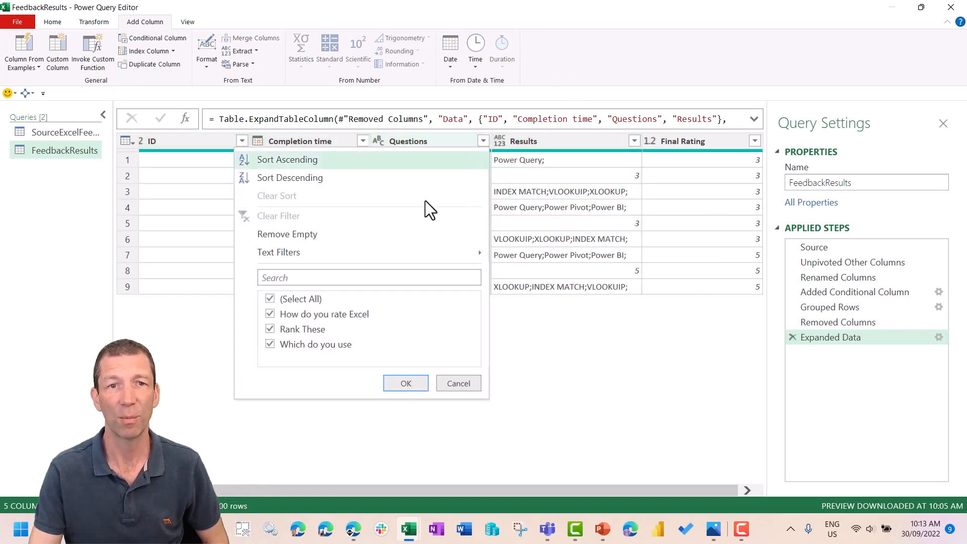
left_click(277, 316)
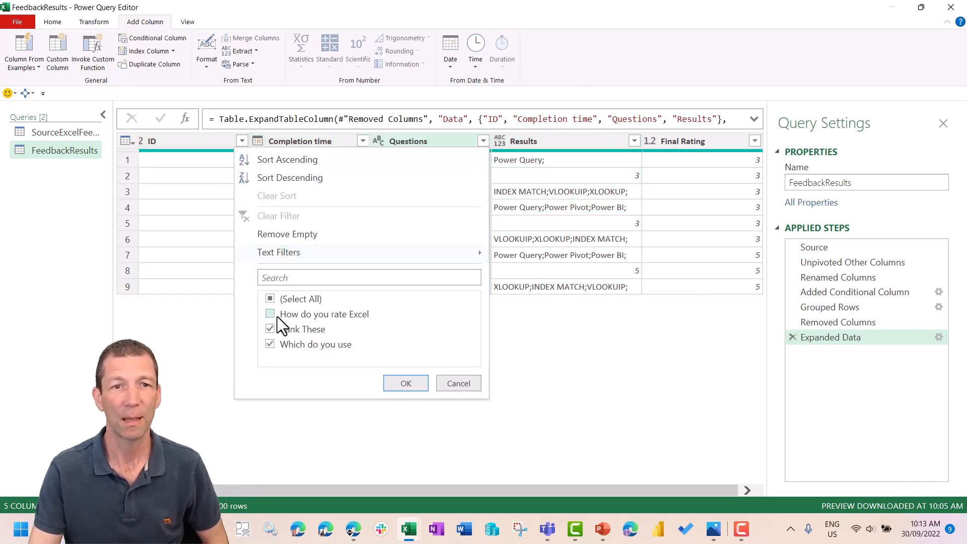
left_click(403, 383)
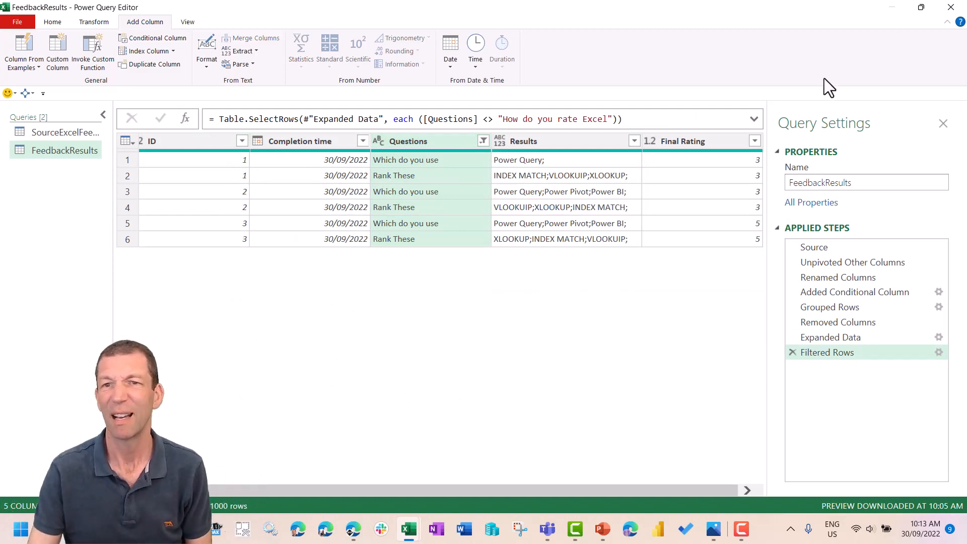
- Rename the Final Rating column to Rating
double_click(678, 143)
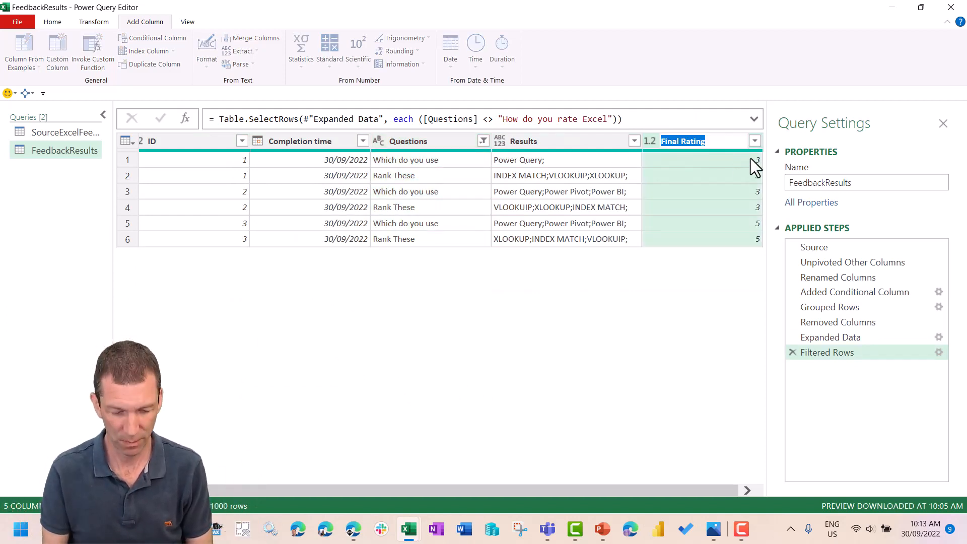
type("Ratin")
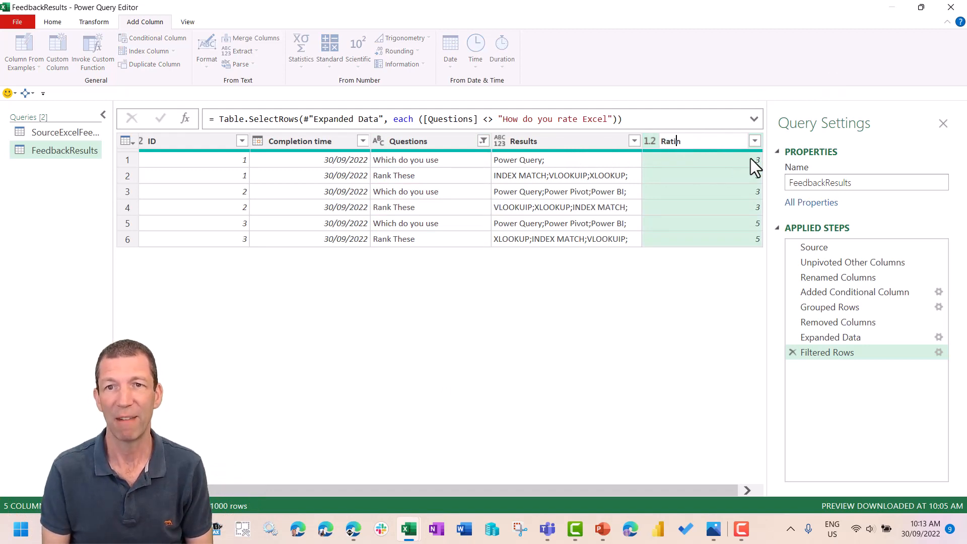
type("g")
key("Return")
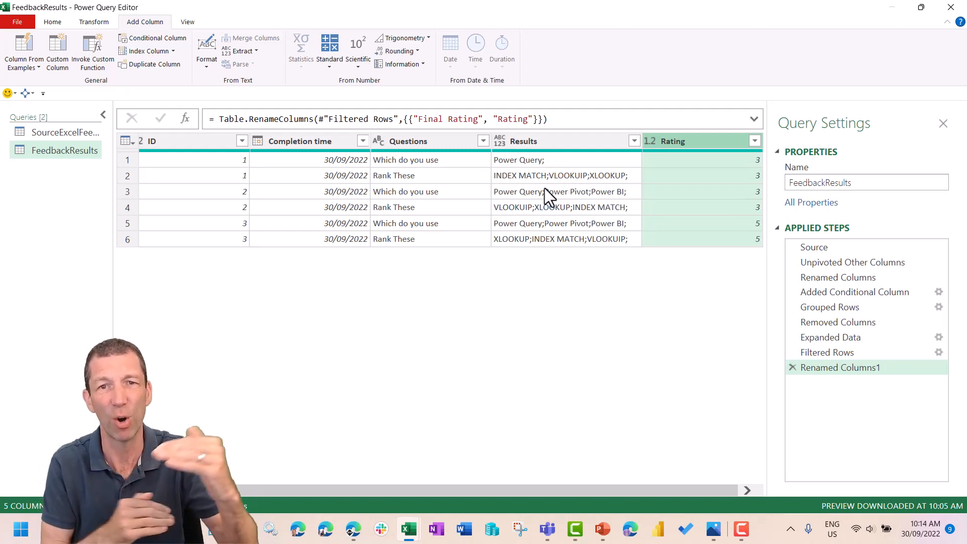
- Split the Results column by semicolon at each occurrence of the delimiter, into rows instead of columns
right_click(544, 141)
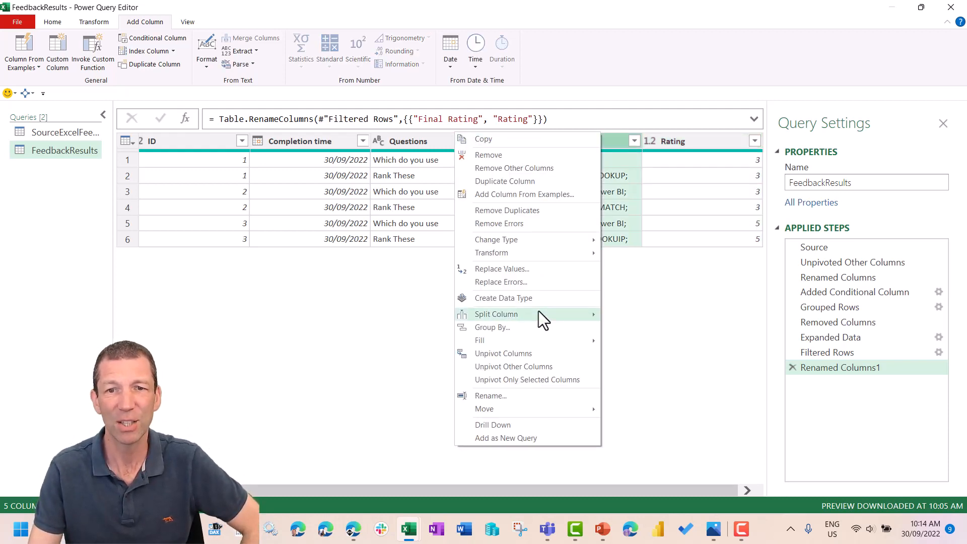
mouse_move(539, 310)
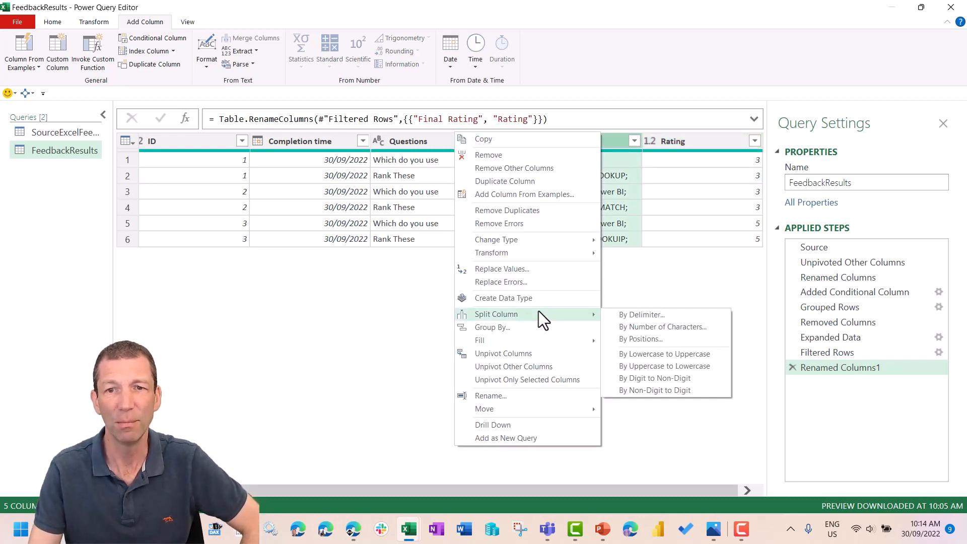
left_click(642, 314)
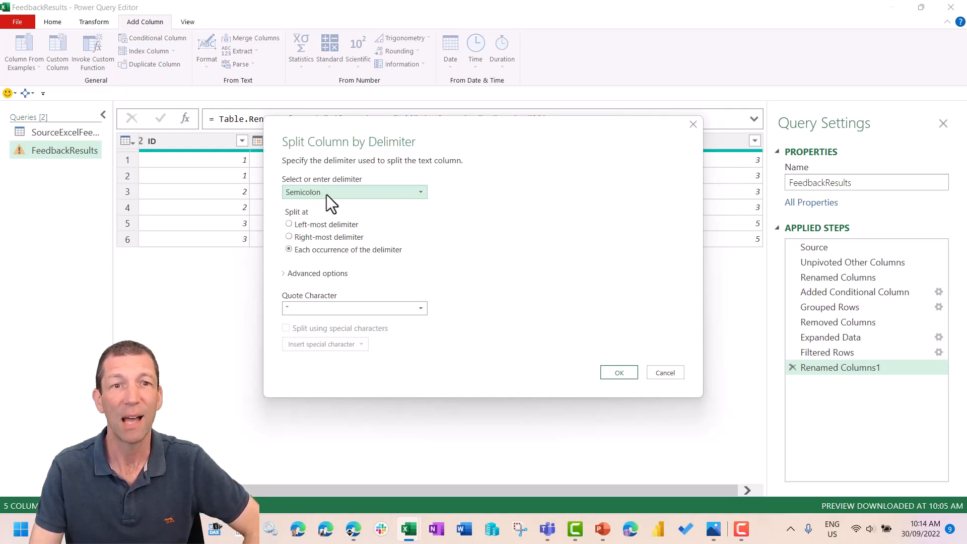
left_click(300, 274)
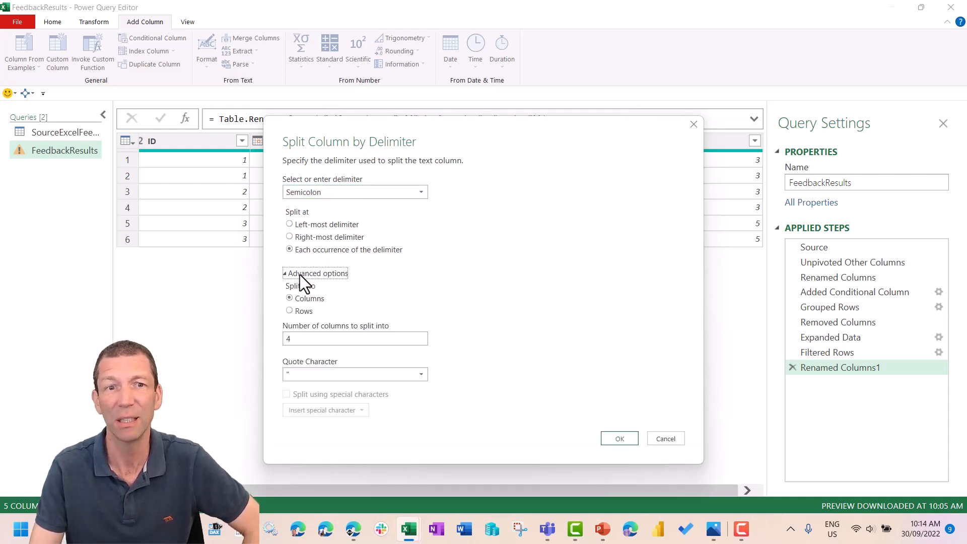
left_click(302, 310)
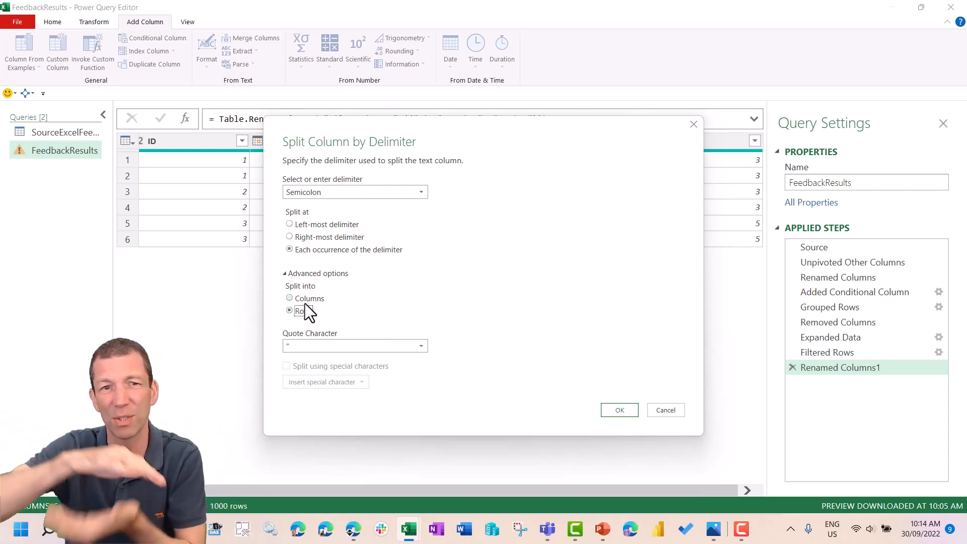
left_click(622, 411)
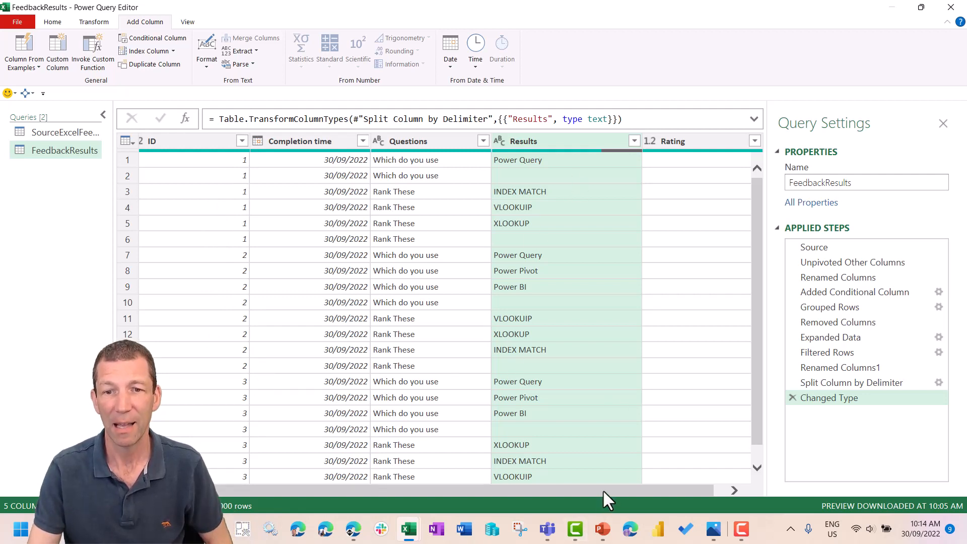
- Filter the Results column to remove its empty rows
left_click_drag(602, 488, 657, 488)
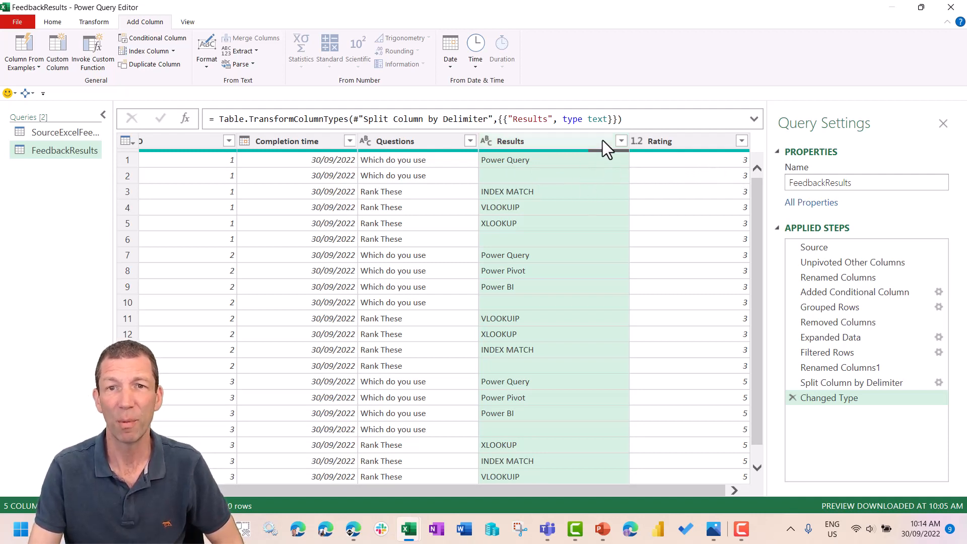
left_click(621, 141)
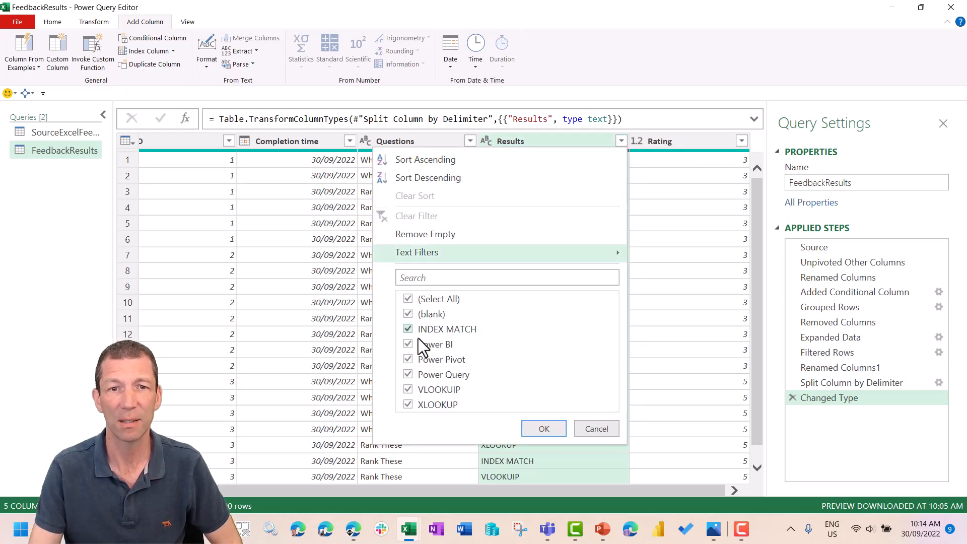
left_click(408, 314)
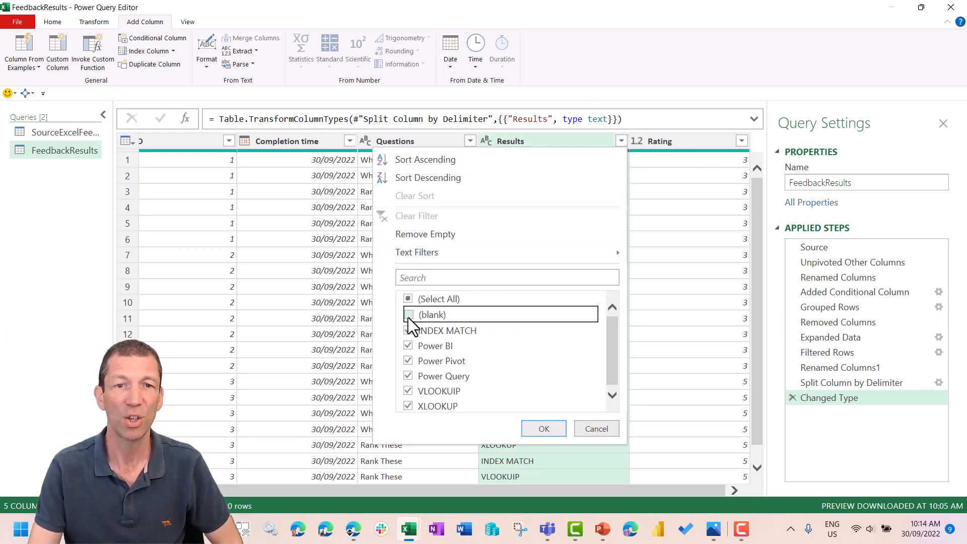
left_click(408, 314)
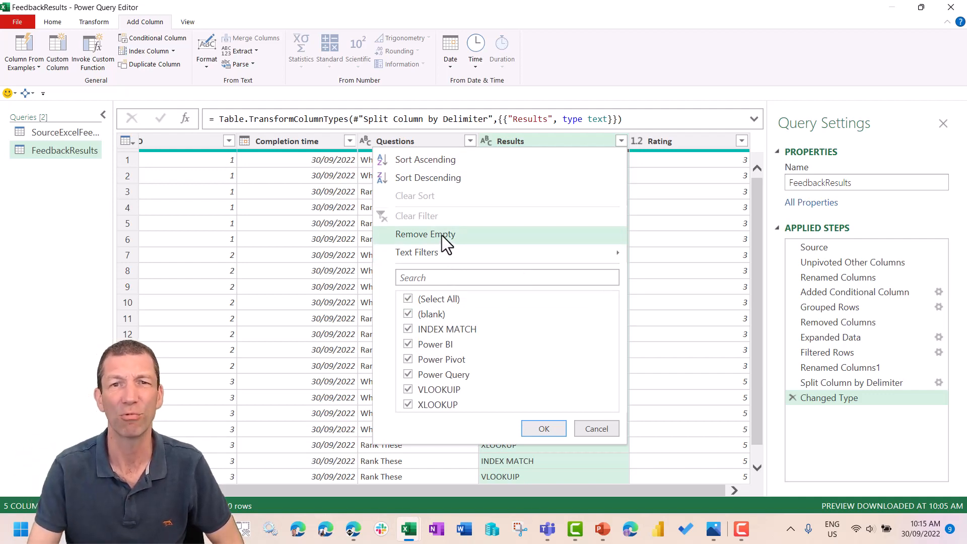
left_click(442, 235)
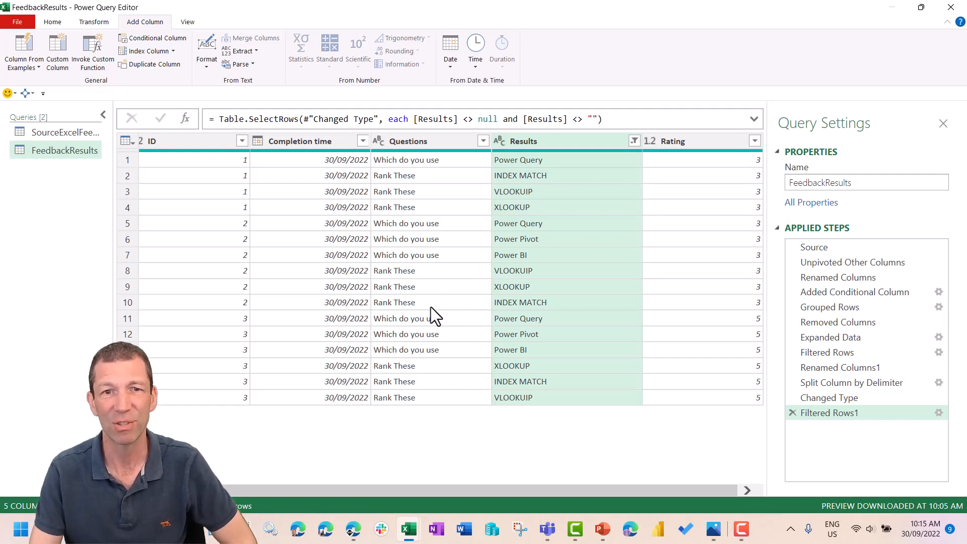
- Replace the misspelled value VLOOKUIP with VLOOKUP throughout the Results column
left_click(526, 272)
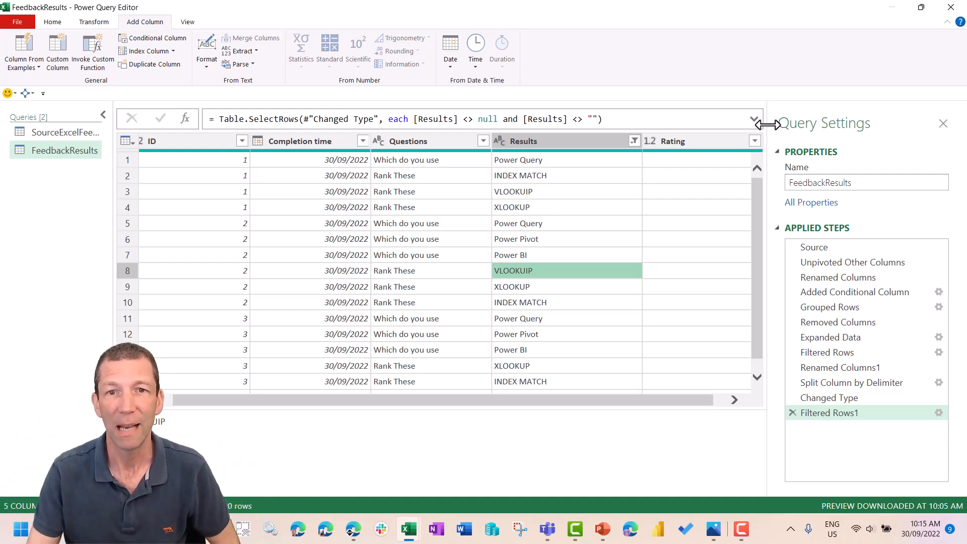
right_click(533, 140)
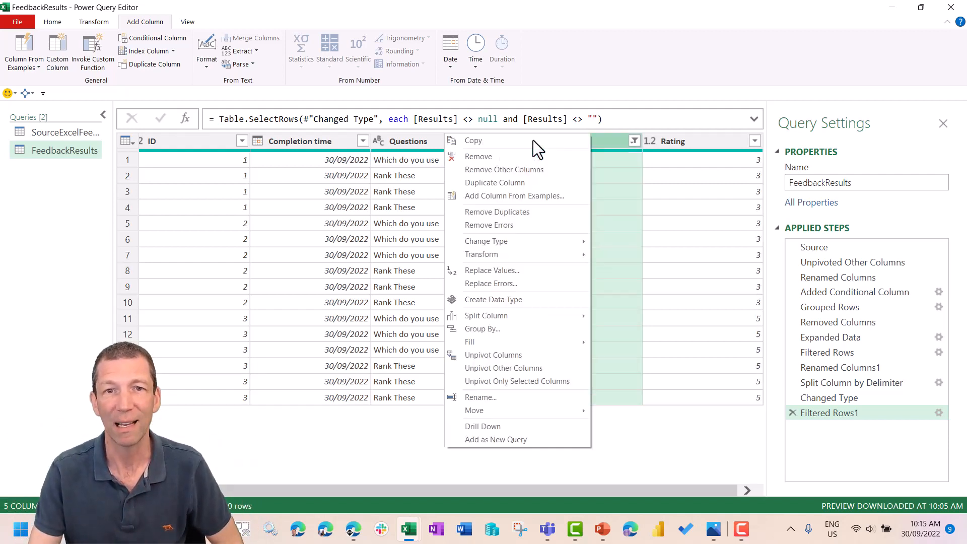
left_click(518, 272)
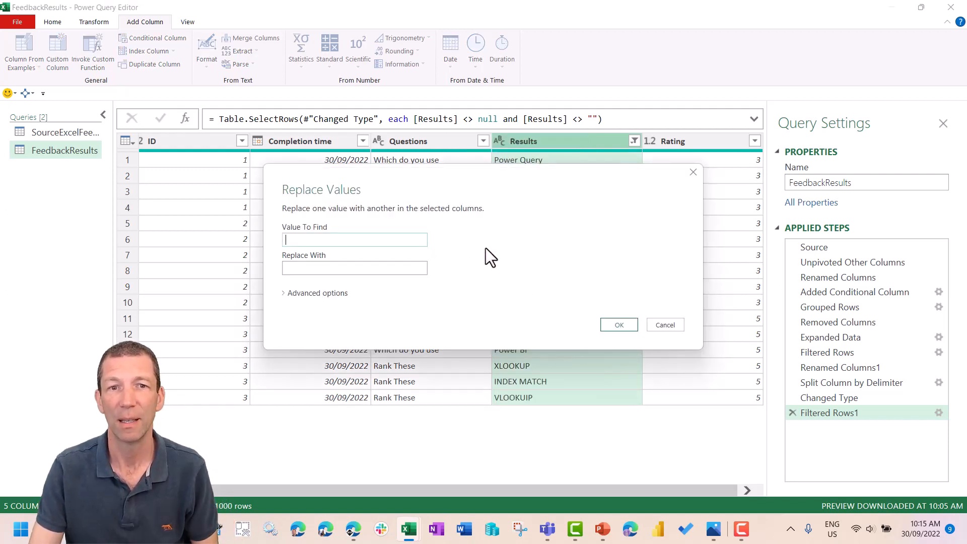
type("BLOO")
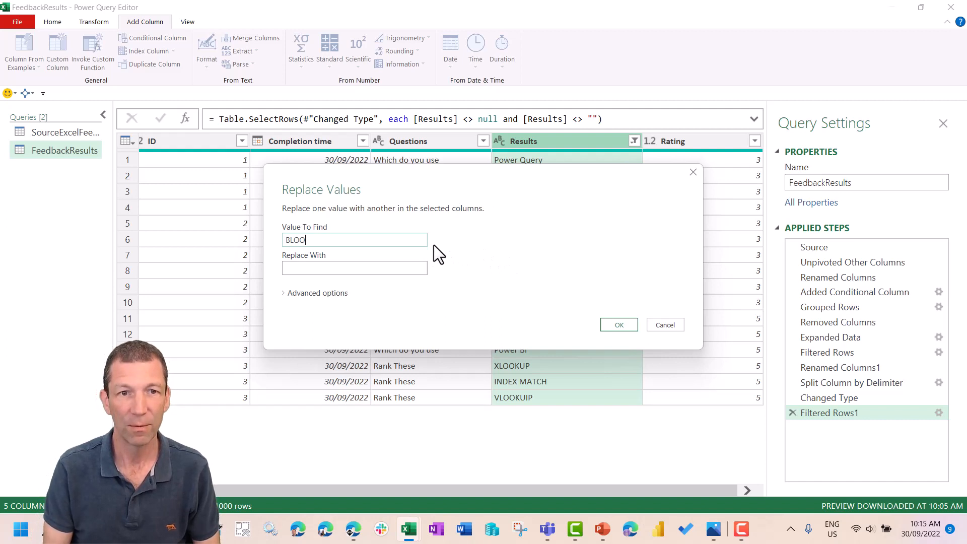
key("BackSpace")
key("BackSpace")
type("VL")
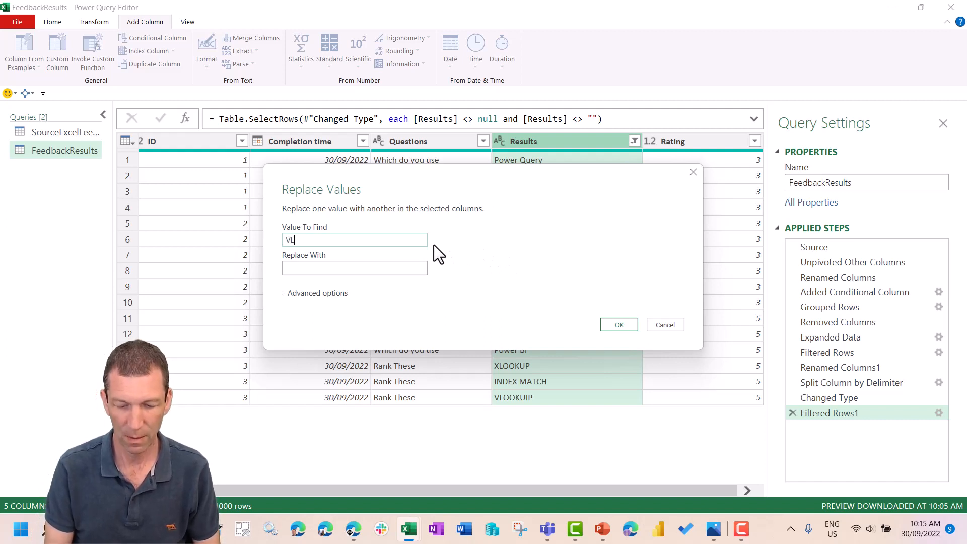
type("OOKU")
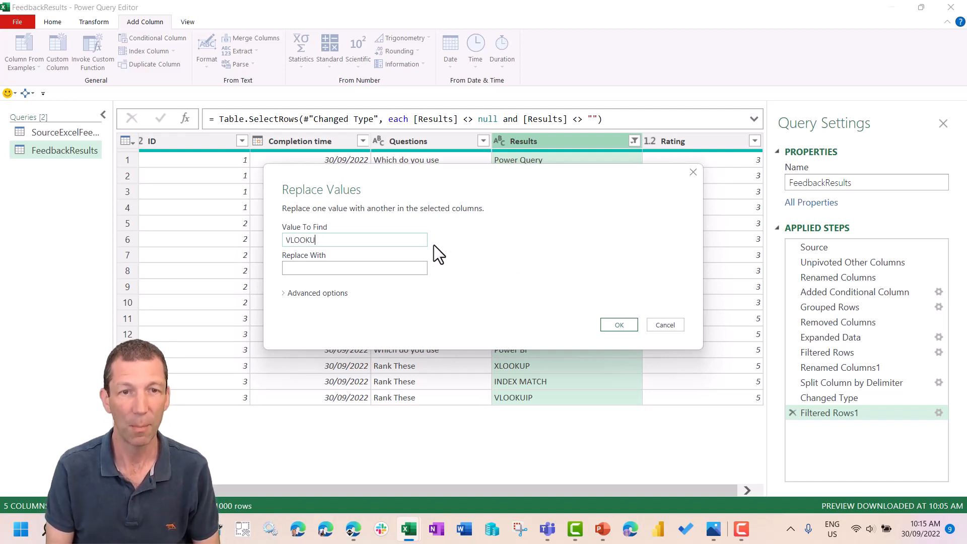
key("BackSpace")
type("IUP")
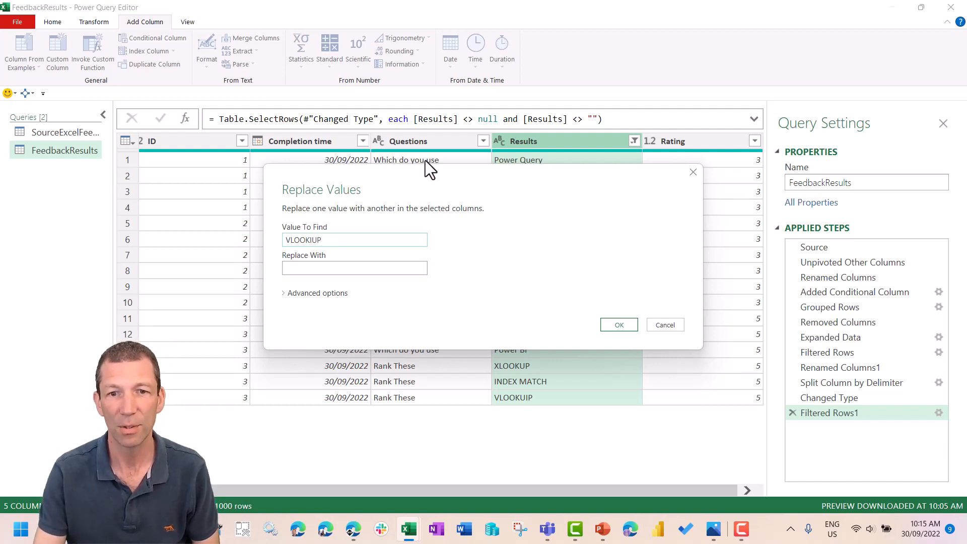
left_click(352, 239)
key("BackSpace")
key("BackSpace")
key("BackSpace")
type("U")
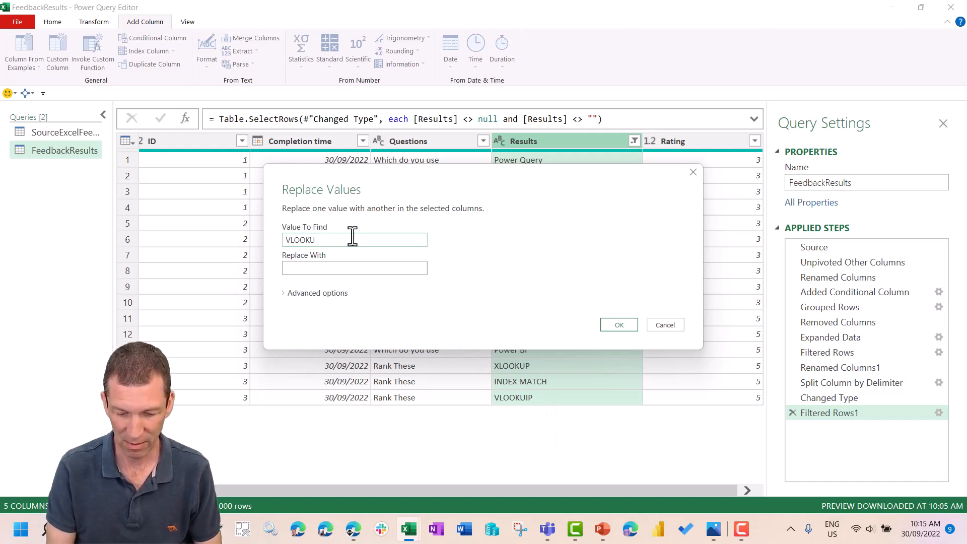
type("IP")
key("Tab")
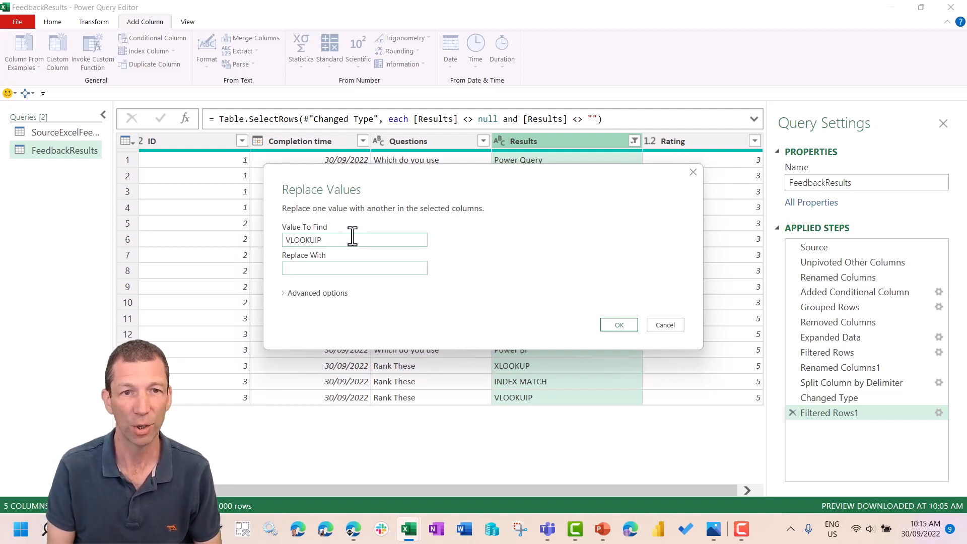
type("VOLLKUP")
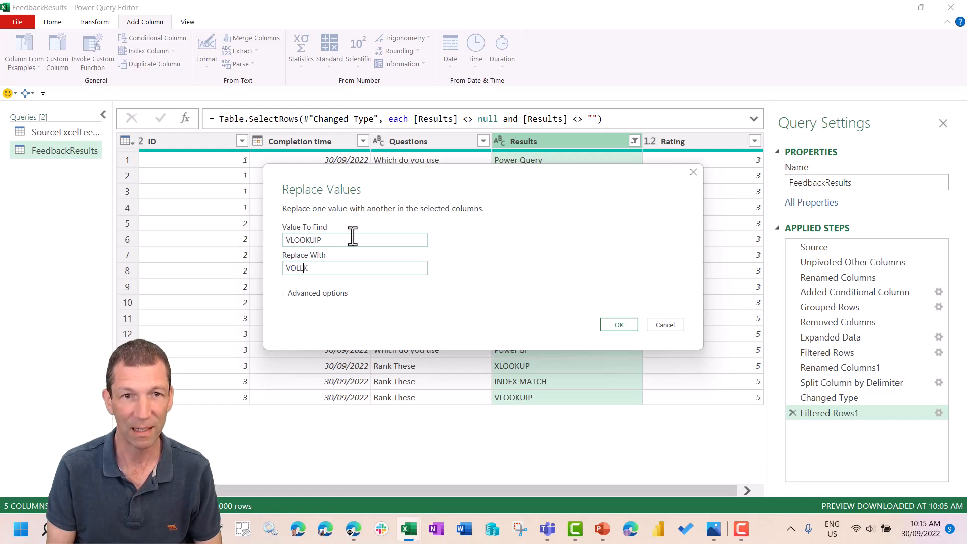
key("BackSpace")
key("BackSpace")
key("BackSpace")
key("BackSpace")
key("BackSpace")
key("BackSpace")
type("LOOKUP")
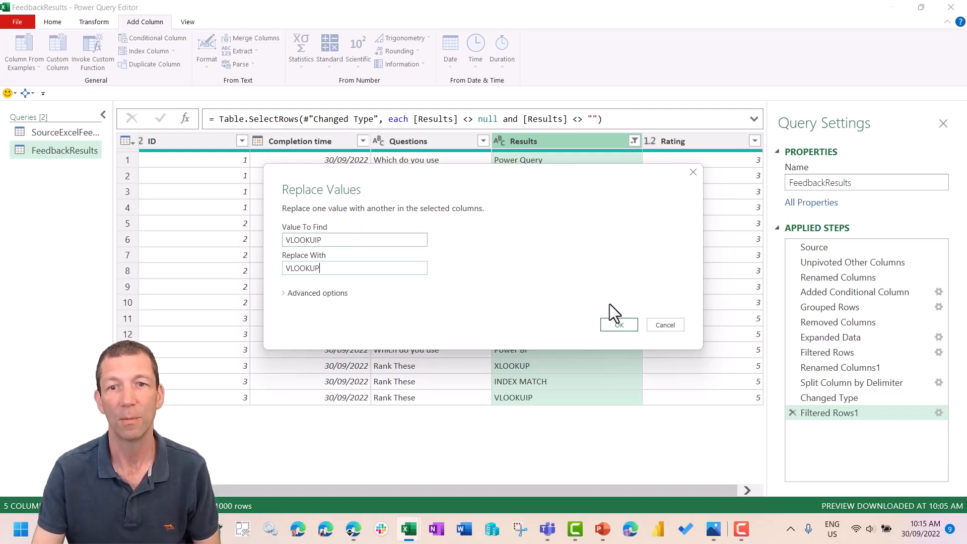
left_click(619, 327)
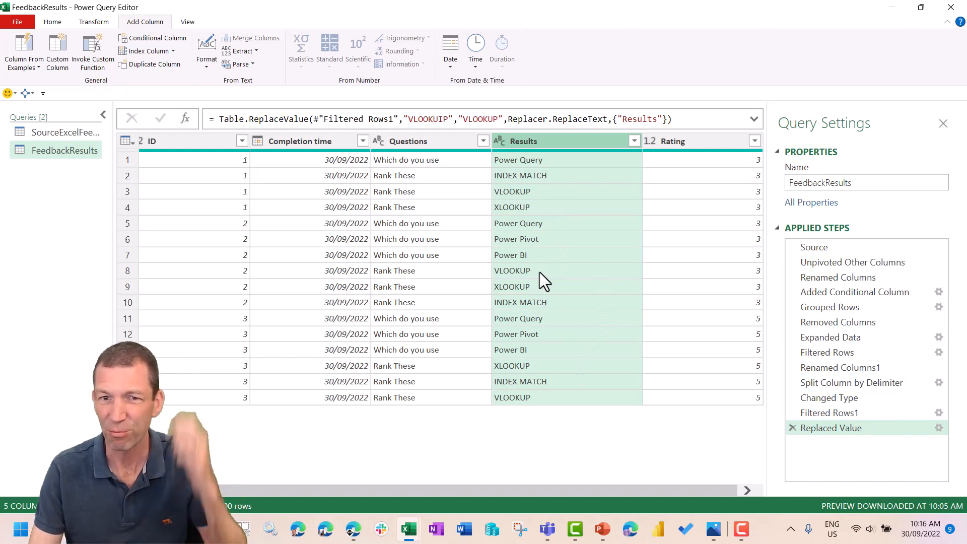
- Examine the order of the Rank These answers in the Results column for the first two respondents
left_click(521, 273)
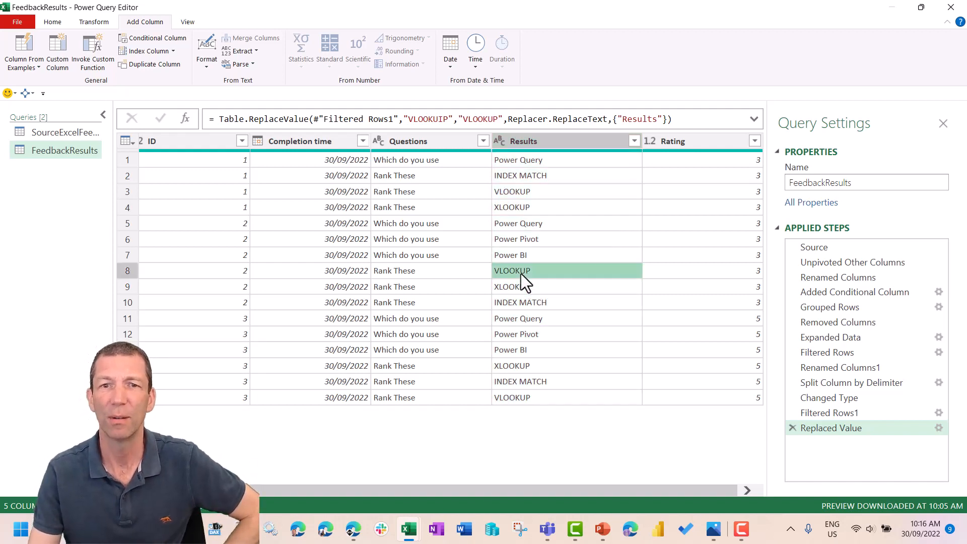
left_click(528, 176)
left_click(534, 191)
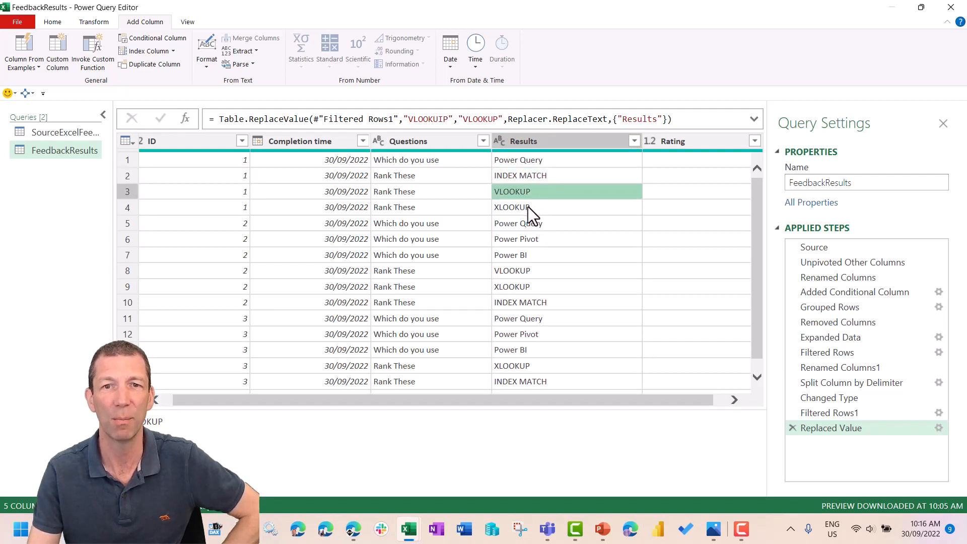
left_click(528, 207)
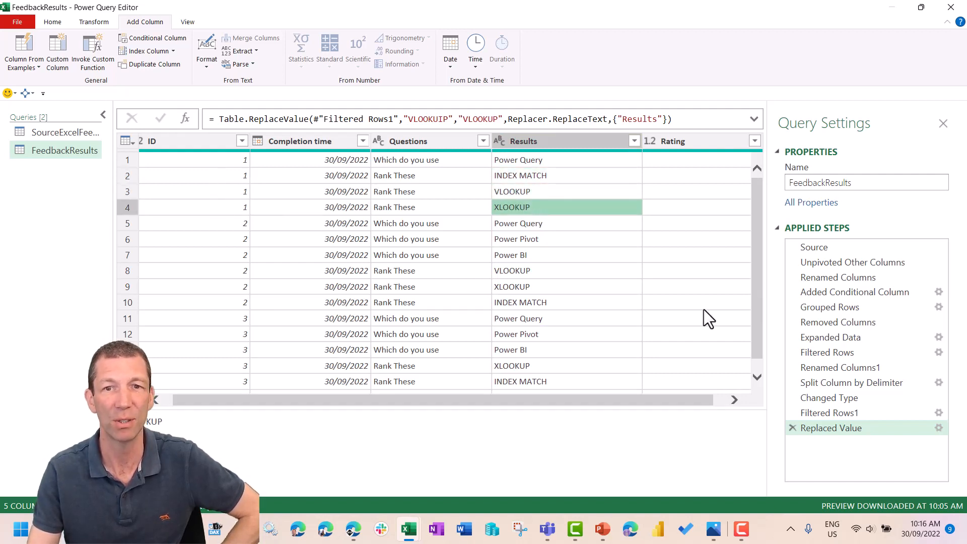
left_click(526, 269)
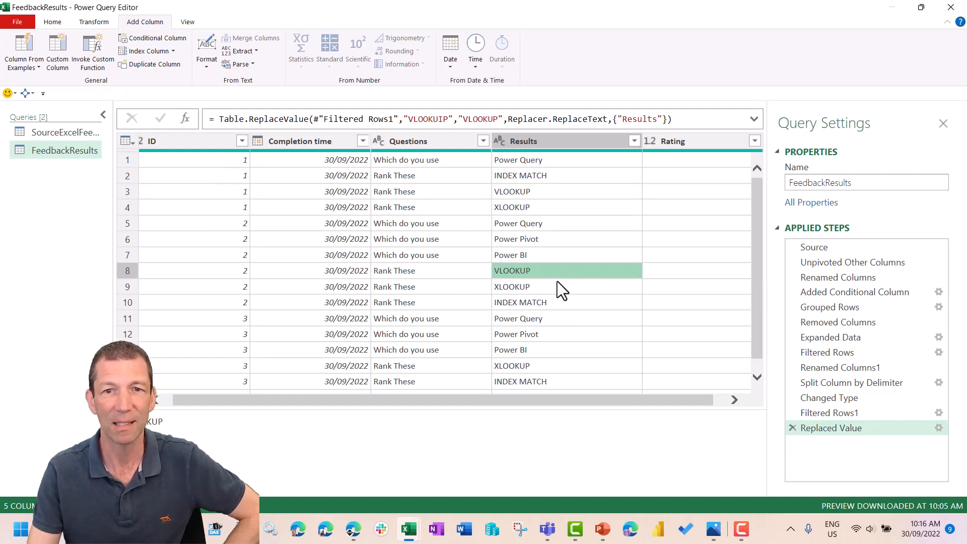
left_click(536, 285)
left_click(536, 302)
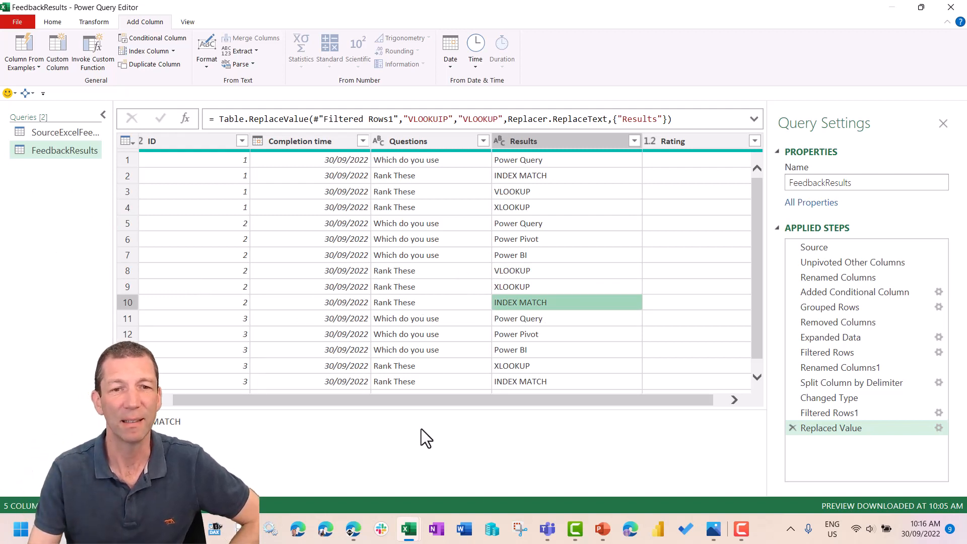
- Group the rows by ID and Questions, with an All Rows aggregation in a new column named Data
left_click_drag(431, 403, 400, 399)
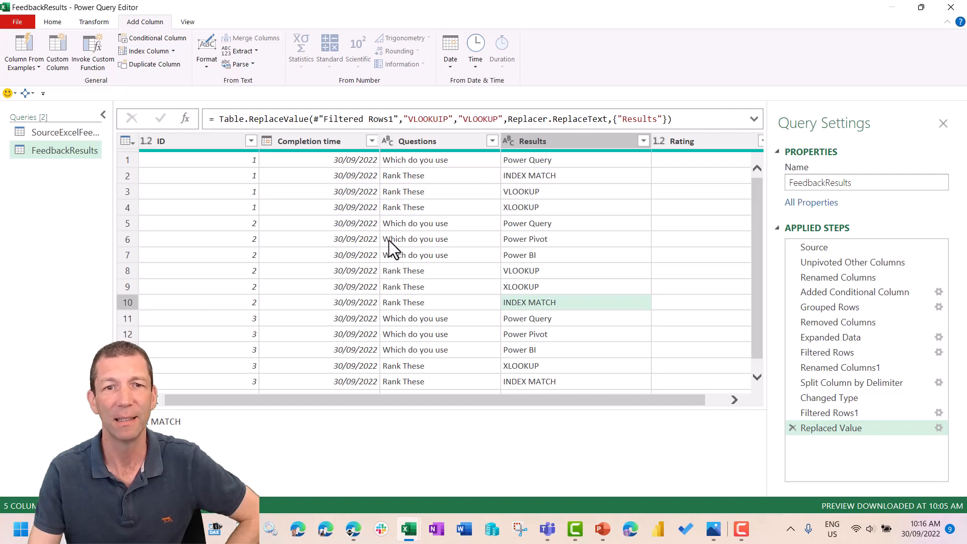
left_click(176, 137)
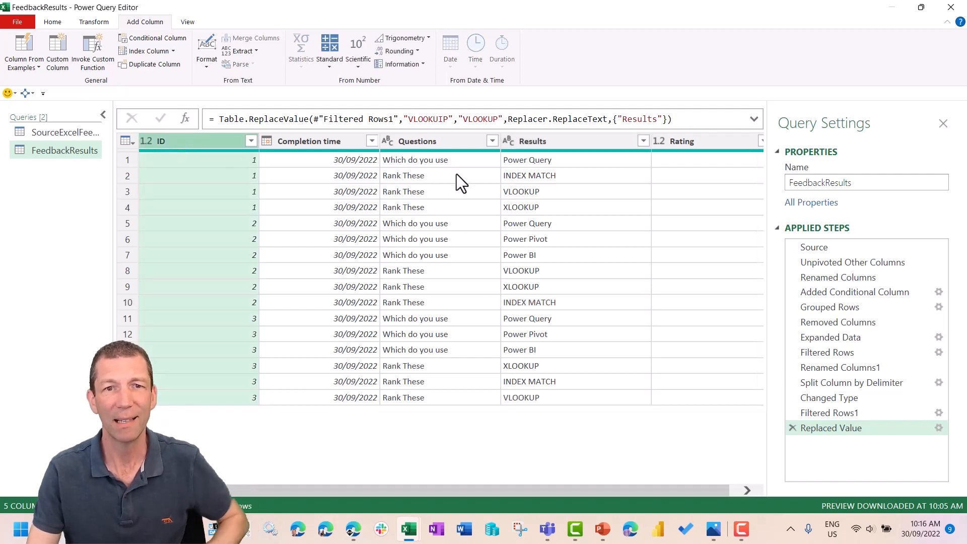
left_click(442, 142, "ctrl")
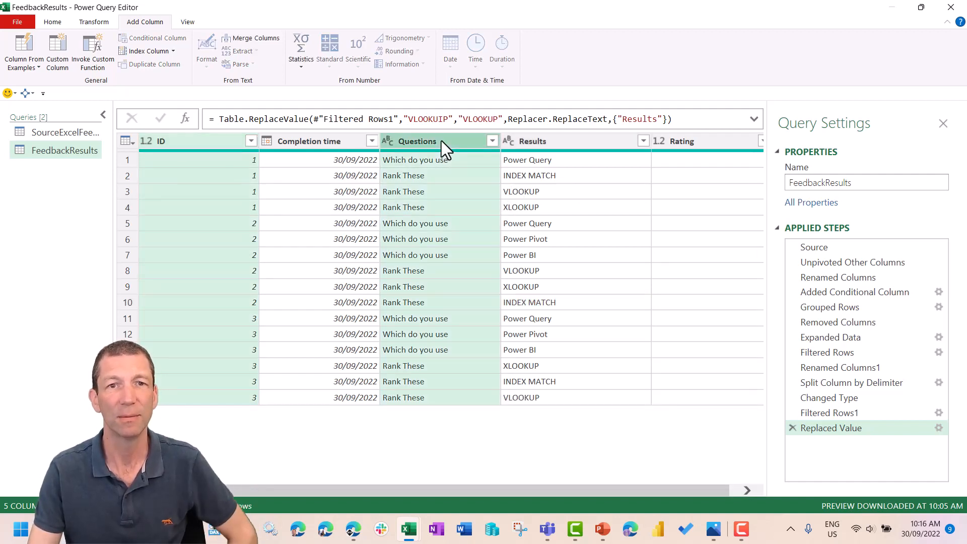
right_click(426, 141)
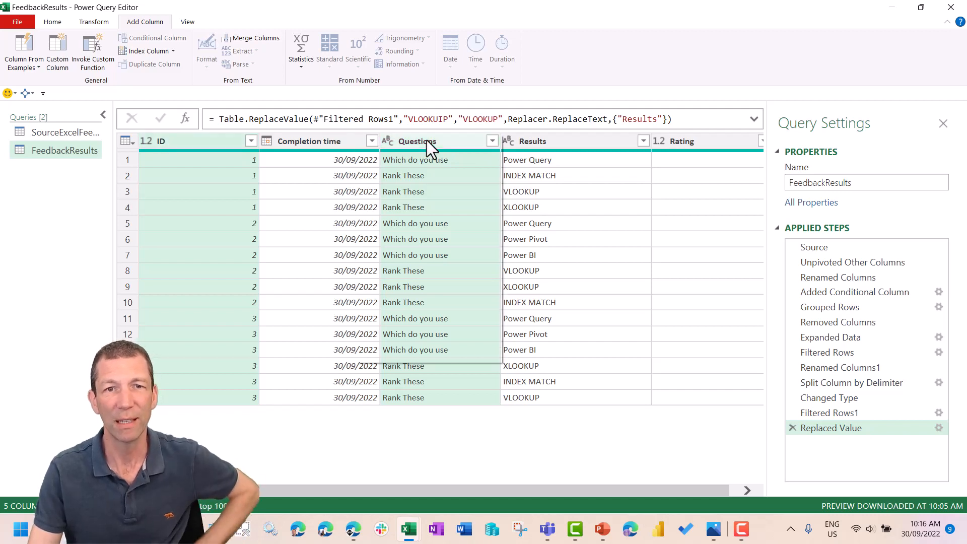
left_click(418, 299)
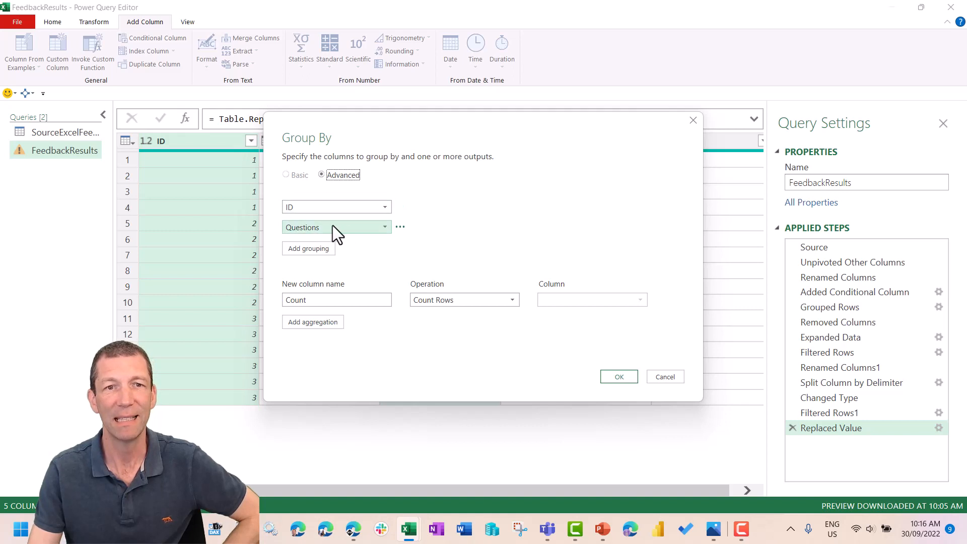
double_click(309, 299)
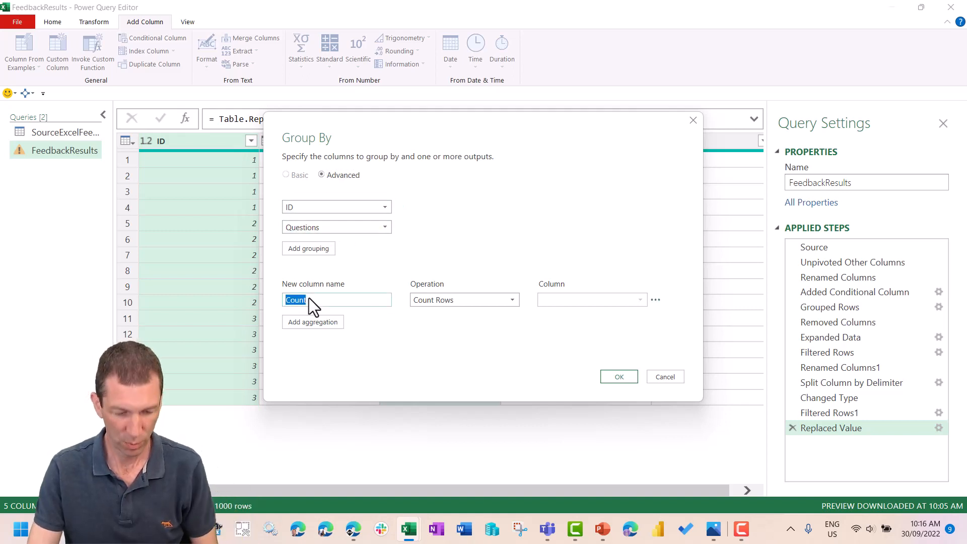
type("Data")
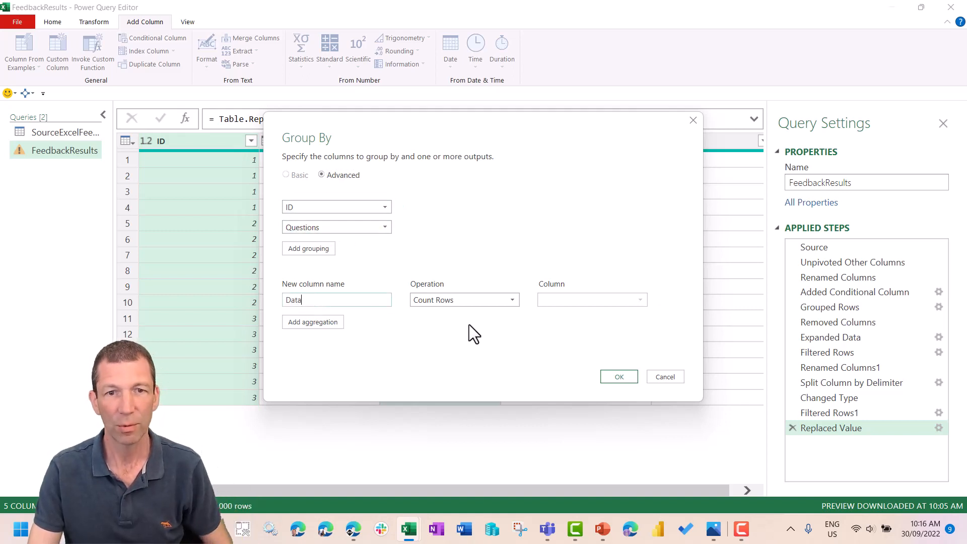
left_click(484, 297)
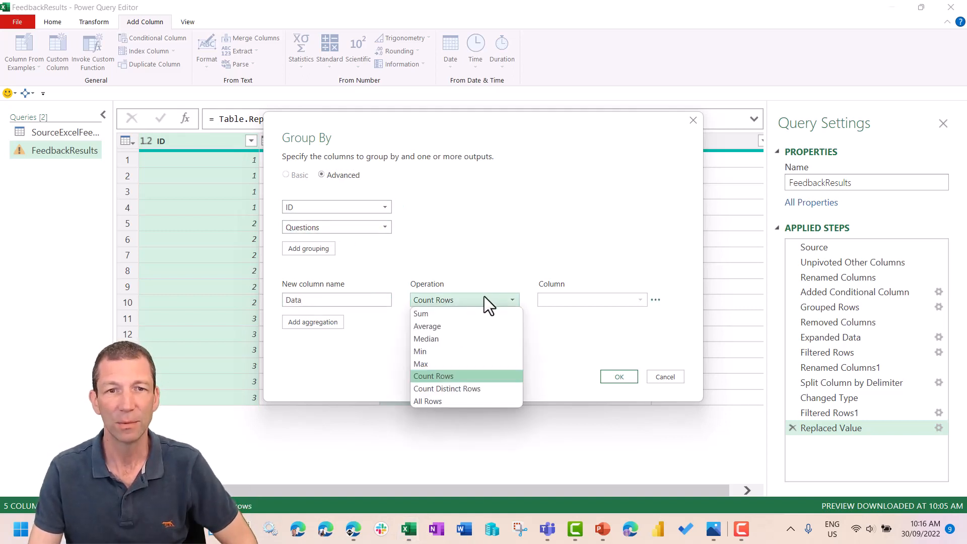
left_click(442, 401)
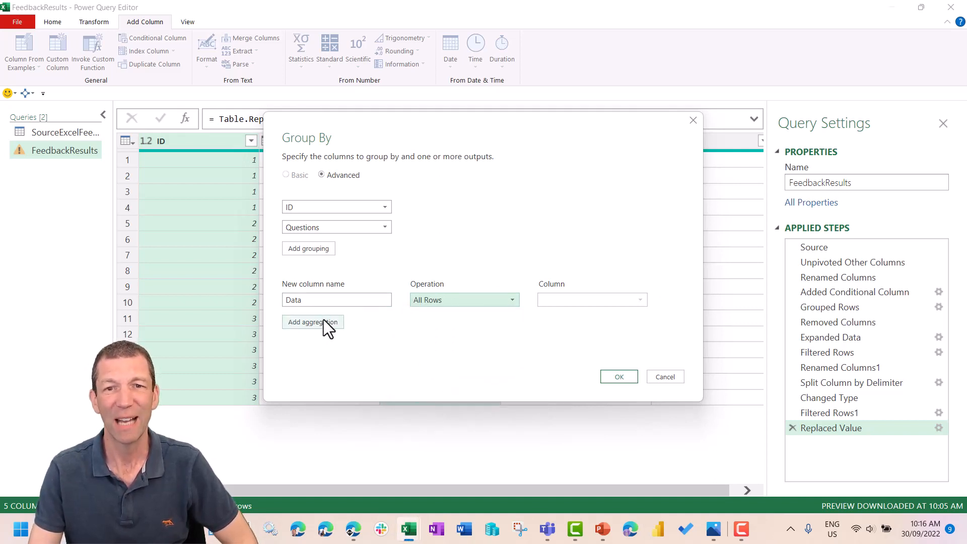
left_click(619, 377)
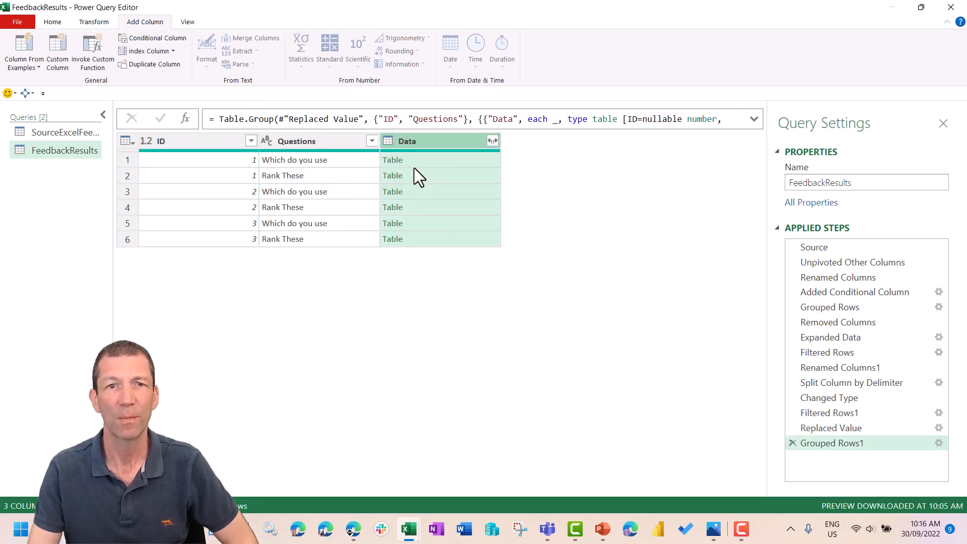
- Examine the nested tables in the Data column for several respondents and both question types, including the last row
left_click(324, 175)
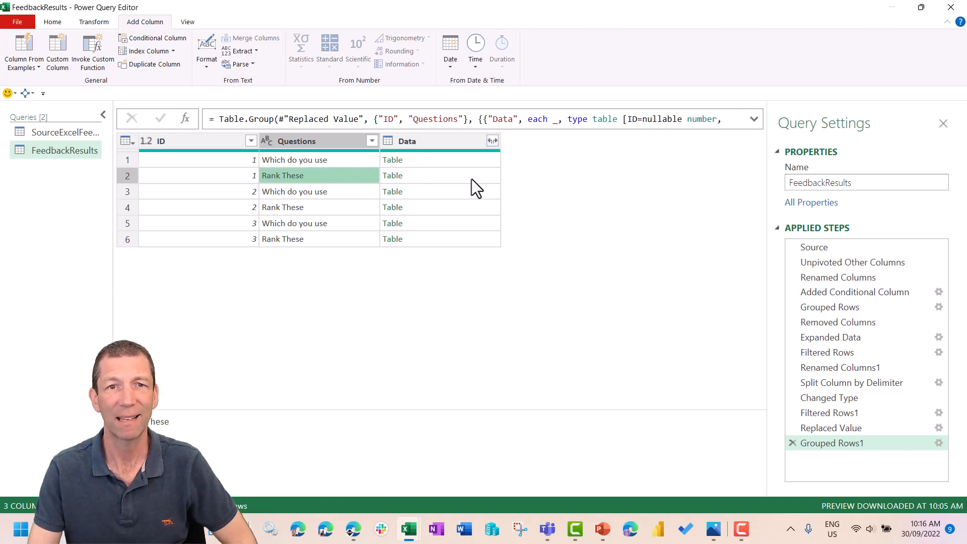
left_click(454, 176)
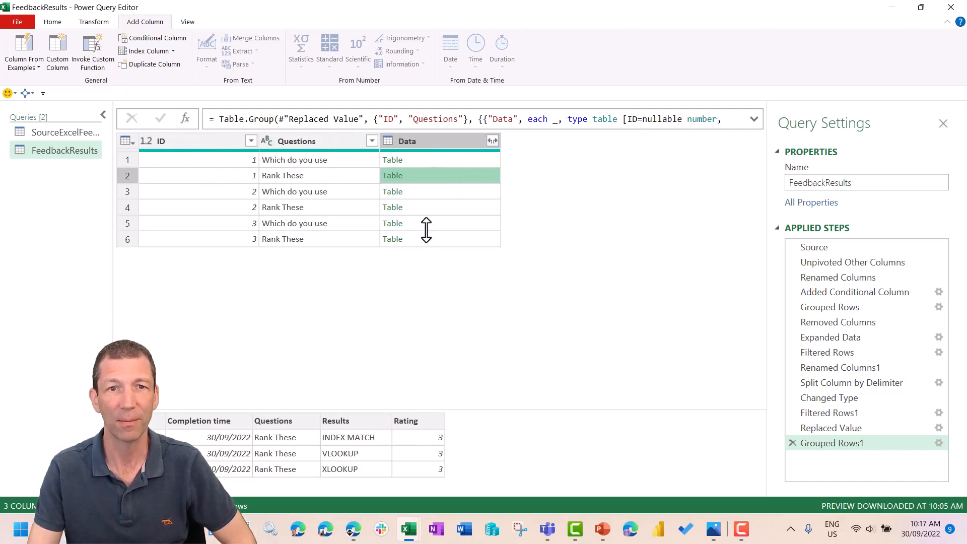
left_click(425, 158)
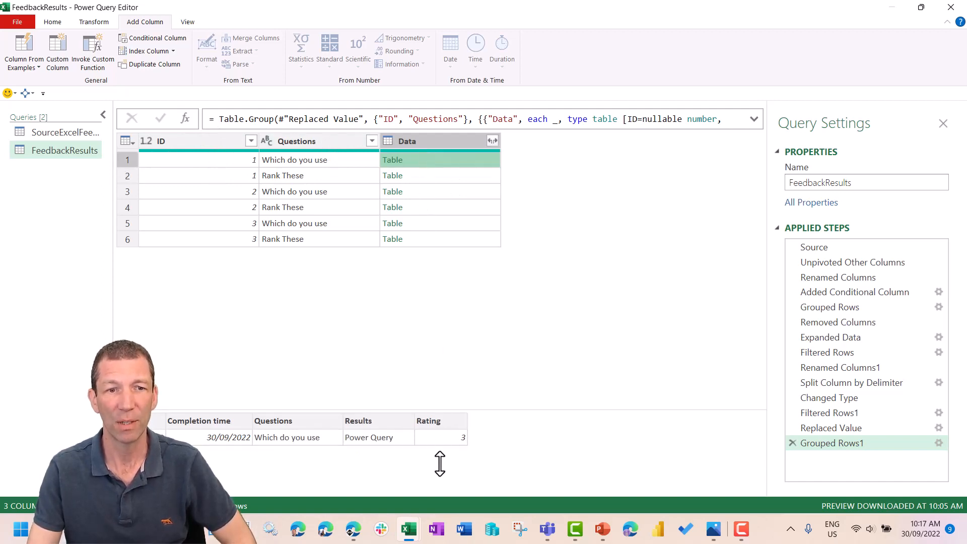
left_click(434, 193)
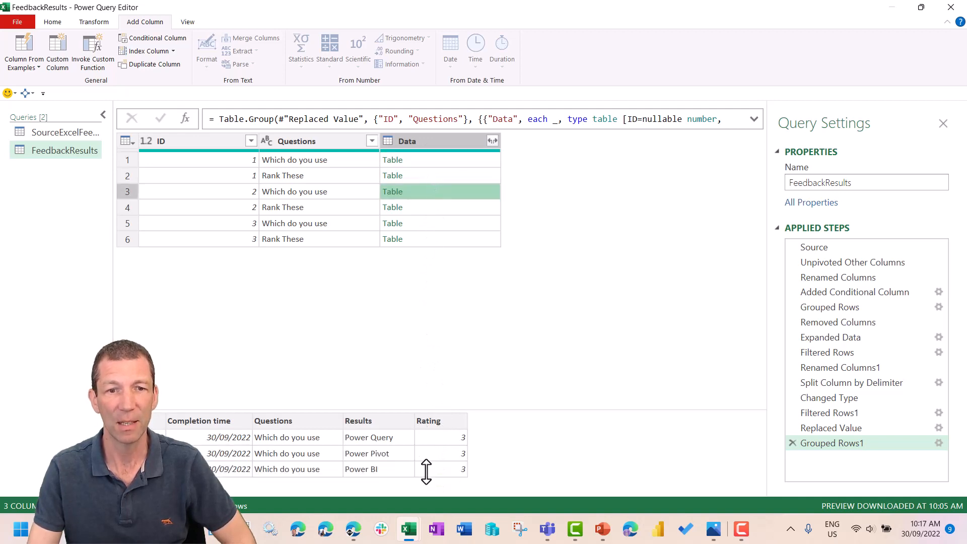
left_click(443, 179)
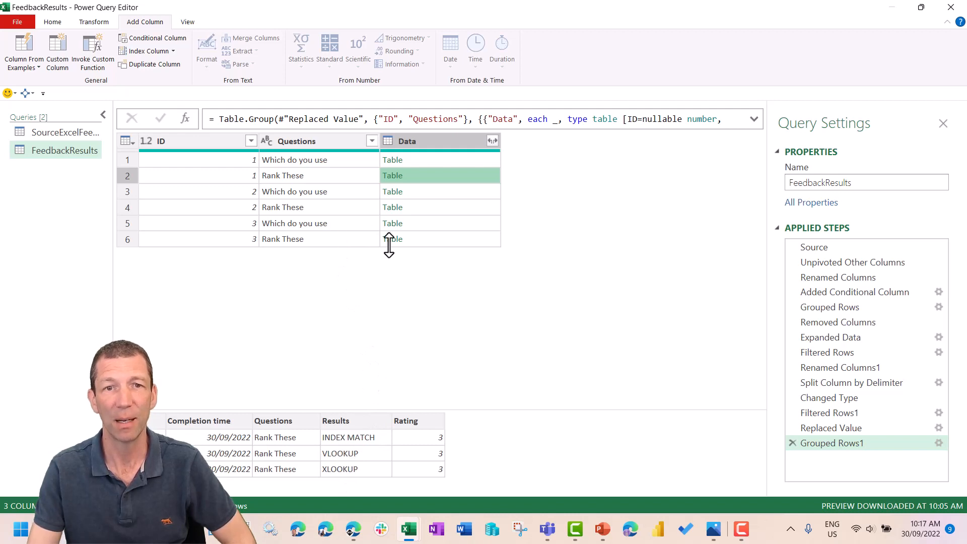
left_click(451, 239)
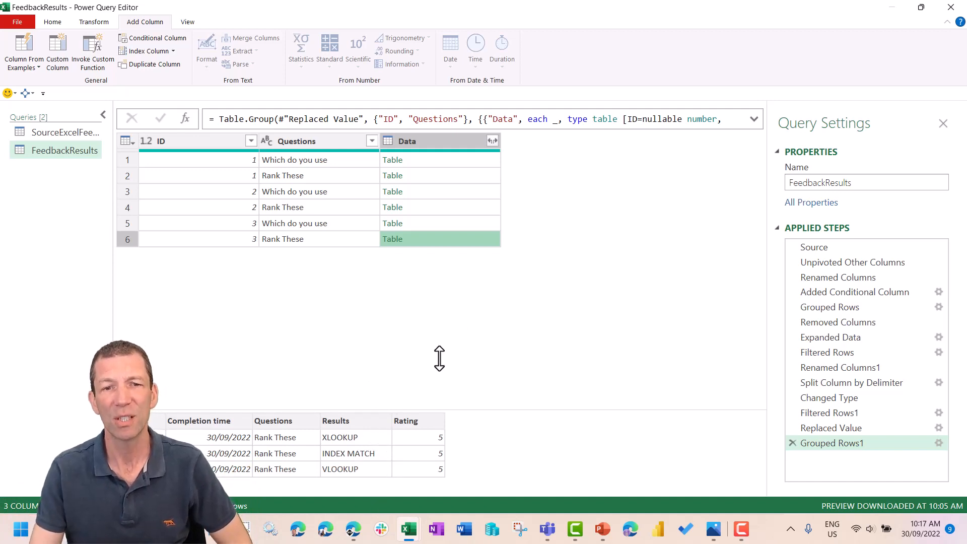
- Add an index column starting from 1 and change its name to Rank in the step's formula
left_click(172, 51)
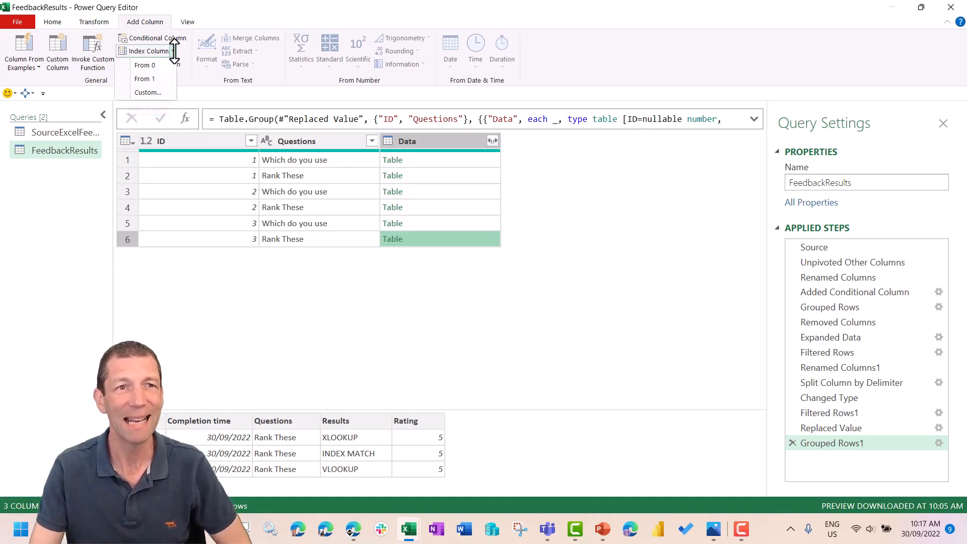
left_click(153, 78)
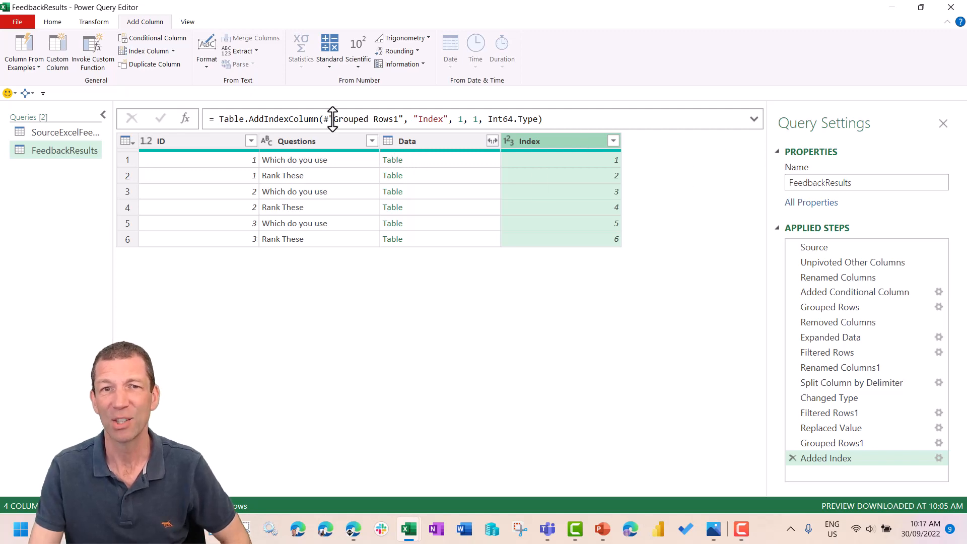
double_click(420, 121)
type("Rank")
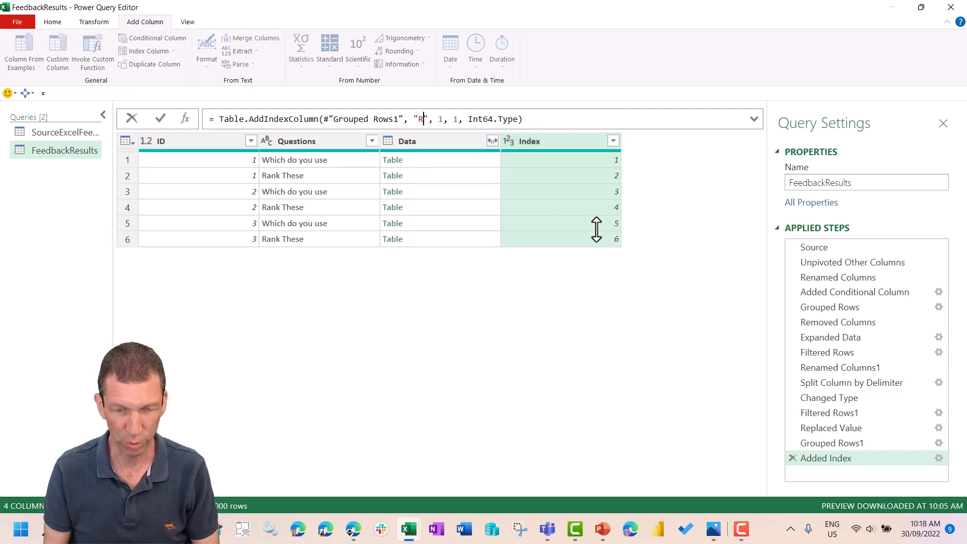
key("Return")
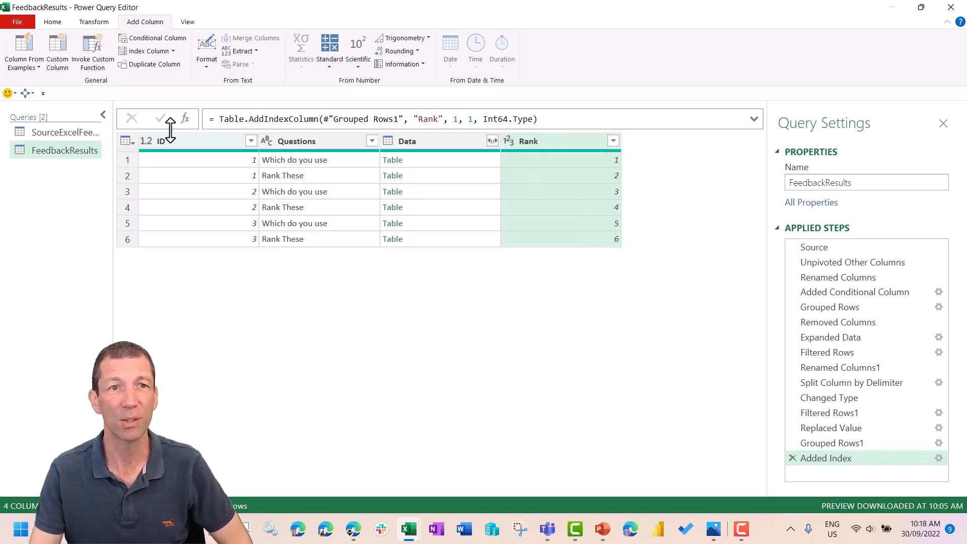
- Copy the Table.AddIndexColumn formula of the Rank column and delete the Added Index step
left_click_drag(217, 119, 380, 143)
key("ctrl+c")
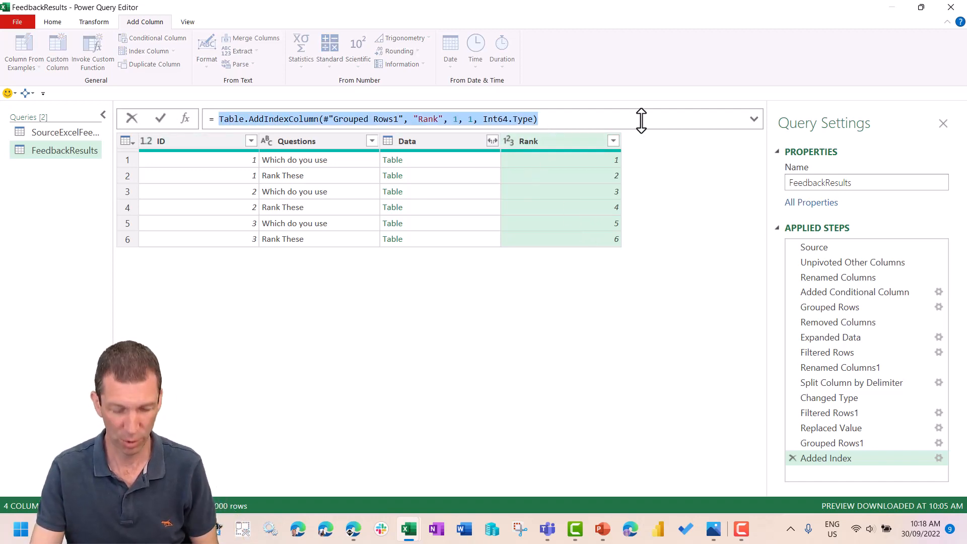
left_click(791, 458)
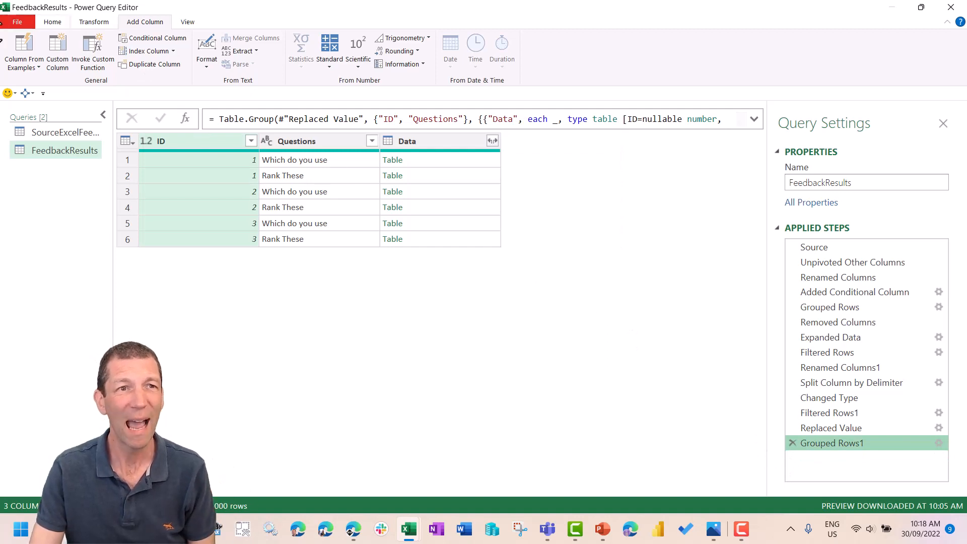
- Add a custom column that indexes each nested table, using the pasted formula adapted to Table.AddIndexColumn([Data], "Rank", 1, 1, Int64.Type)
left_click(54, 44)
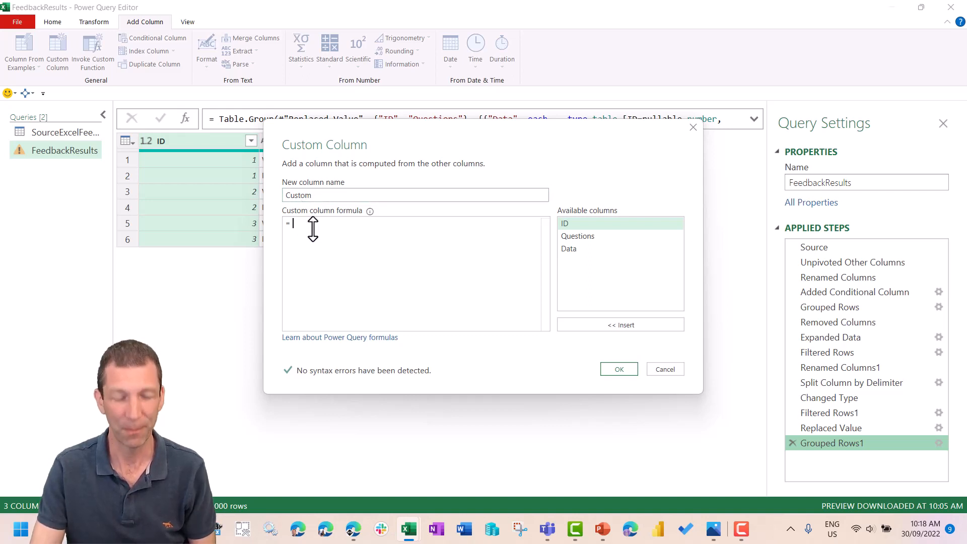
key("ctrl+v")
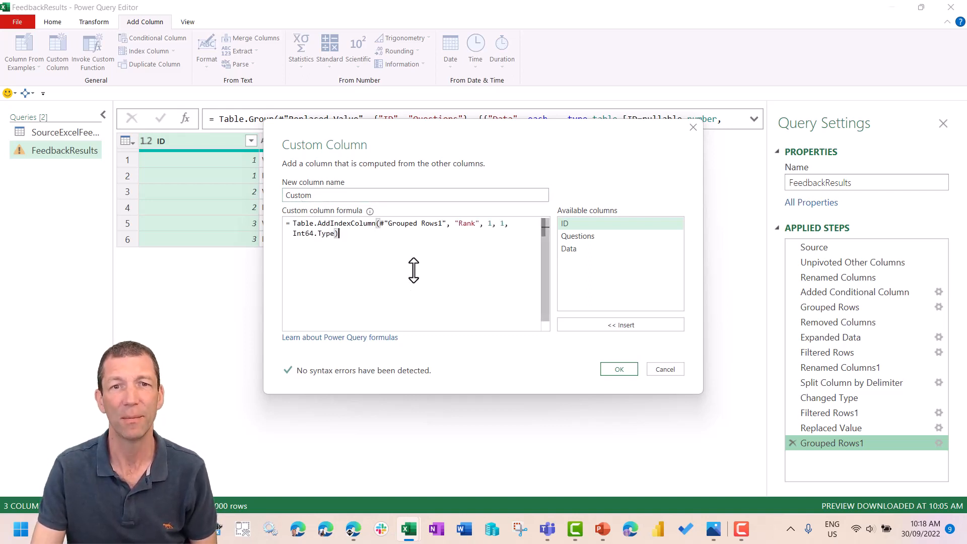
scroll(414, 271, "up", 2)
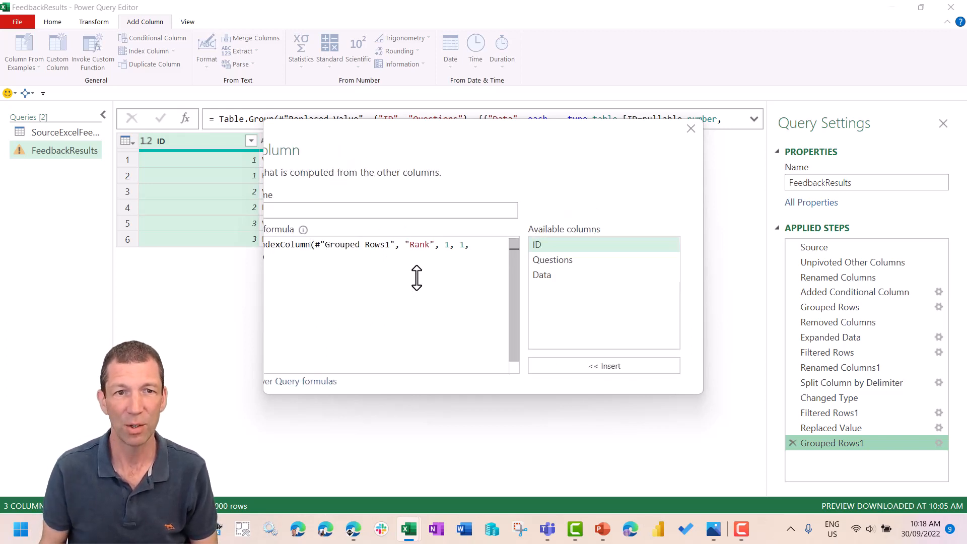
scroll(417, 278, "down", 2)
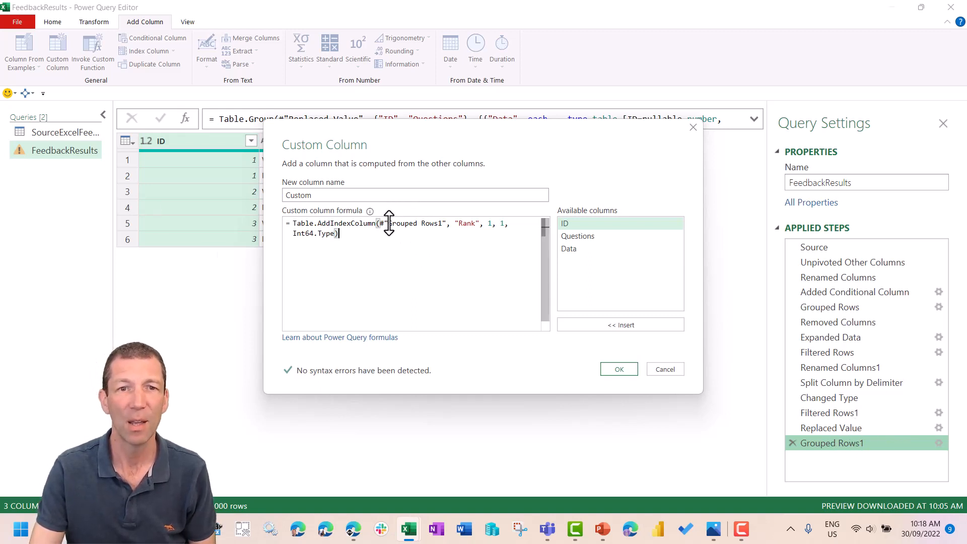
left_click_drag(395, 115, 384, 194)
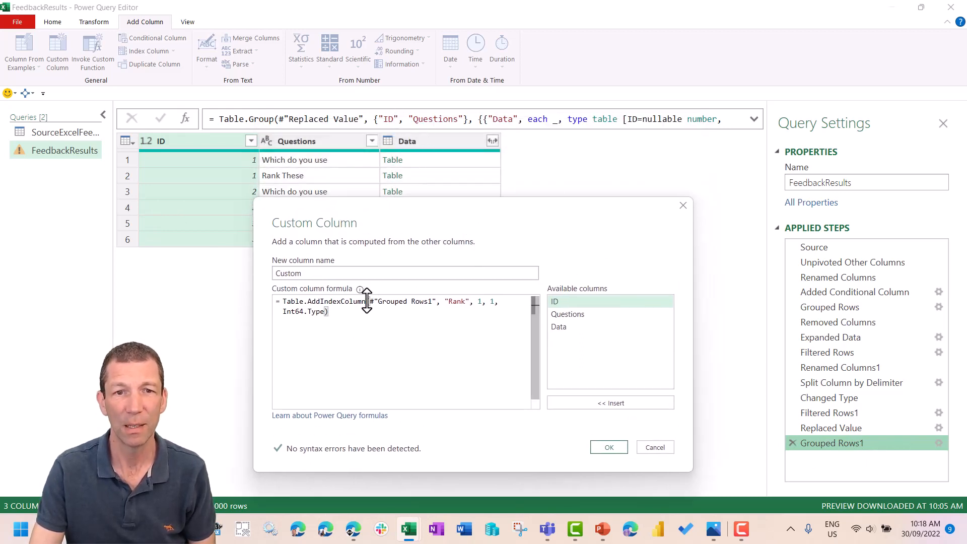
left_click_drag(371, 301, 432, 301)
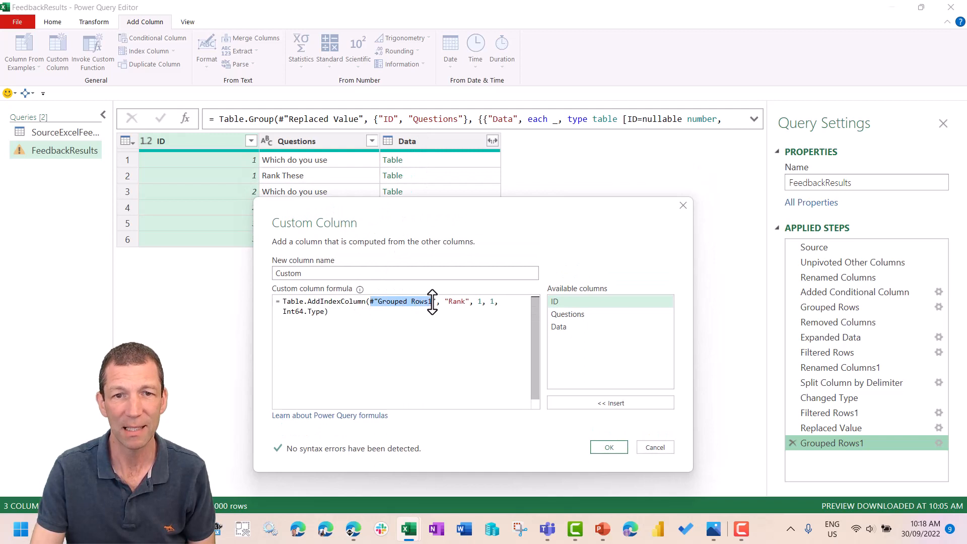
double_click(564, 326)
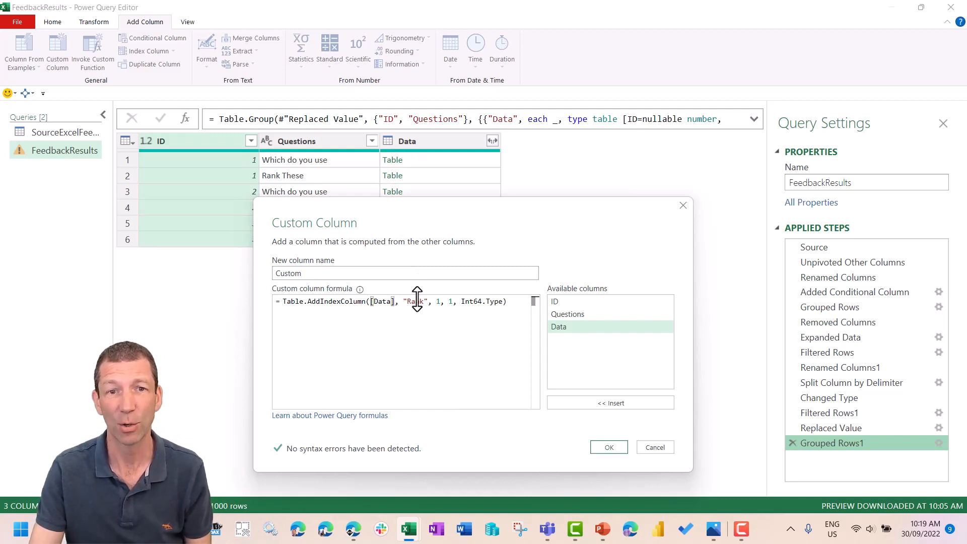
left_click(609, 447)
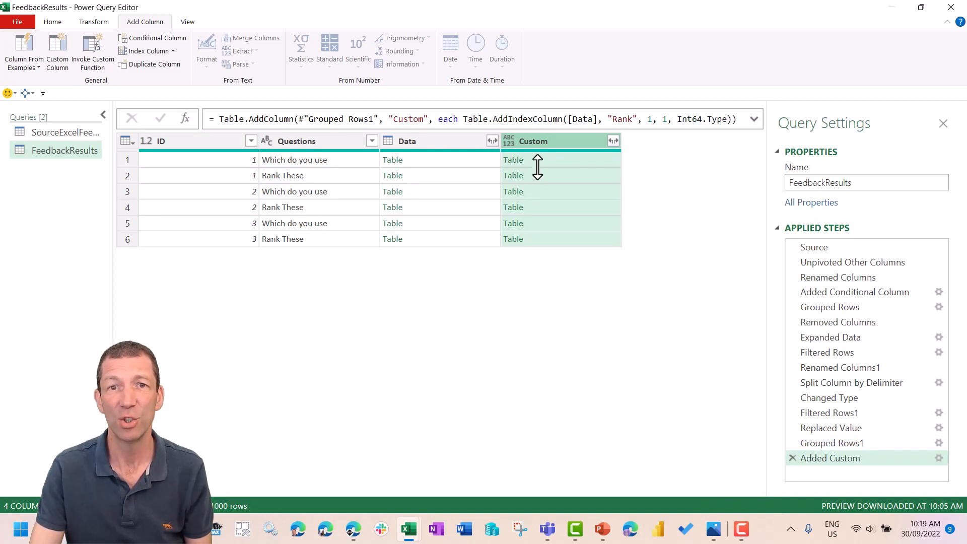
- Check the Rank numbering within the nested tables of the Custom column in rows 1, 2, 3 and 6
left_click(538, 160)
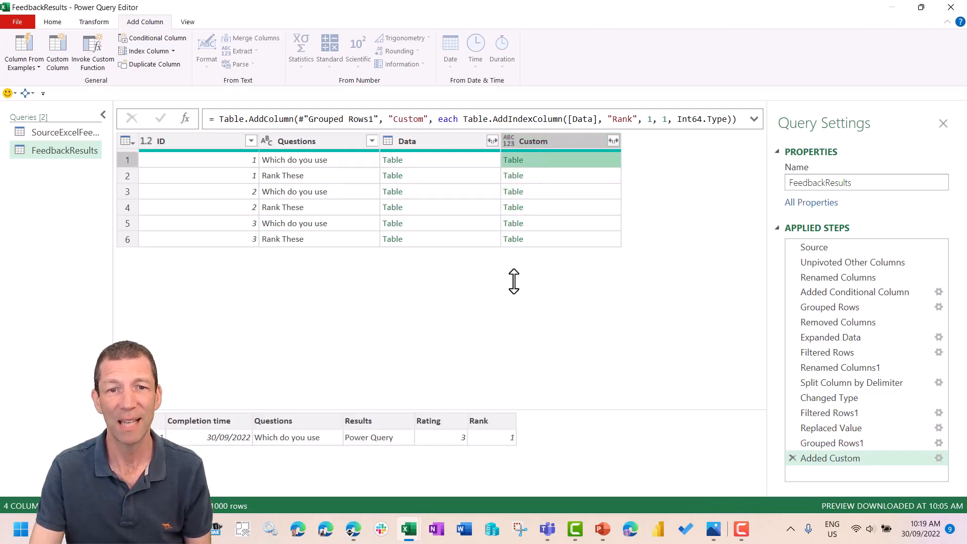
left_click(553, 175)
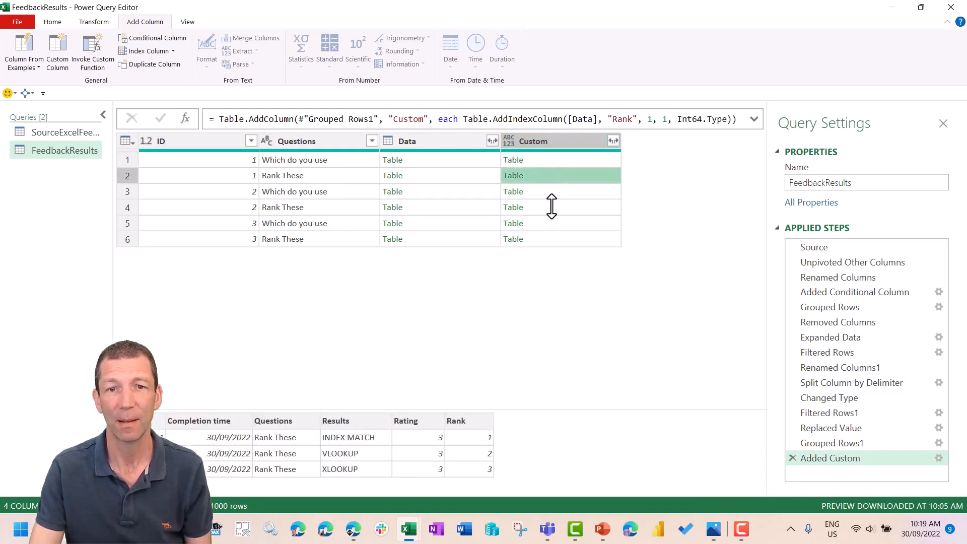
left_click(557, 191)
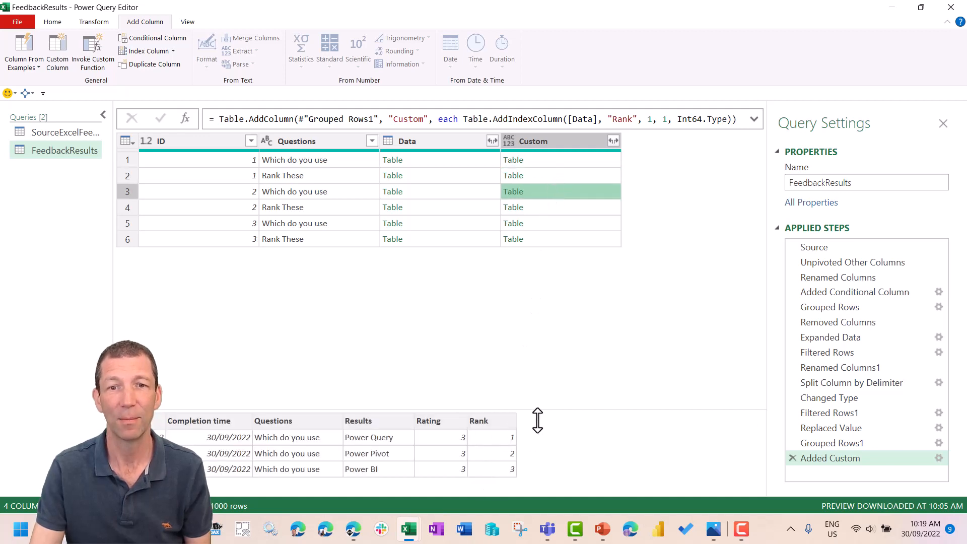
left_click(548, 237)
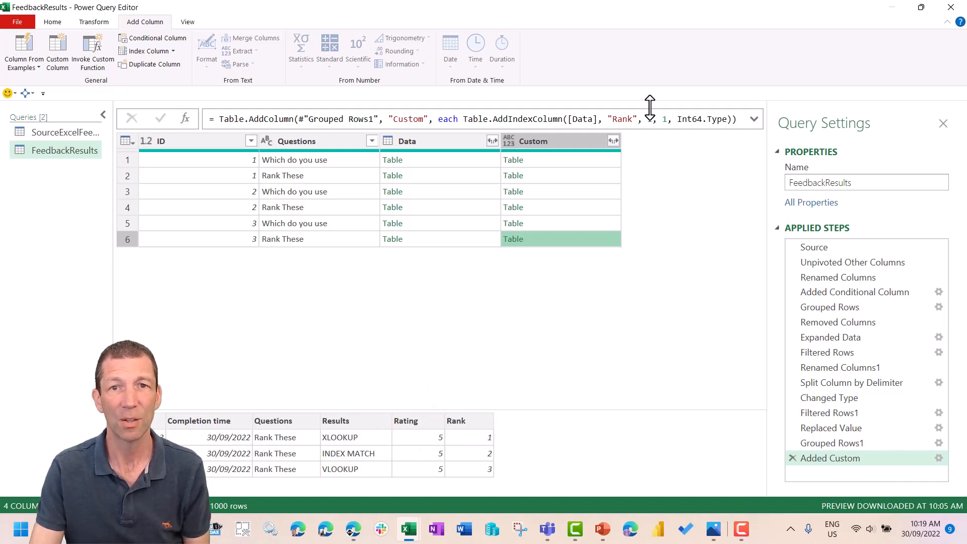
- Remove all columns other than Custom from the query
right_click(557, 141)
left_click(549, 174)
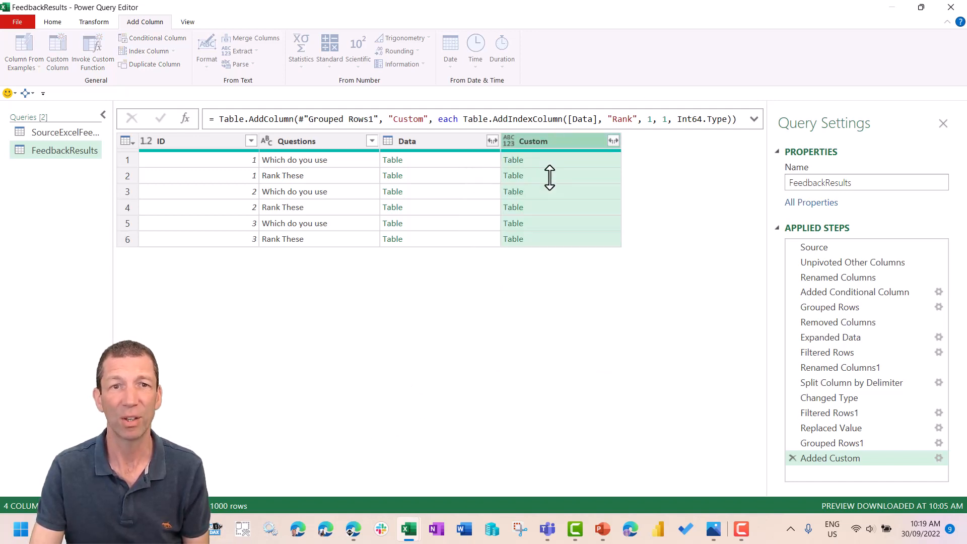
- Expand all columns of the nested tables in Custom without a name prefix, and check the Rank values of the "Which do you use" rows
left_click(251, 140)
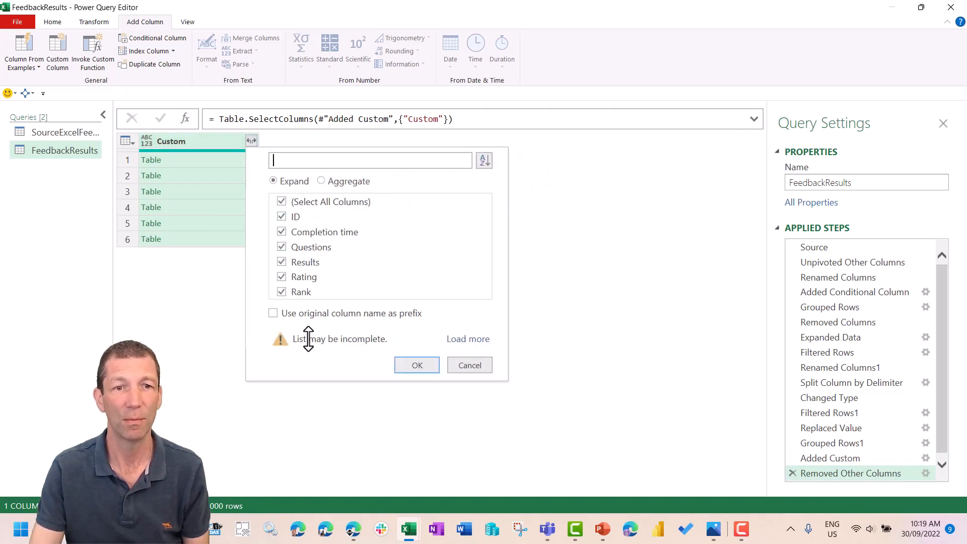
left_click(417, 364)
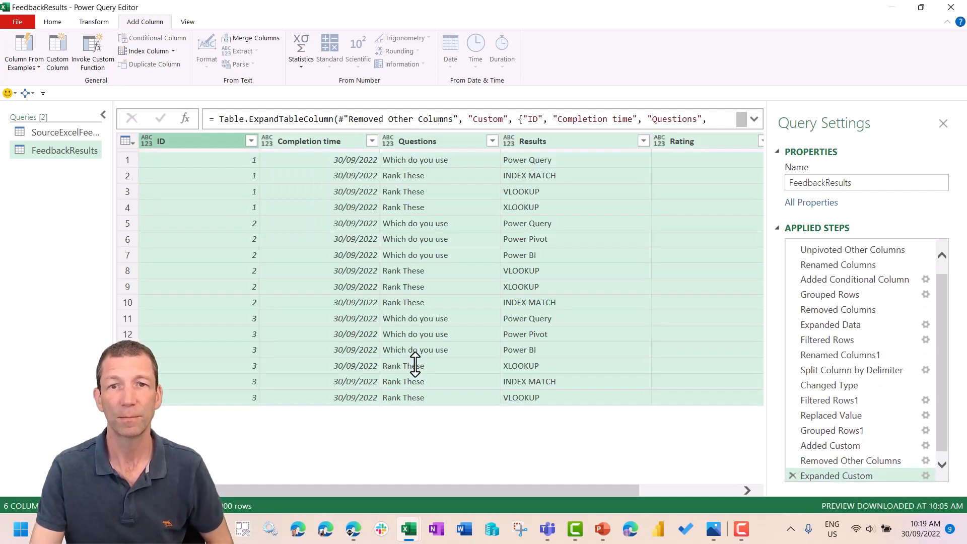
left_click_drag(451, 490, 618, 508)
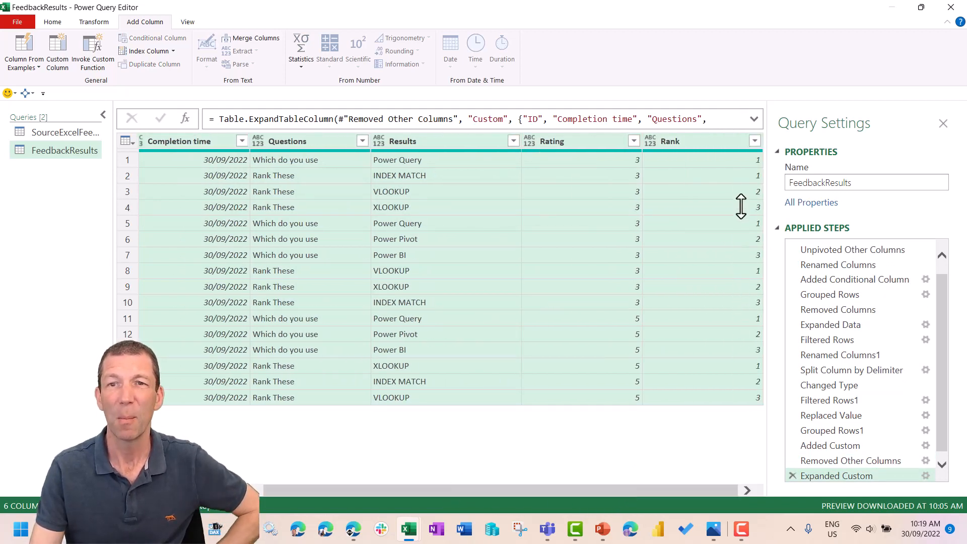
left_click(312, 161)
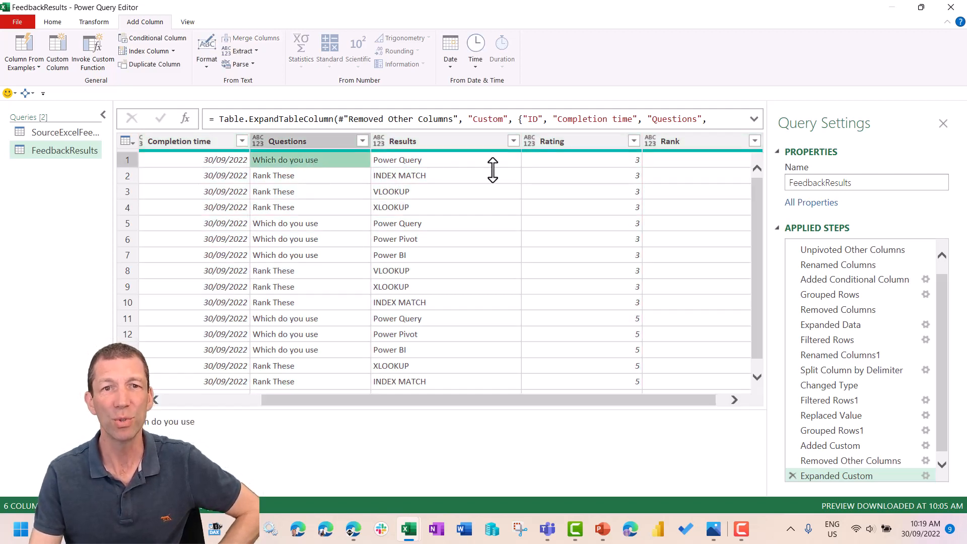
left_click(301, 224)
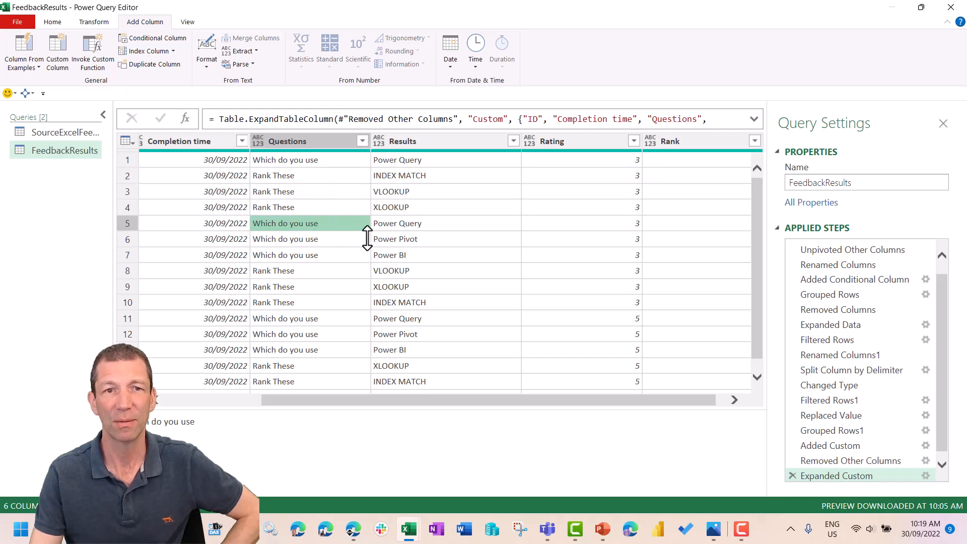
scroll(618, 397, "right", 1)
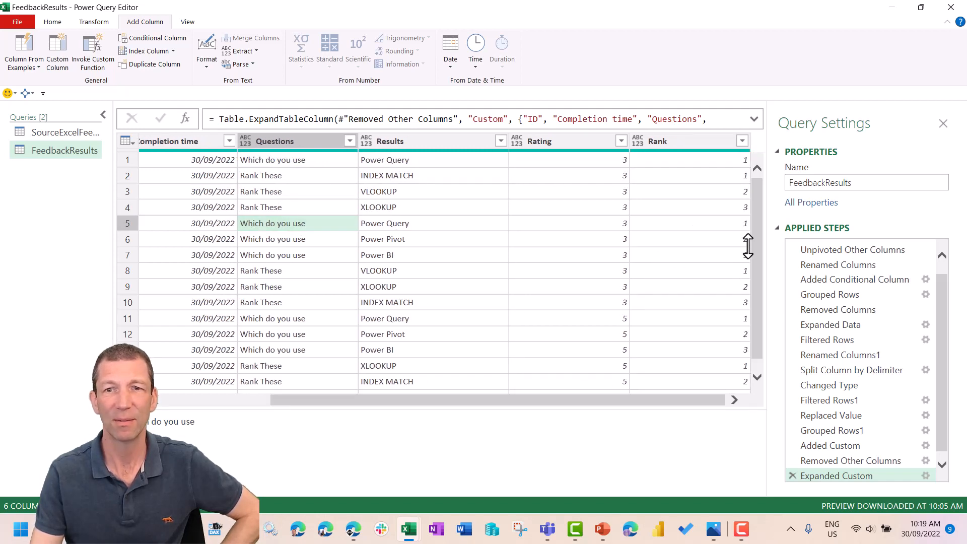
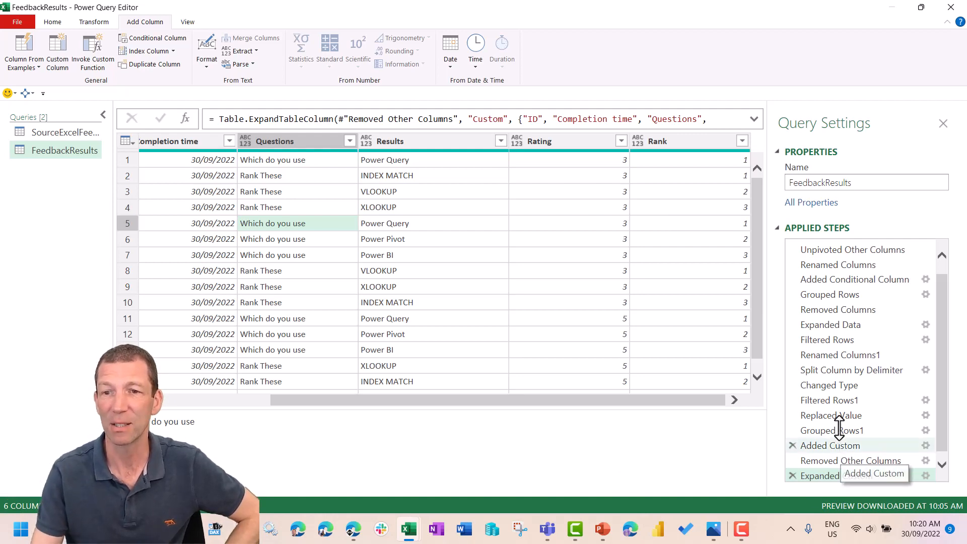
- In the Added Custom step's formula, insert the condition if [Question]="Rank These" then before Table.AddIndexColumn
left_click(833, 445)
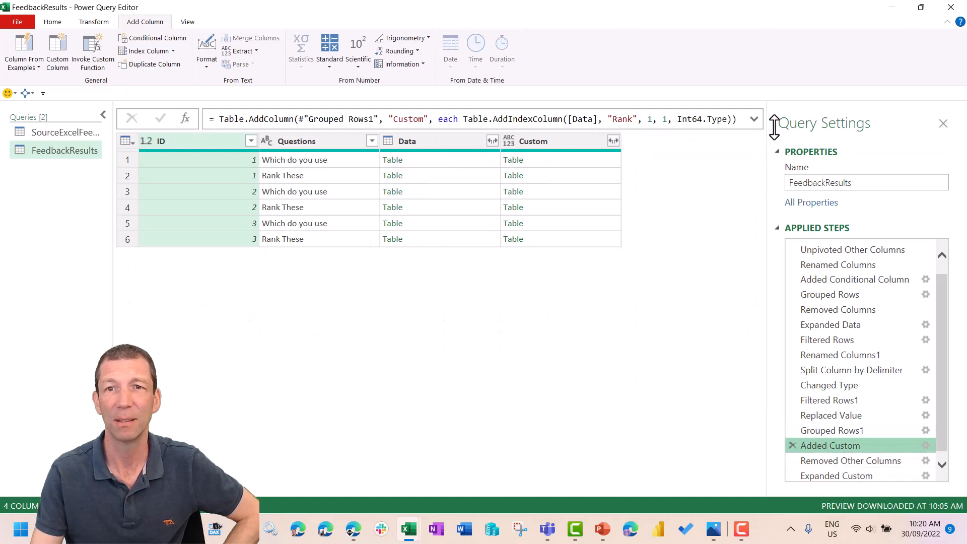
left_click(753, 119)
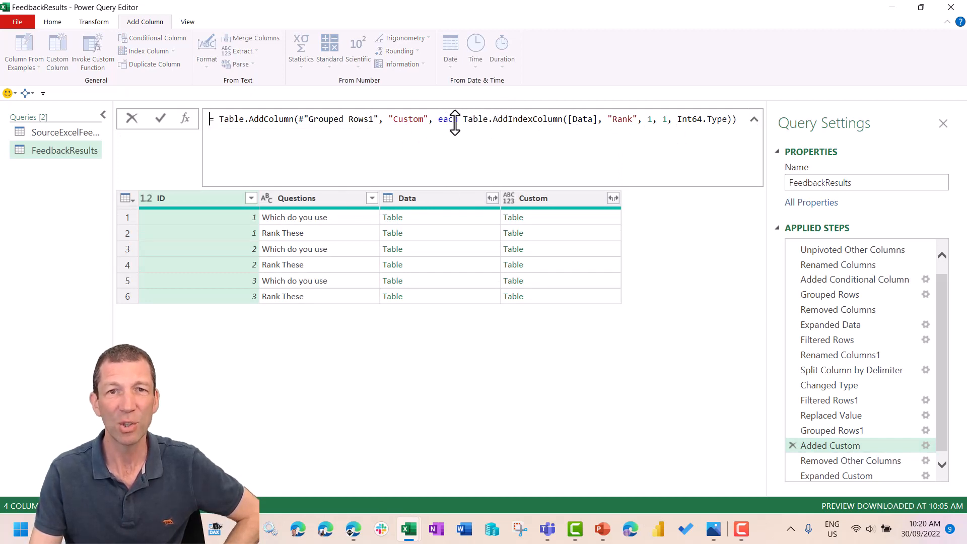
type("if")
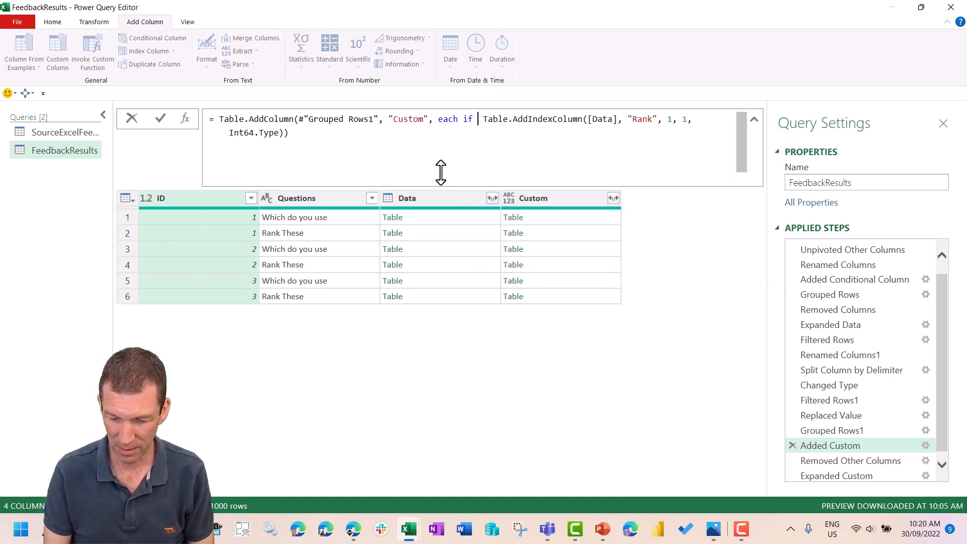
type("[Quest")
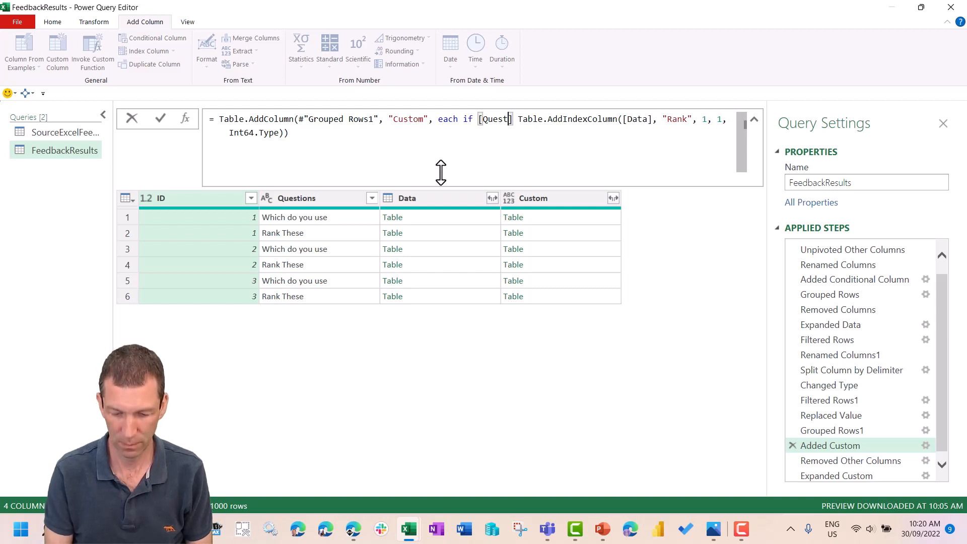
type("ion]")
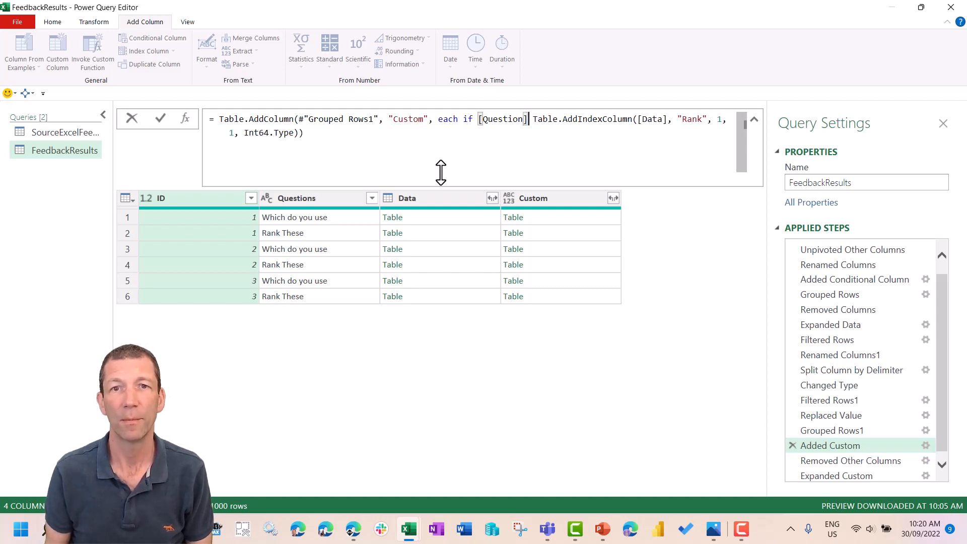
type("=")
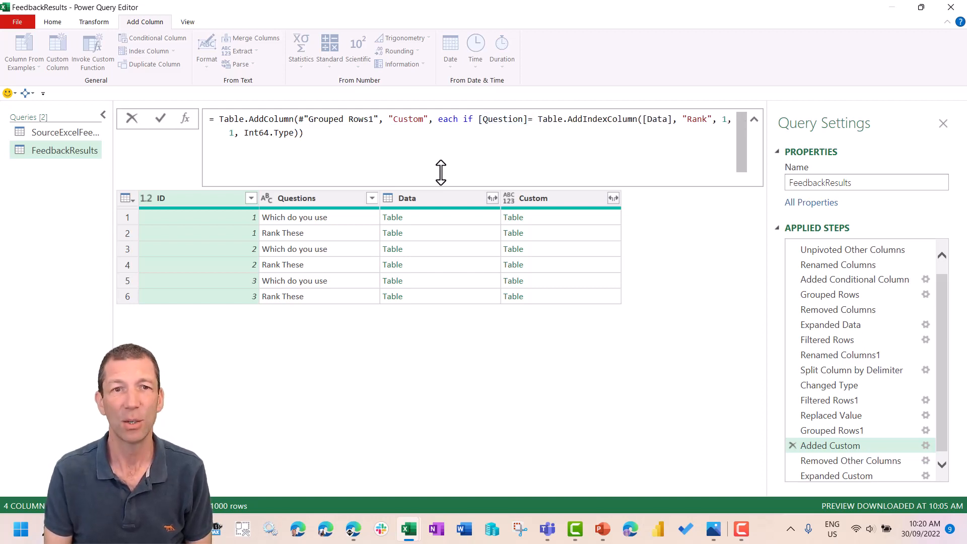
type("\"Rank These\"")
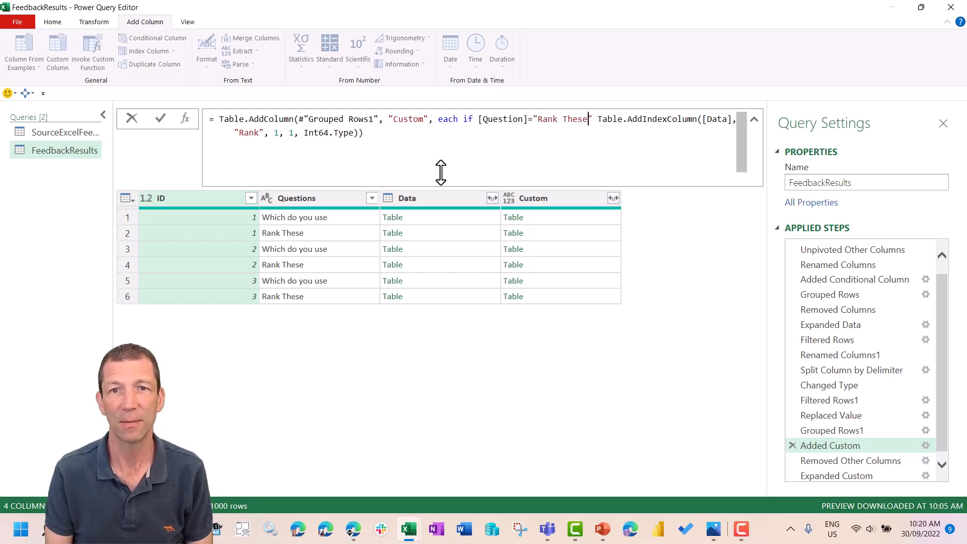
type(" then")
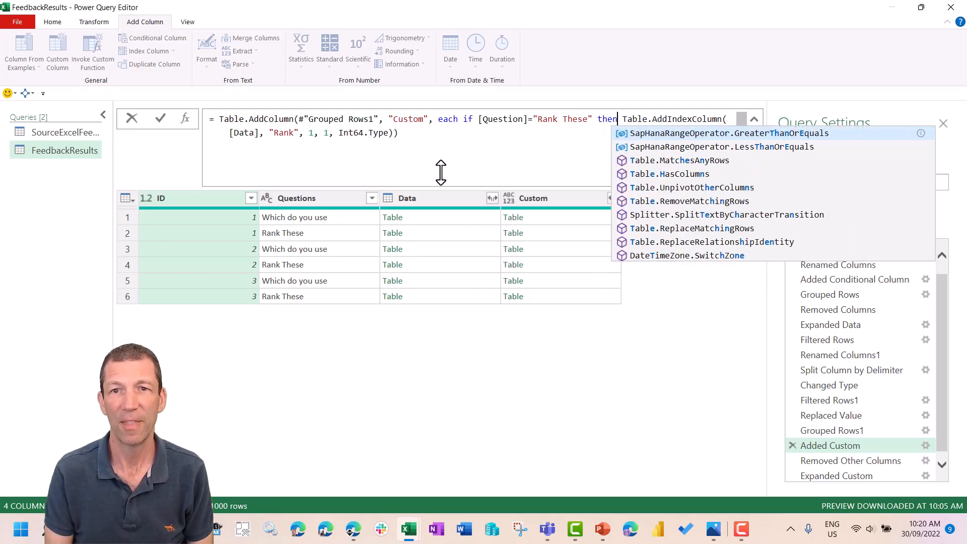
left_click(468, 153)
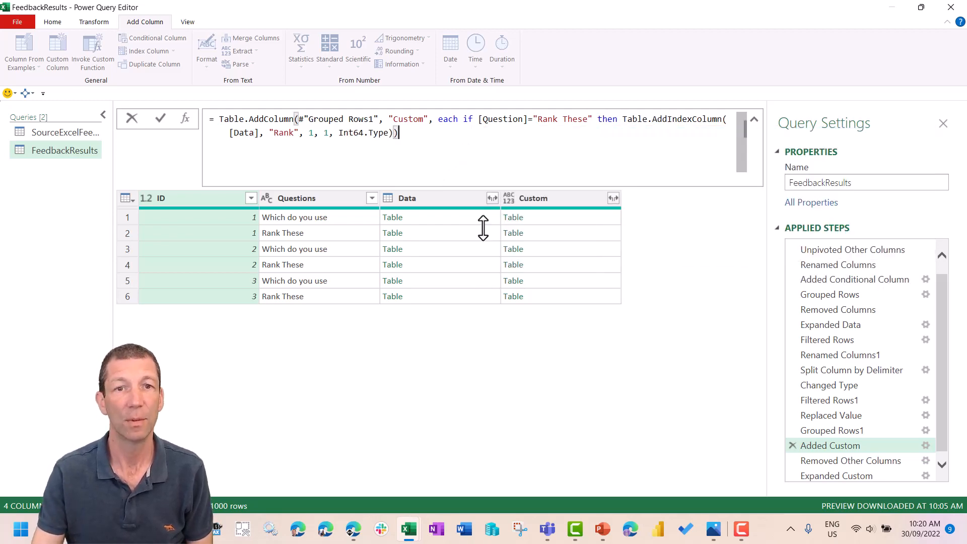
- Complete the conditional formula with else [Data] before the final closing bracket and commit it
type("e")
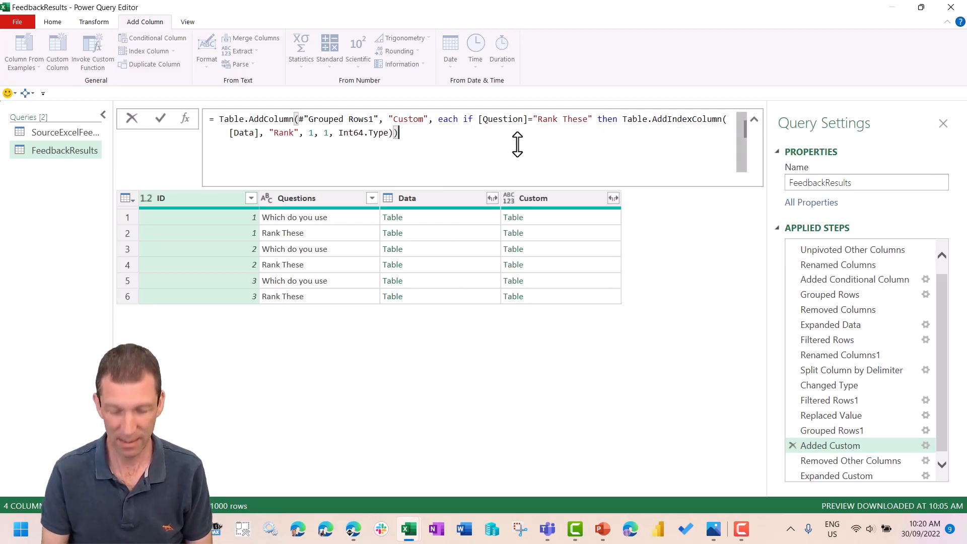
type("lse")
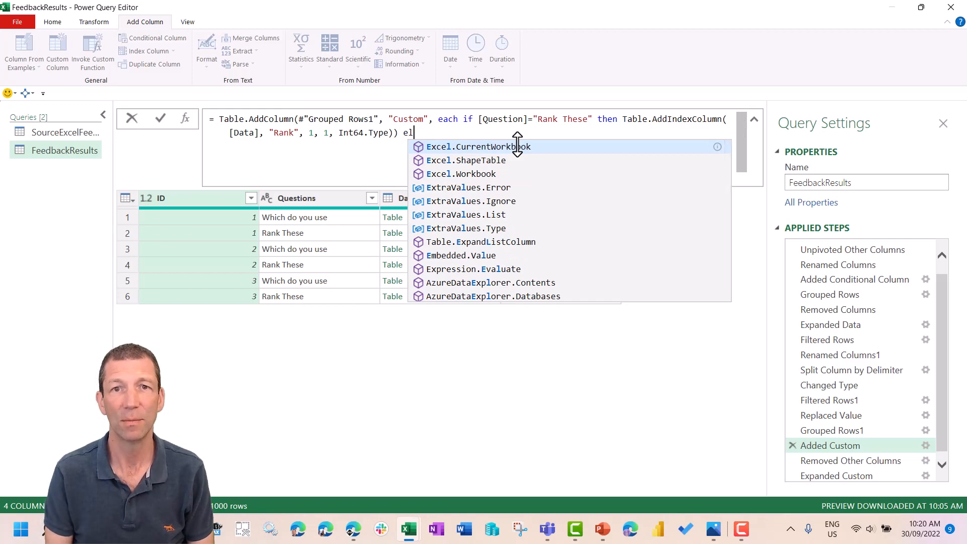
key("BackSpace")
key("BackSpace")
key("BackSpace")
key("BackSpace")
key("BackSpace")
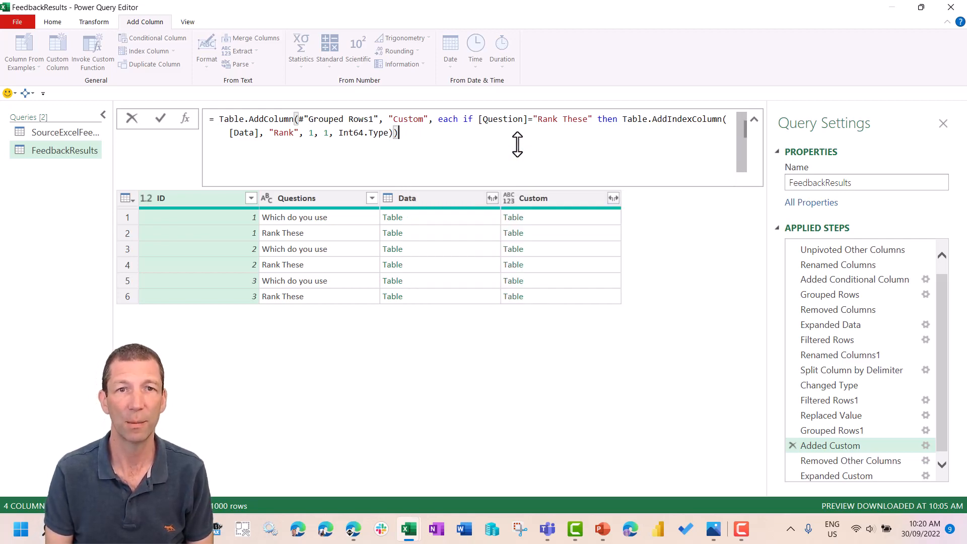
key("BackSpace")
type("e")
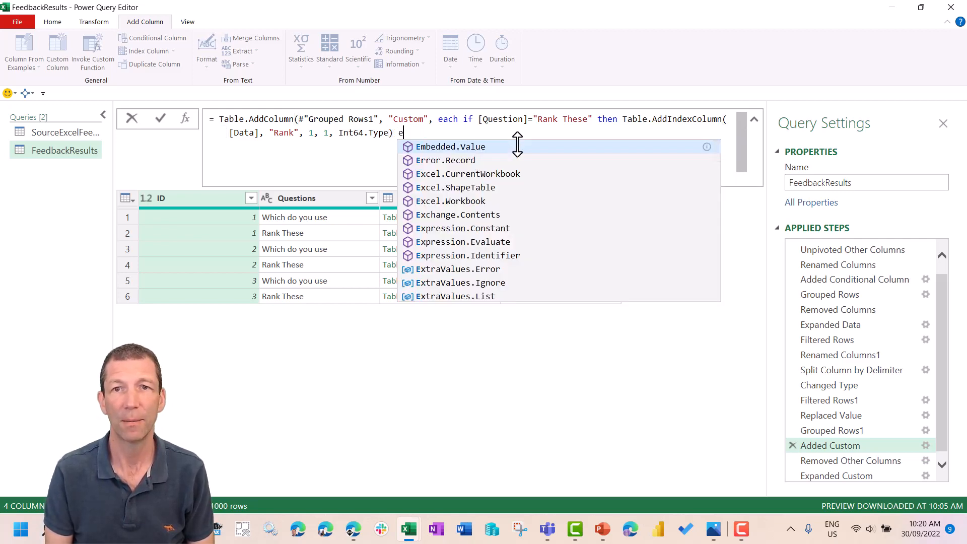
type("l")
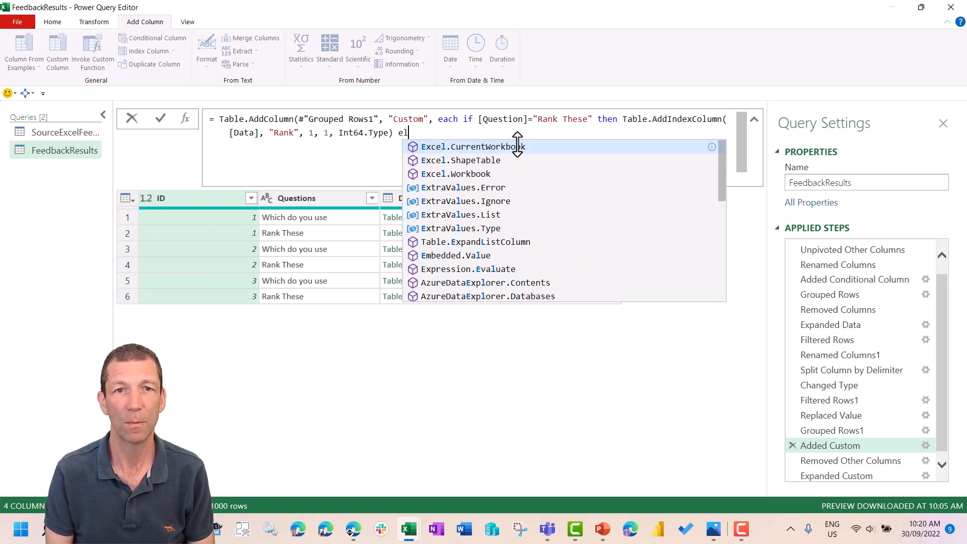
type("ese")
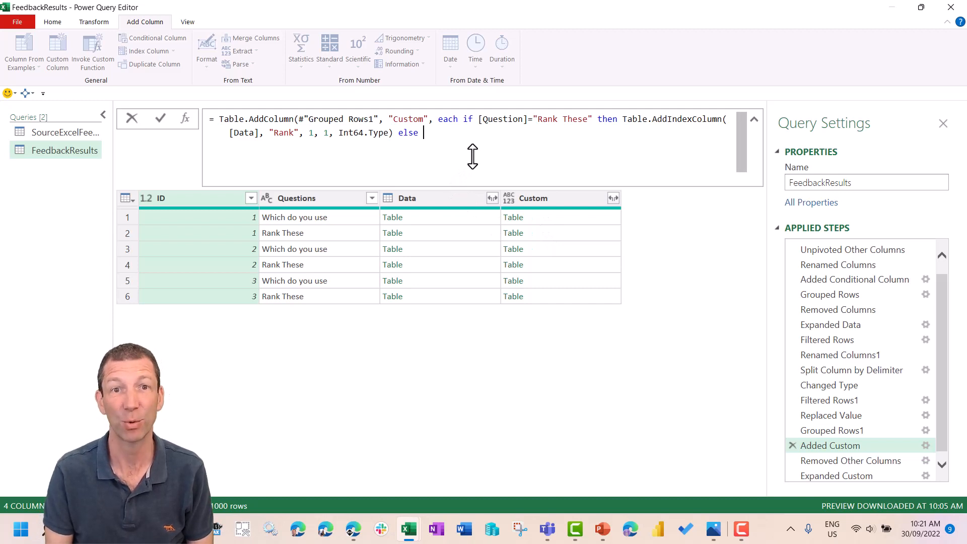
type("Data]")
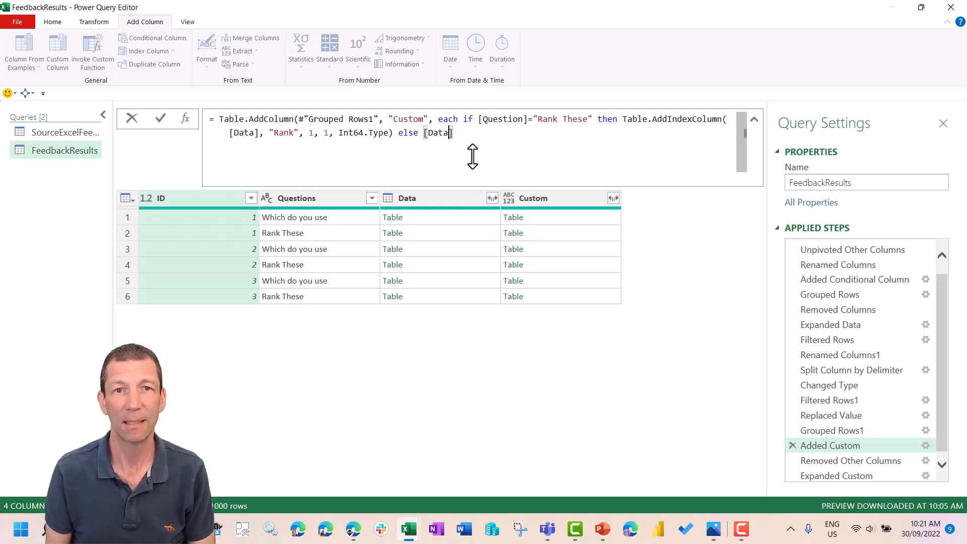
type(" )")
key("Return")
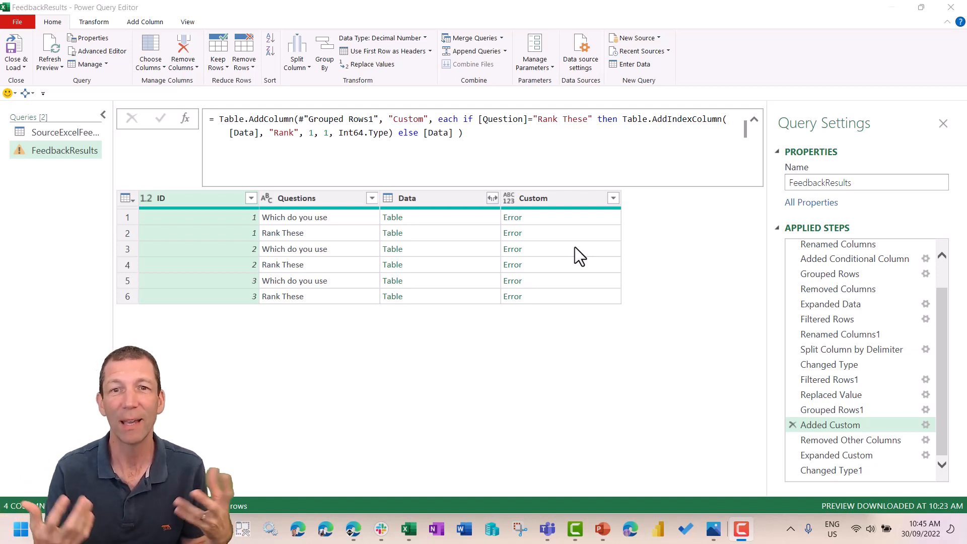
- Correct the field name in the formula's condition to [Questions] and check the nested Custom tables in rows 1 and 2
left_click(564, 222)
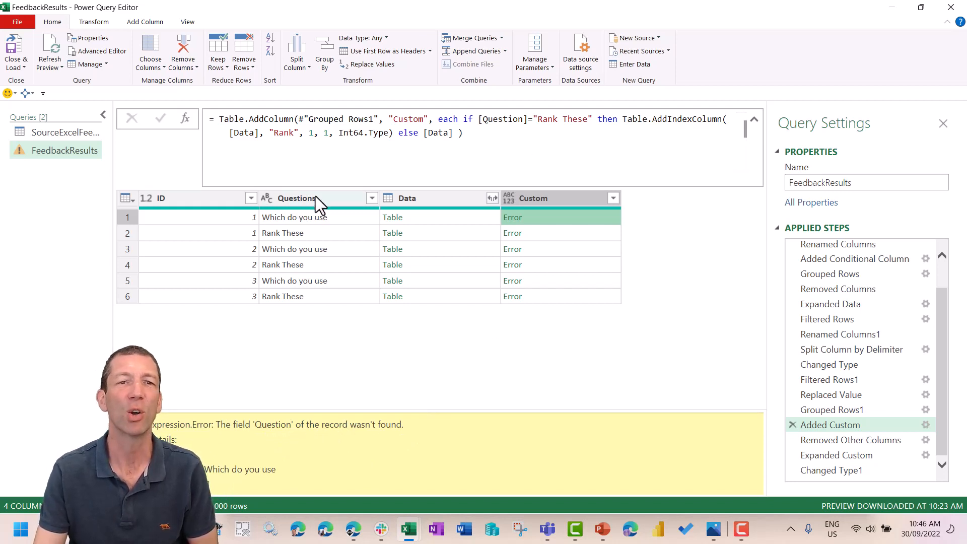
left_click(524, 119)
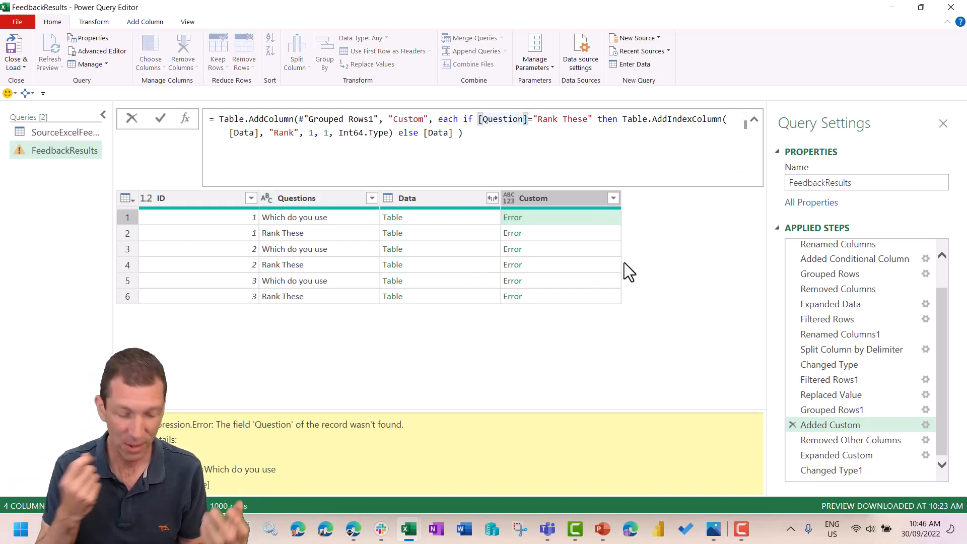
type("s")
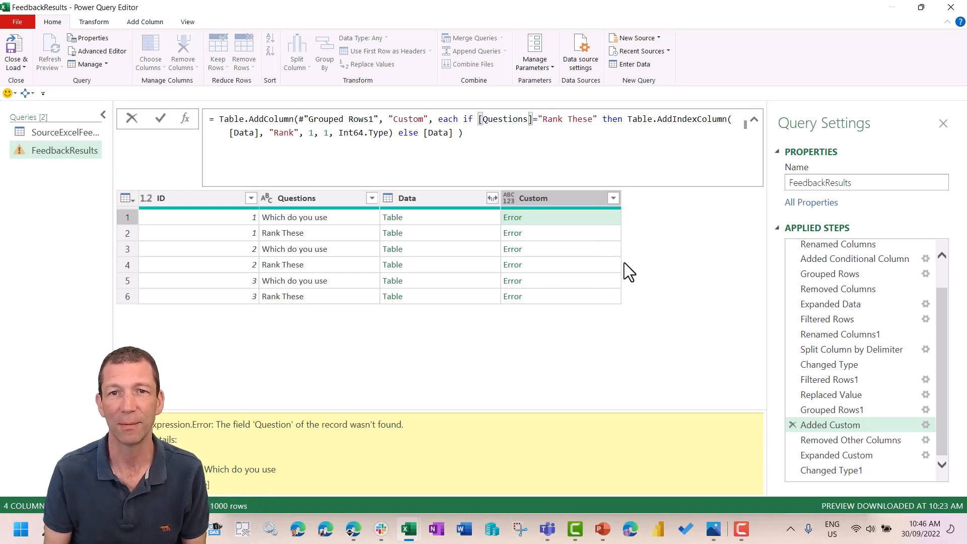
key("Return")
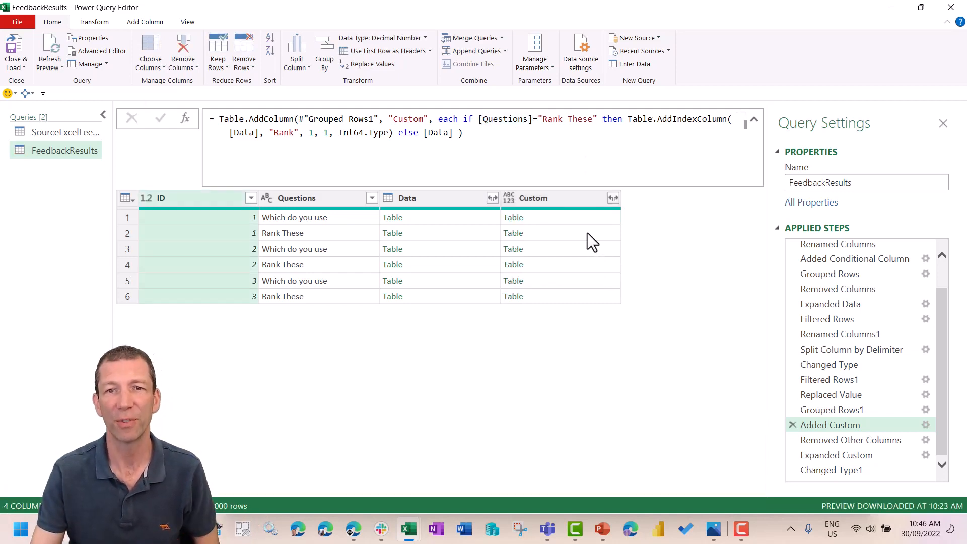
left_click(586, 219)
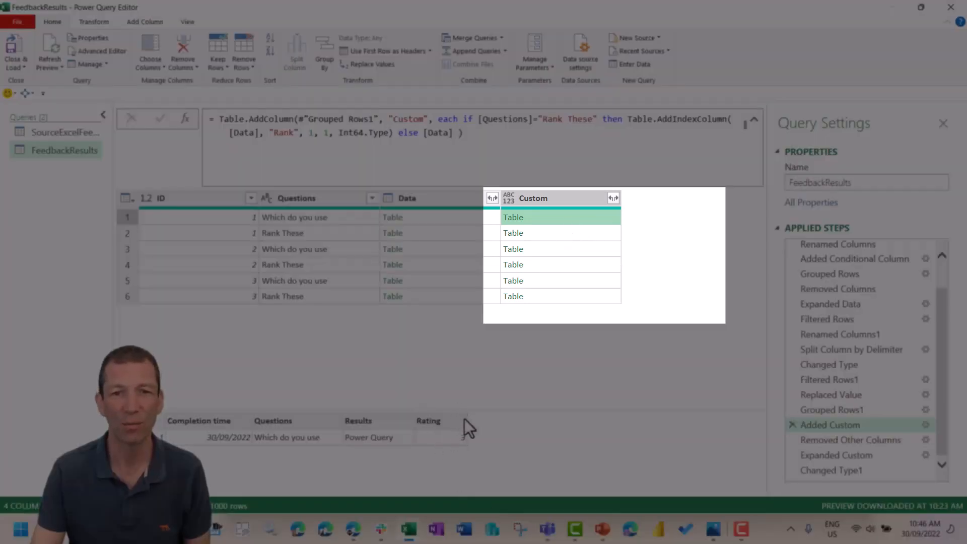
left_click(557, 234)
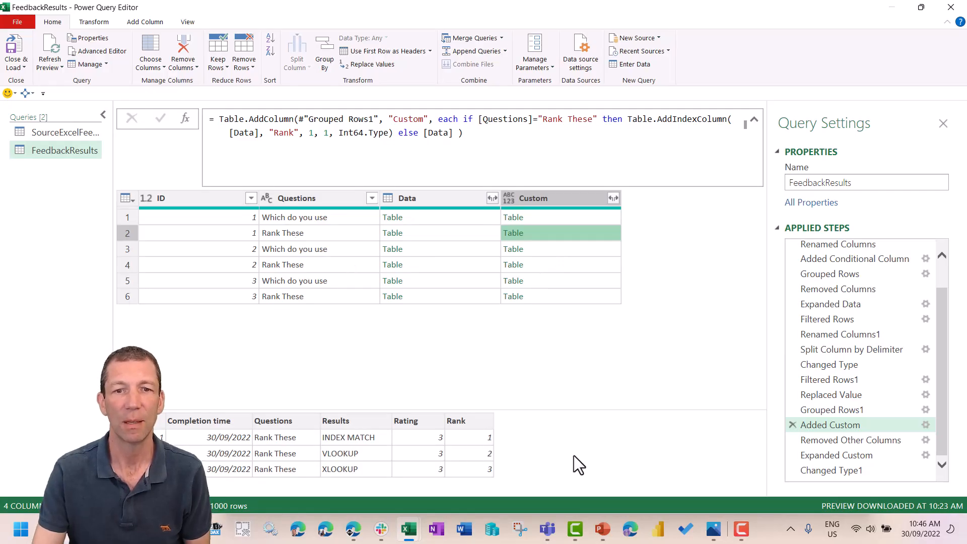
- Check the Rank column in the final Changed Type1 step, and close and load the query to the workbook
left_click(840, 473)
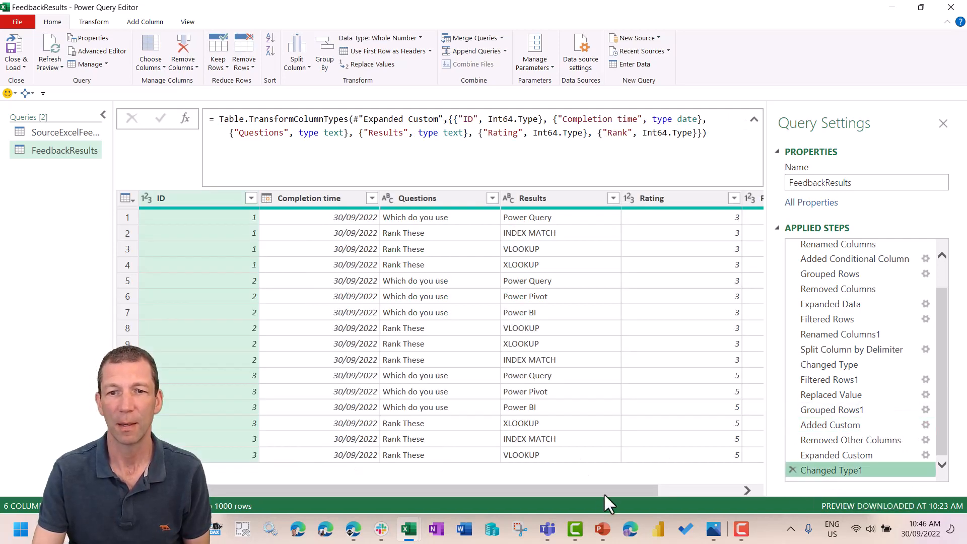
left_click_drag(603, 490, 691, 484)
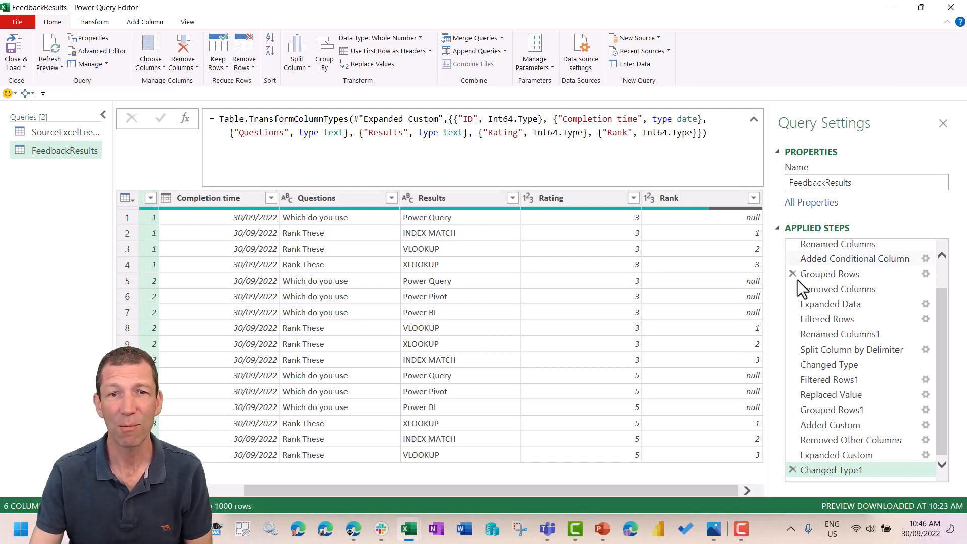
left_click(23, 67)
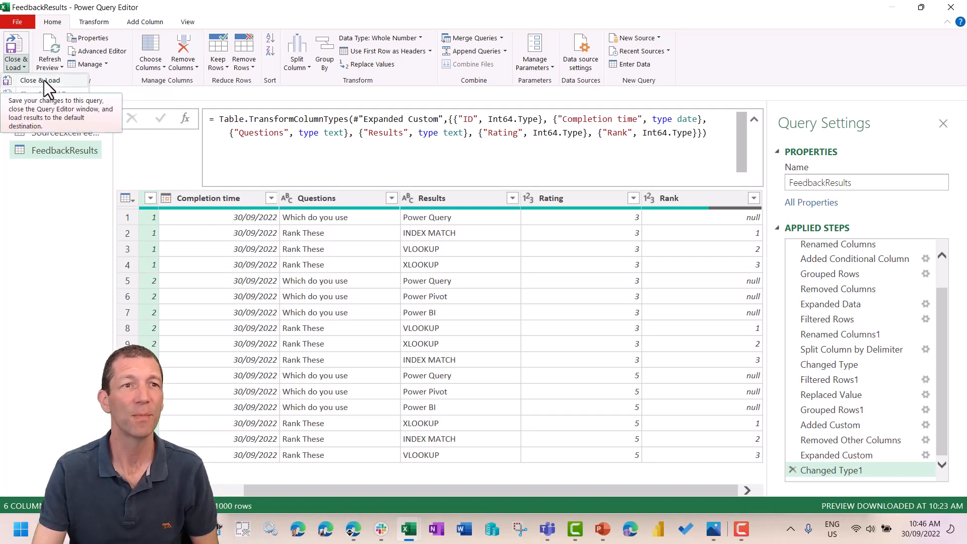
left_click(44, 80)
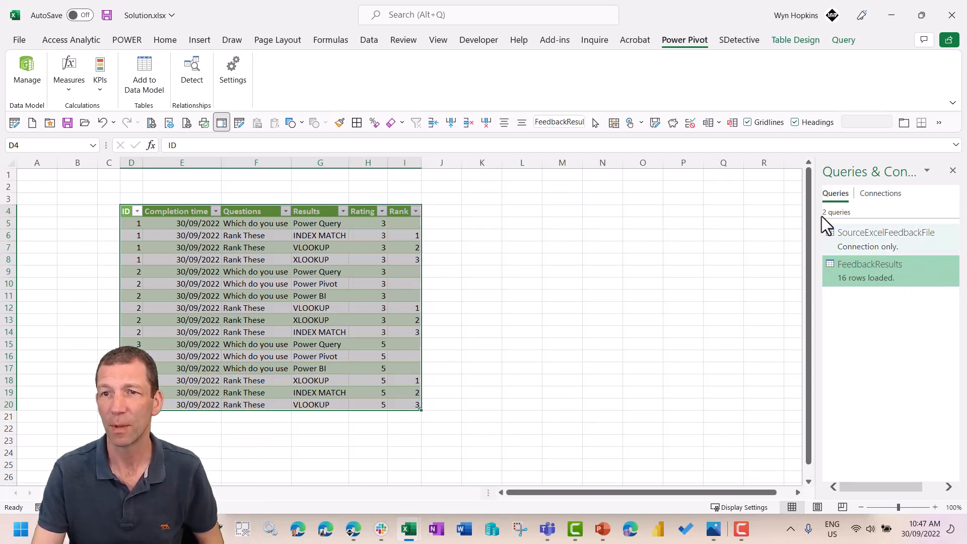
- Float and lengthen the queries pane, and review the load destination options of the FeedbackResults query without changing them
left_click_drag(848, 173, 650, 204)
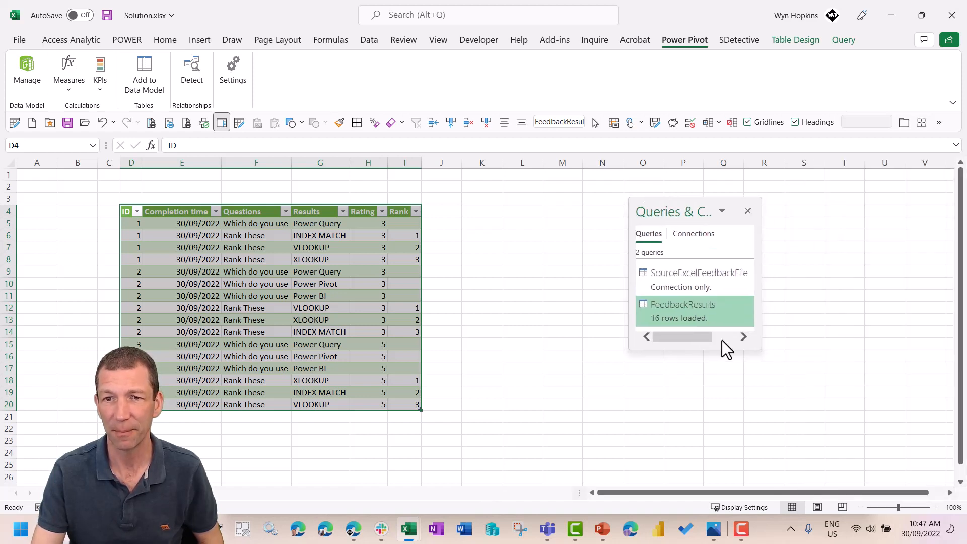
left_click_drag(720, 348, 719, 476)
right_click(685, 312)
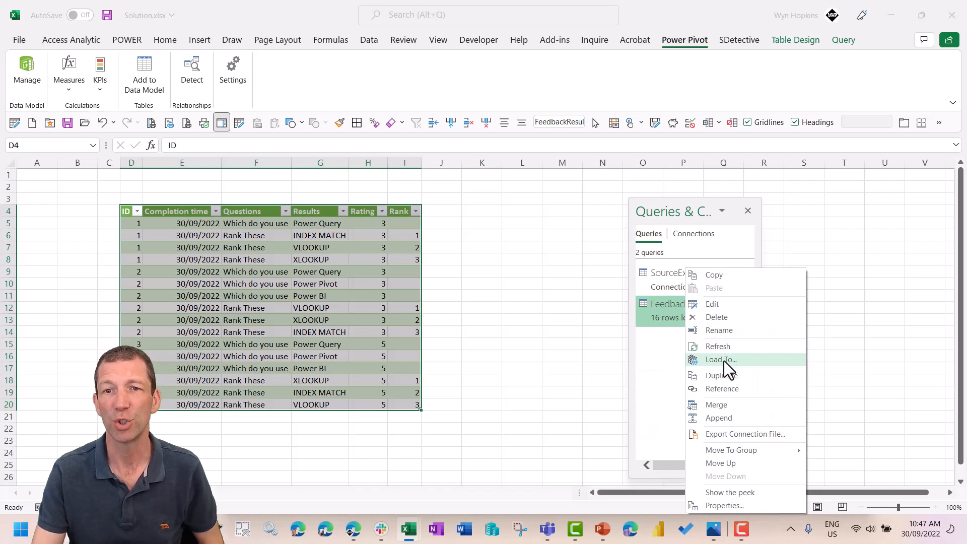
left_click(724, 360)
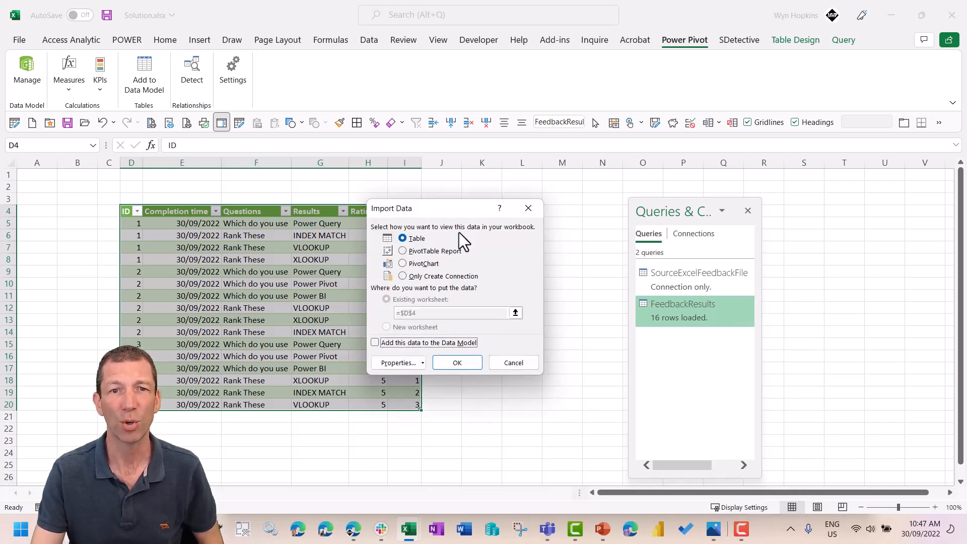
left_click_drag(451, 208, 541, 188)
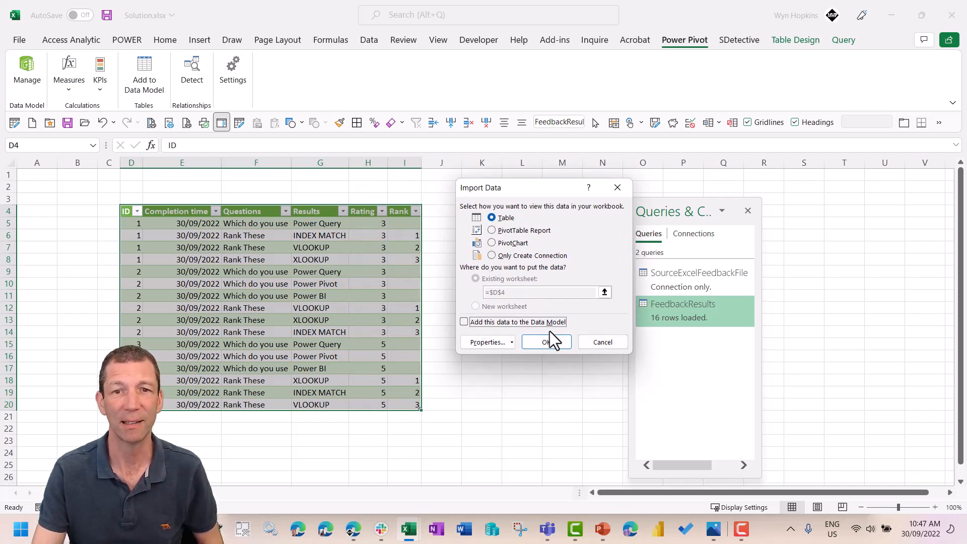
left_click(582, 342)
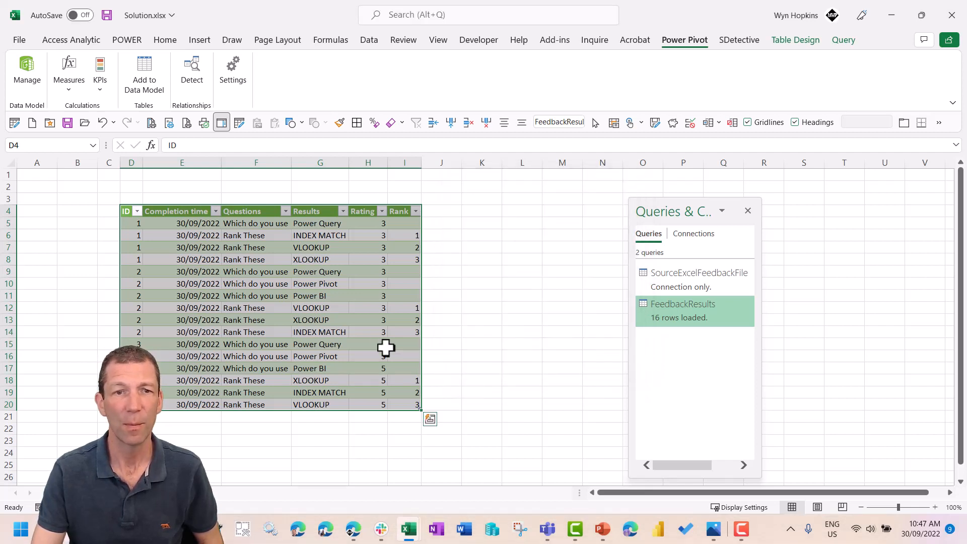
left_click(332, 355)
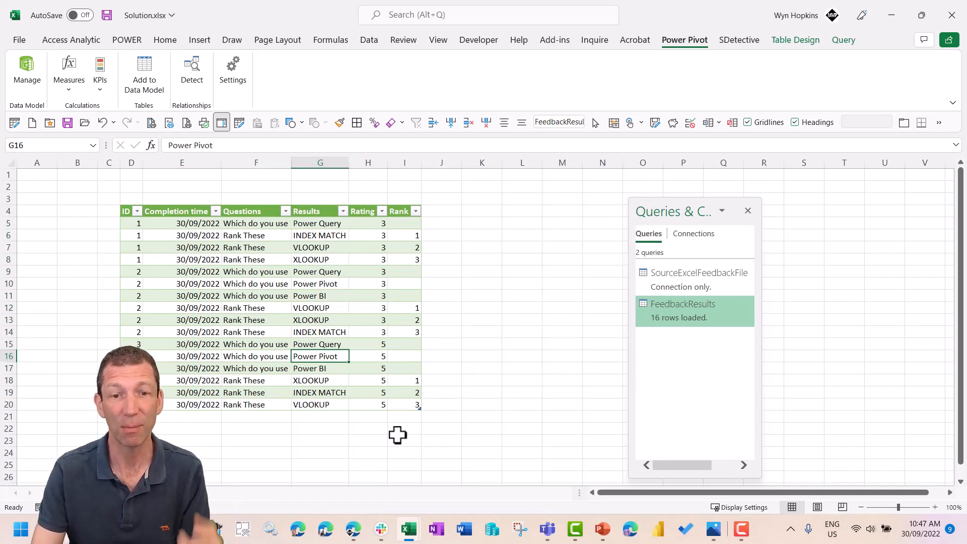
- Switch to the browser, open ExcelWkd8.xlsx from the SharePoint Excel Weekend 8 folder, and open its linked form for editing
left_click(357, 535)
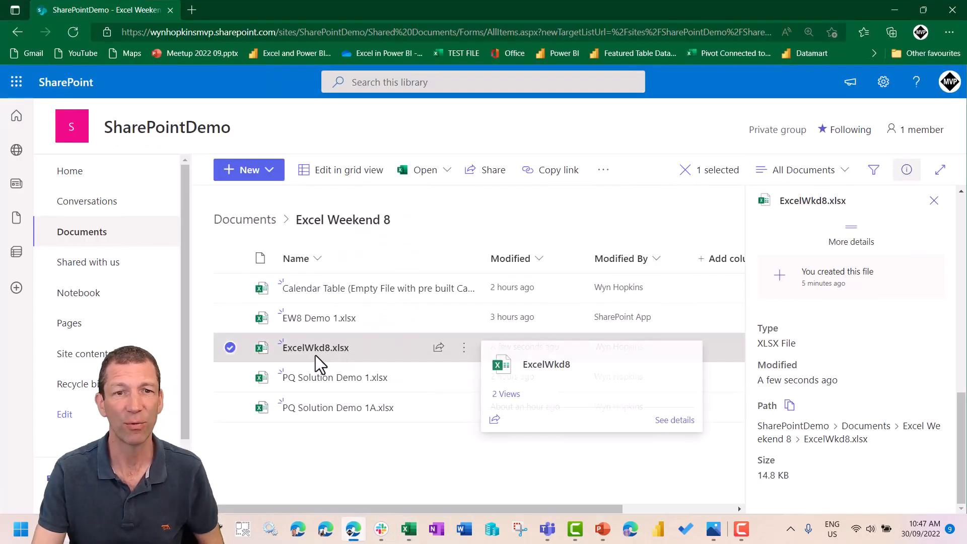
mouse_move(317, 355)
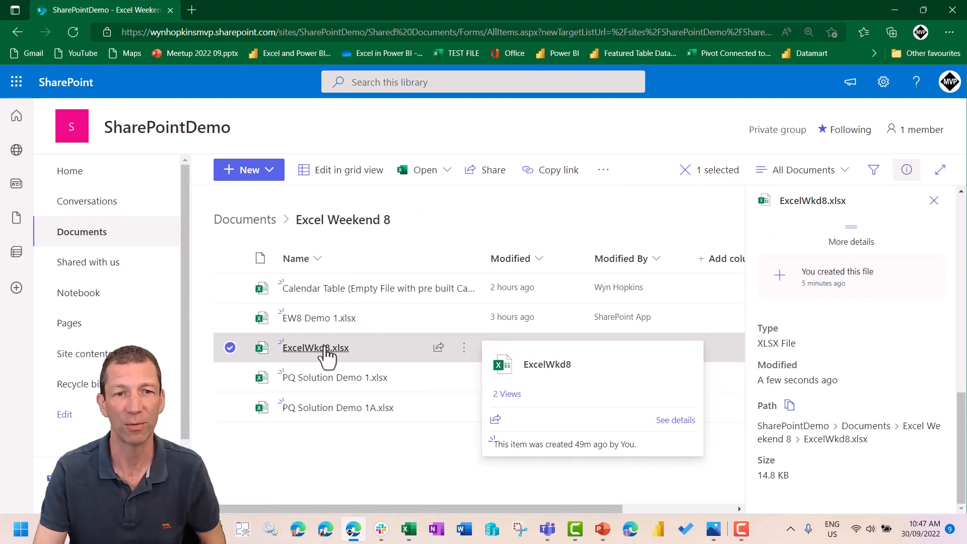
left_click(322, 355)
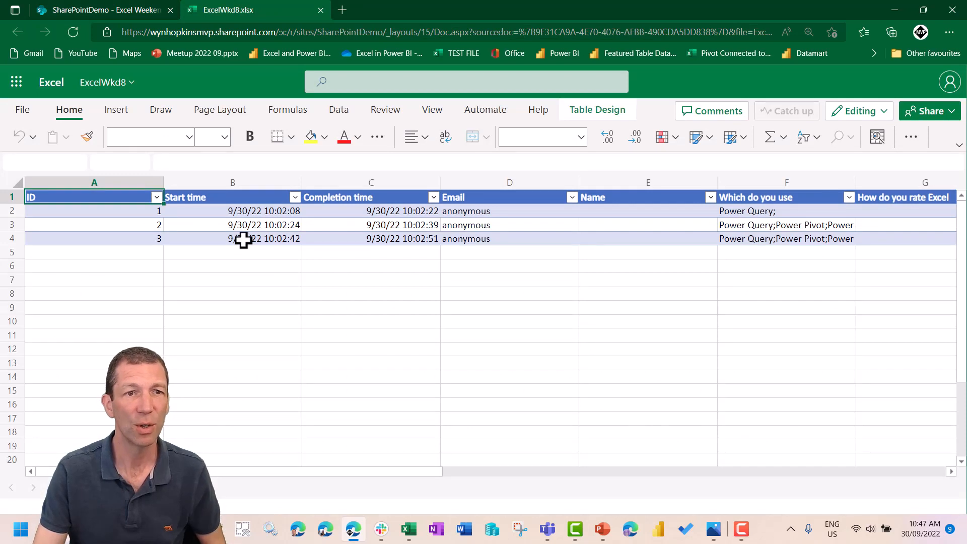
left_click(116, 112)
left_click(204, 140)
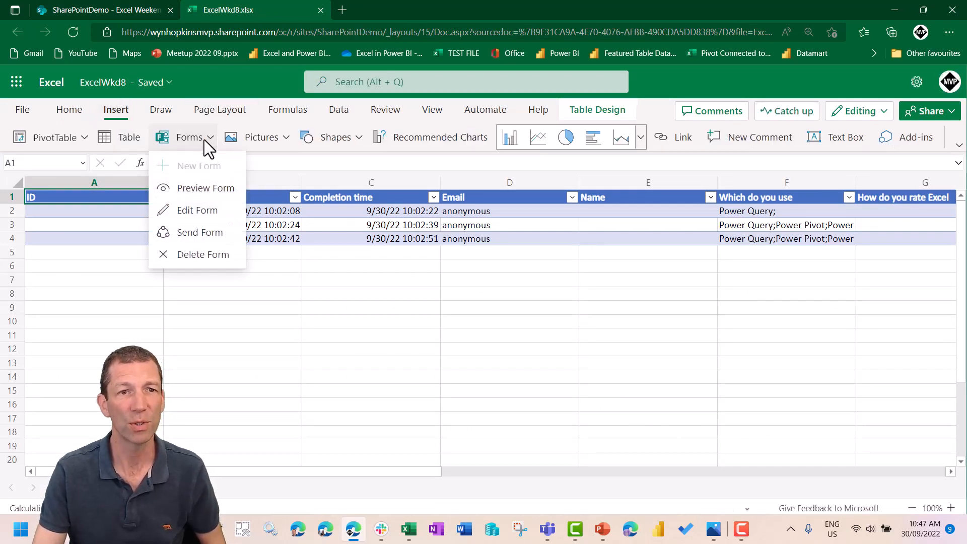
left_click(195, 210)
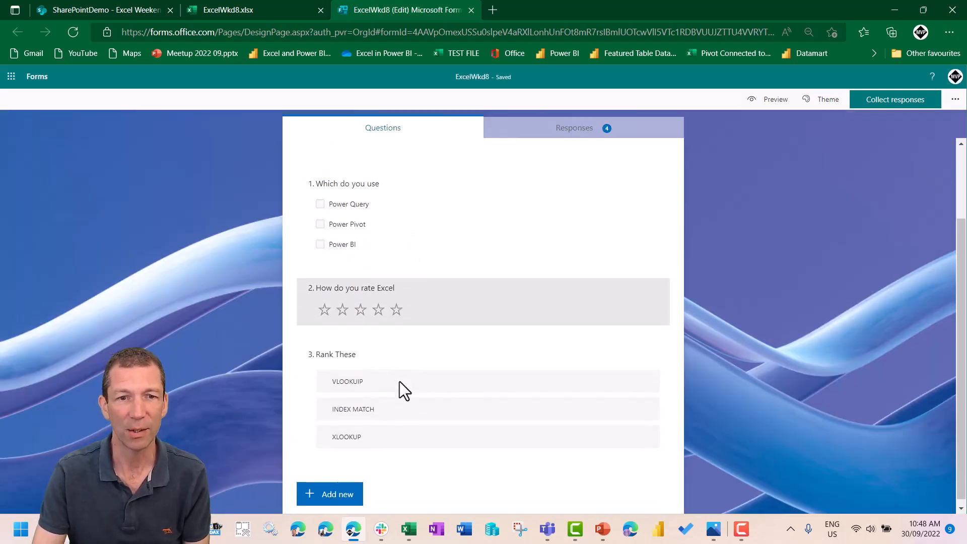
- Correct the spelling of the first option in the Rank These question to VLOOKUP
left_click(371, 388)
left_click(355, 364)
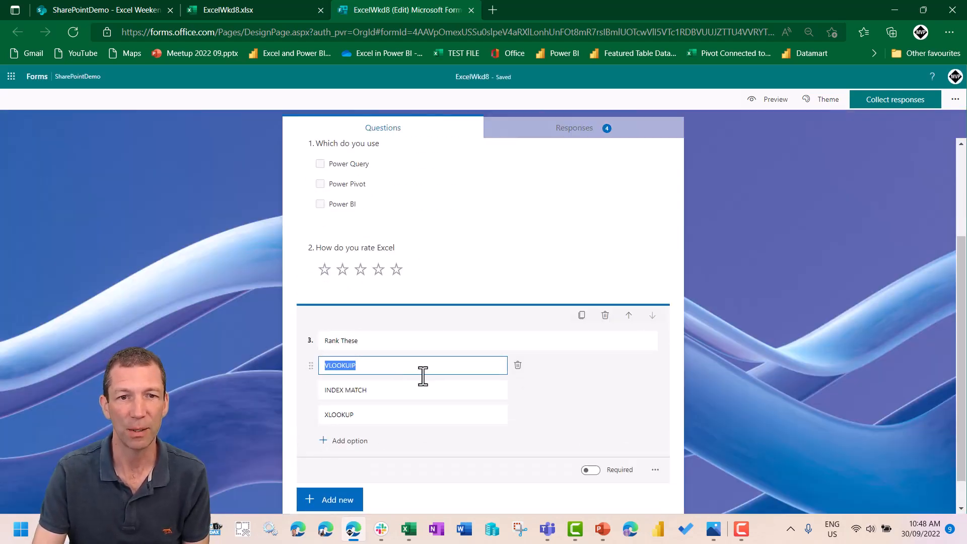
type("VLOOKUP")
left_click(440, 388)
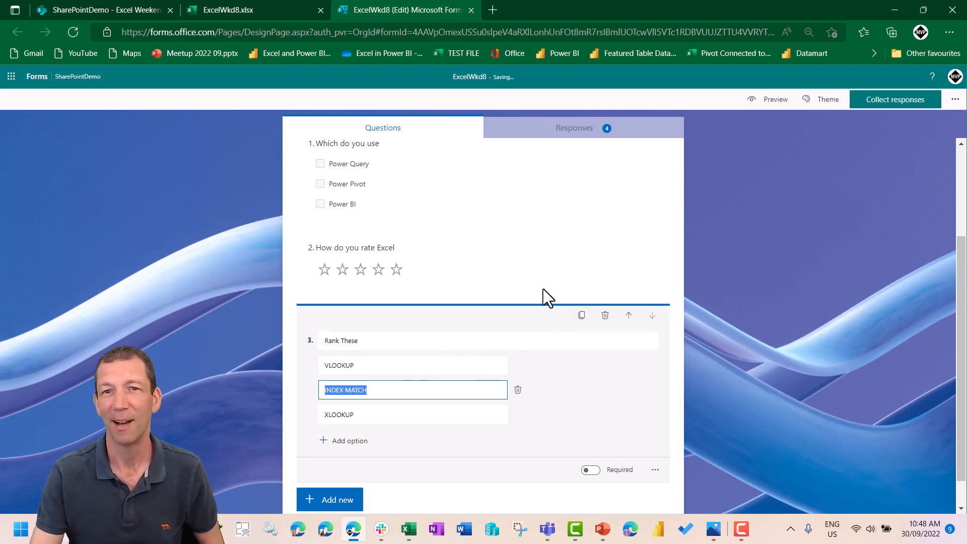
- Preview the form and submit a response with all three tools ticked, one star, and the ranking INDEX MATCH, XLOOKUP, VLOOKUP
left_click(770, 100)
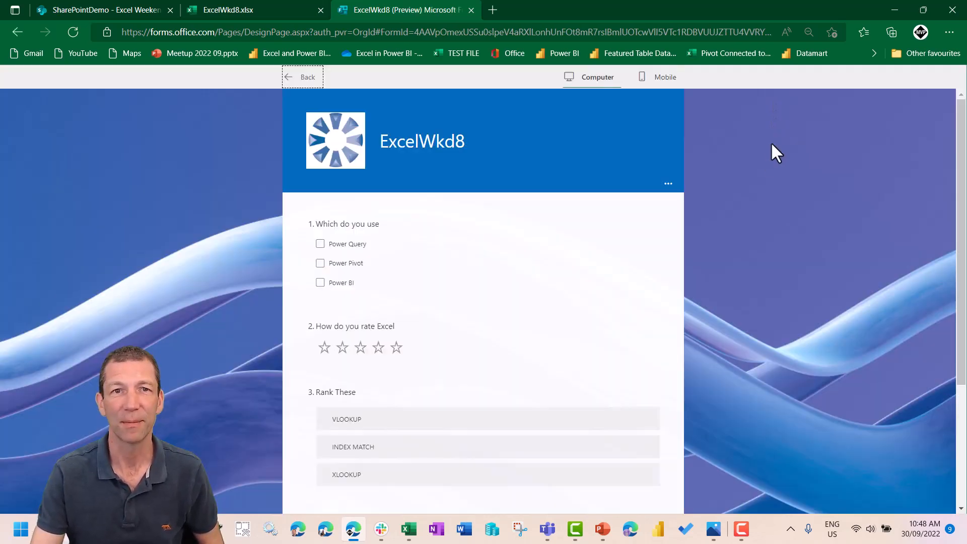
left_click(323, 248)
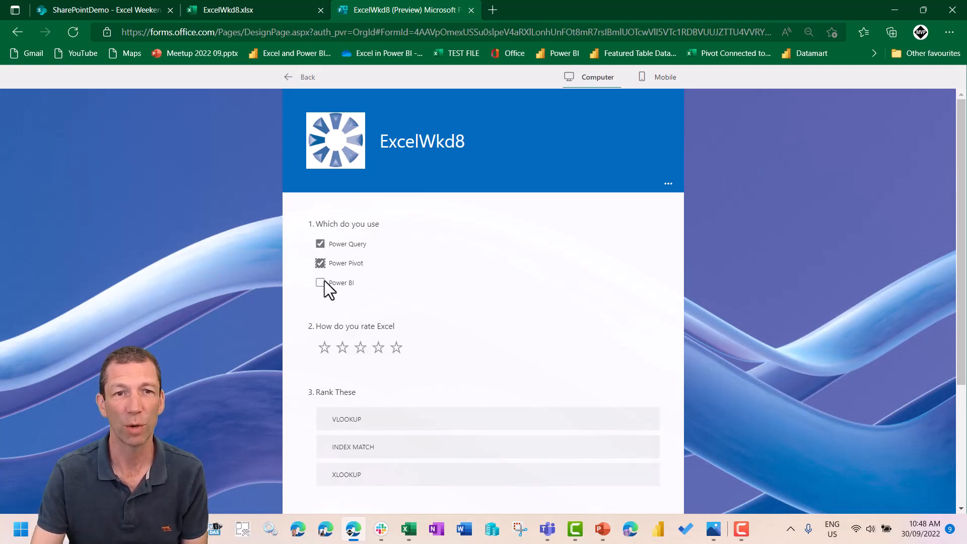
left_click(324, 347)
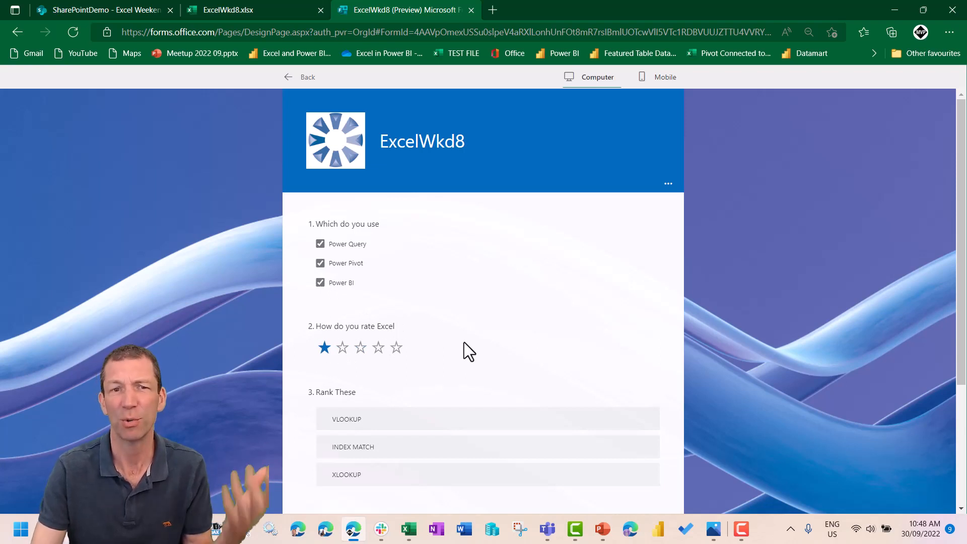
scroll(463, 343, "down", 1)
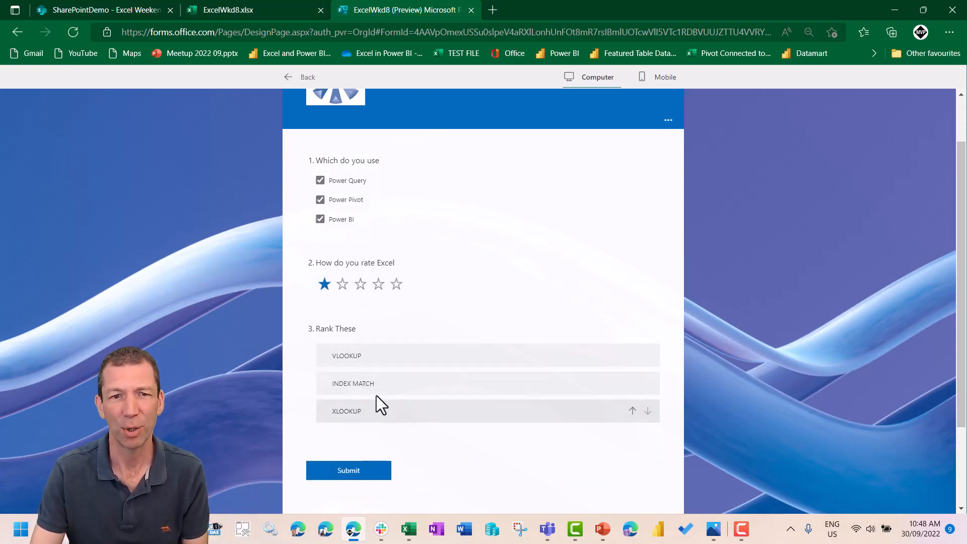
left_click_drag(378, 387, 385, 354)
left_click_drag(382, 416, 393, 385)
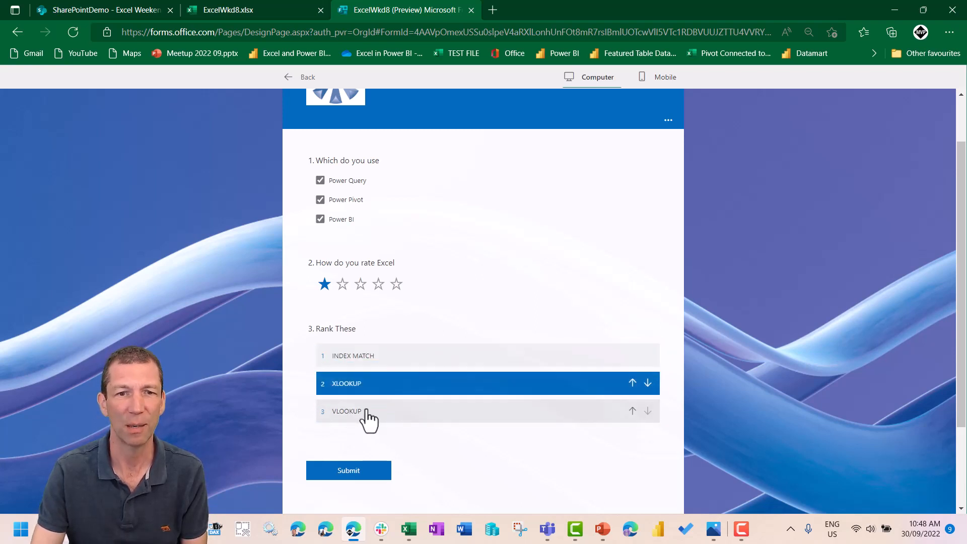
left_click(358, 471)
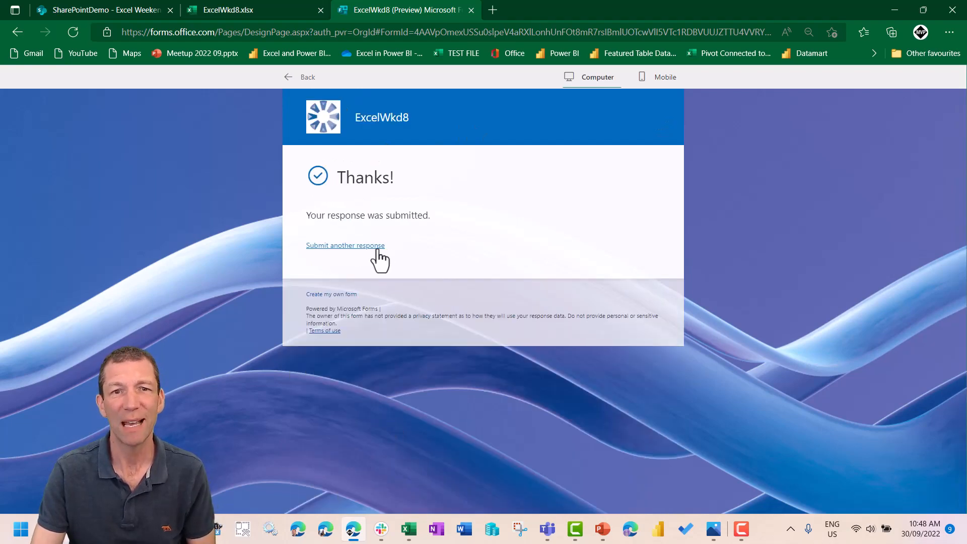
- Reload the online ExcelWkd8 workbook and check the ID of the newly submitted response
left_click(240, 13)
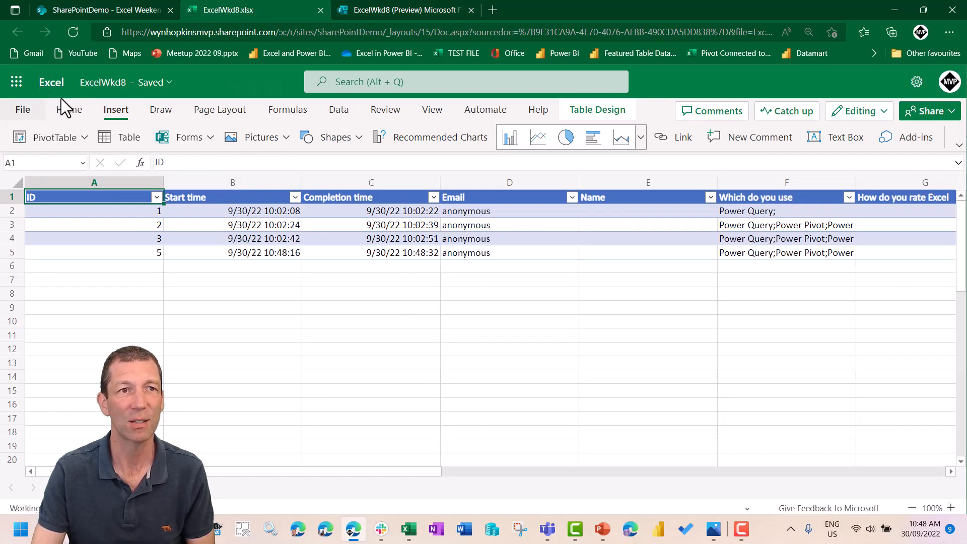
left_click(73, 31)
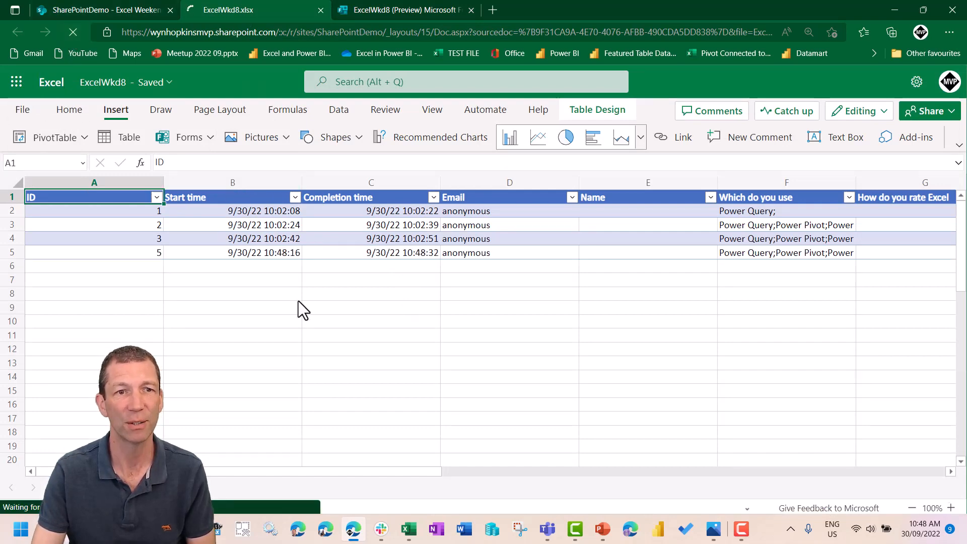
left_click(159, 256)
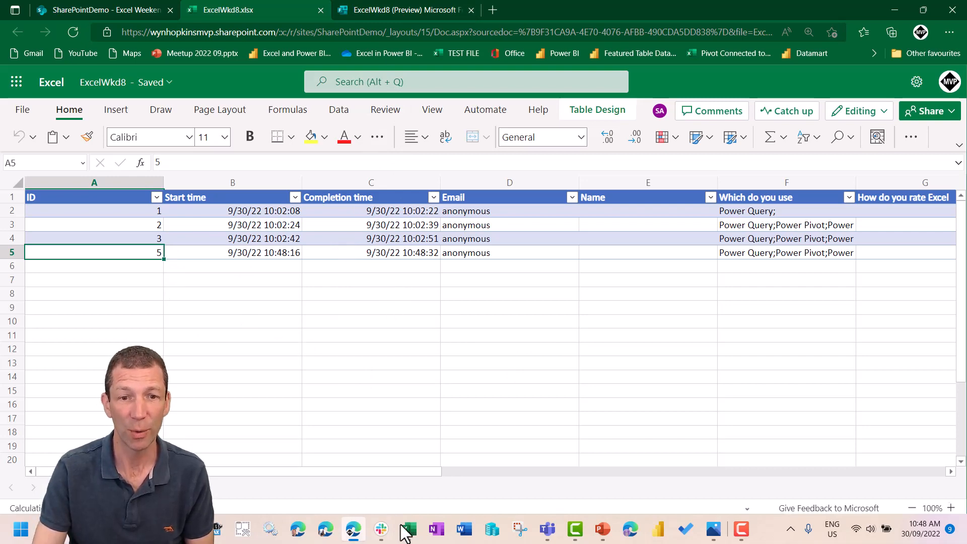
- Switch to the Solution.xlsx workbook and refresh the loaded FeedbackResults table
mouse_move(405, 533)
left_click(489, 479)
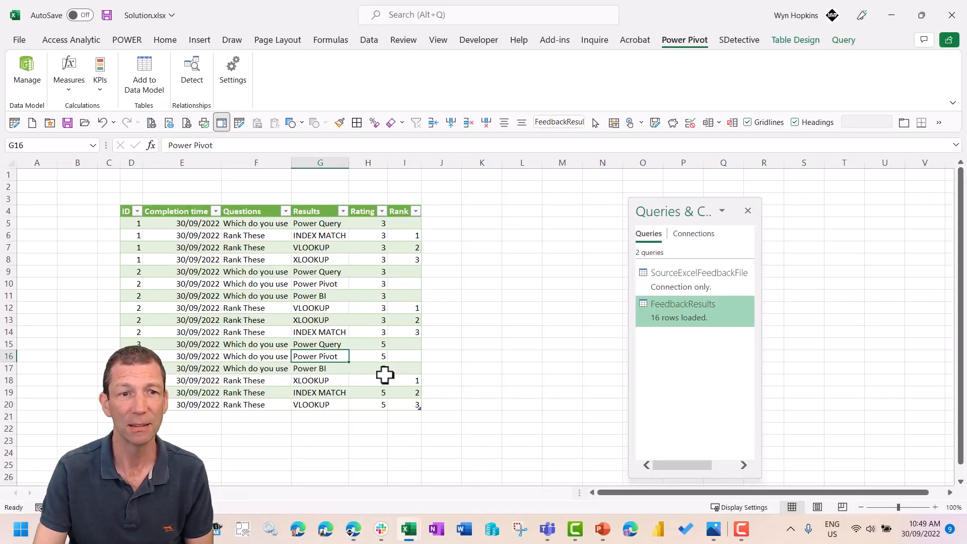
right_click(282, 271)
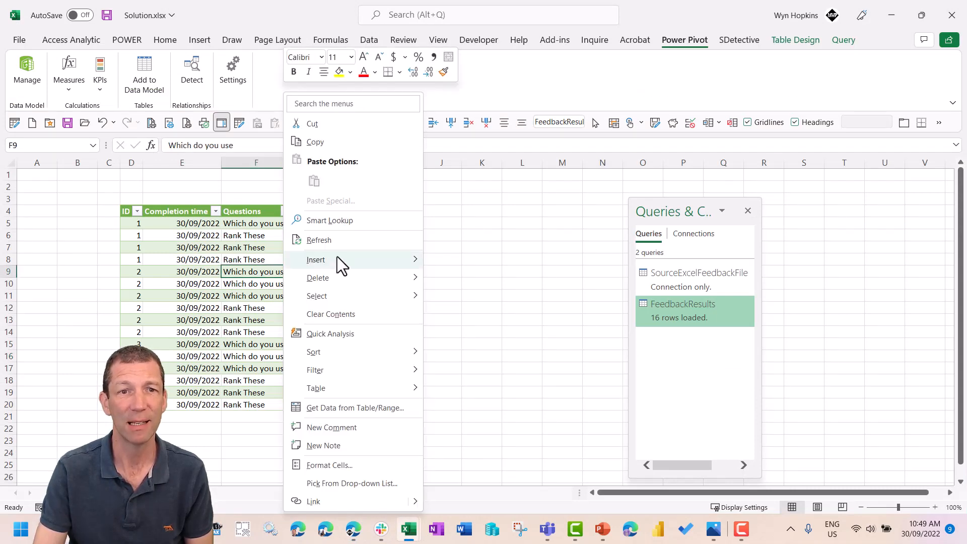
left_click(355, 246)
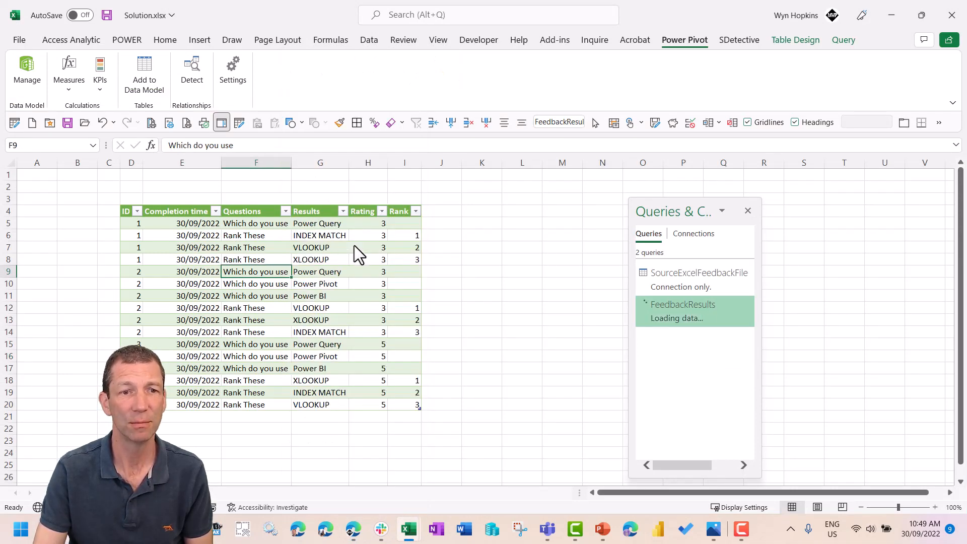
- Examine the rows added for the latest response and their rank values at the end of the table
left_click_drag(198, 416, 171, 440)
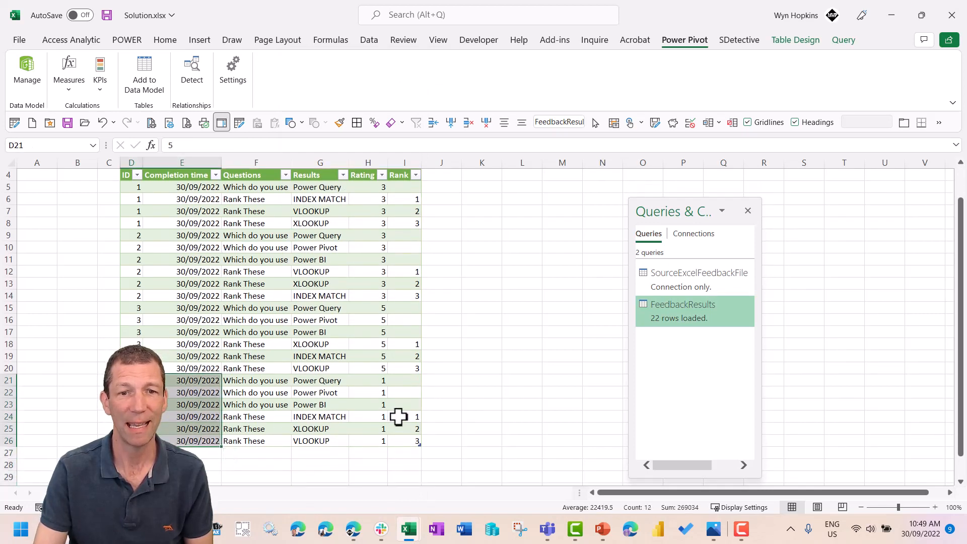
left_click_drag(403, 416, 402, 445)
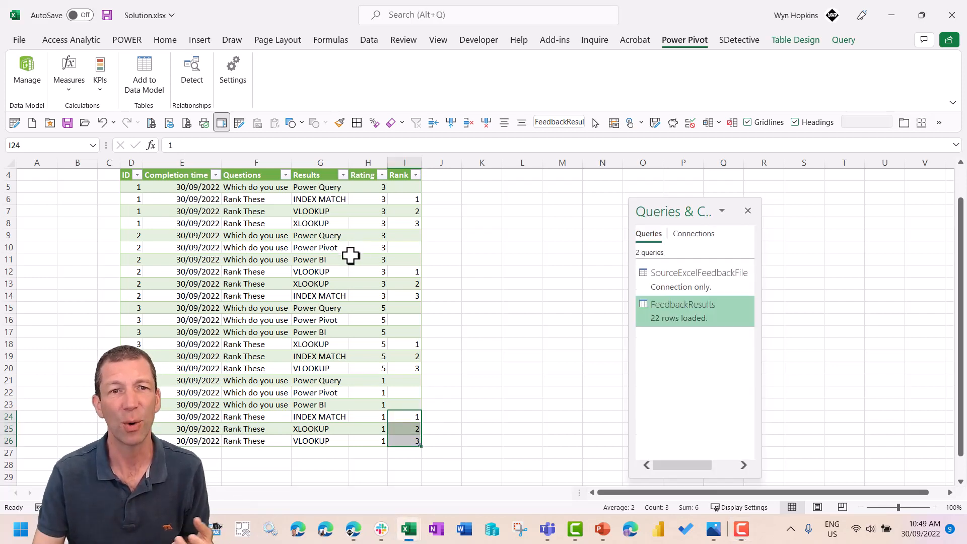
scroll(337, 258, "up", 1)
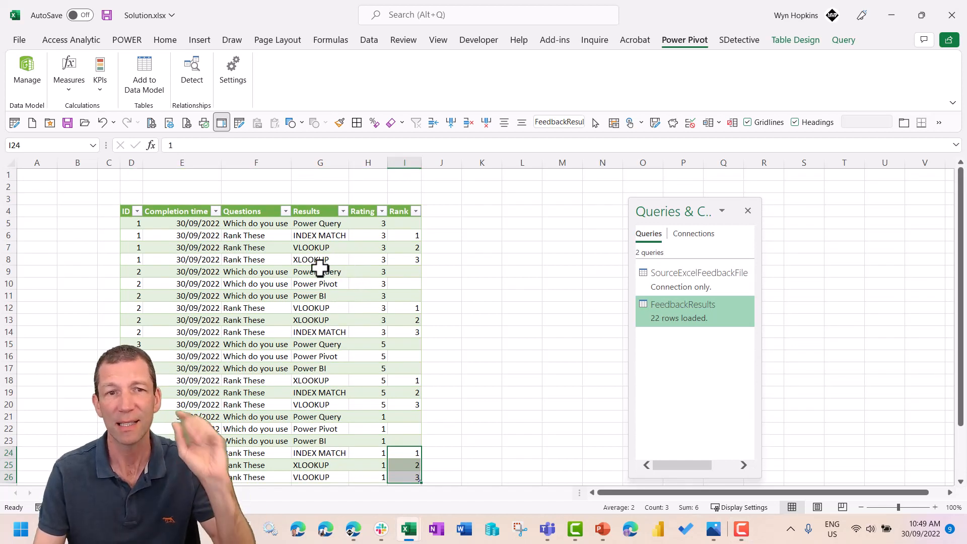
- Change the FeedbackResults load destination to Only Create Connection, add it to the Data Model, accept the possible data loss, and shift the queries pane aside
right_click(683, 311)
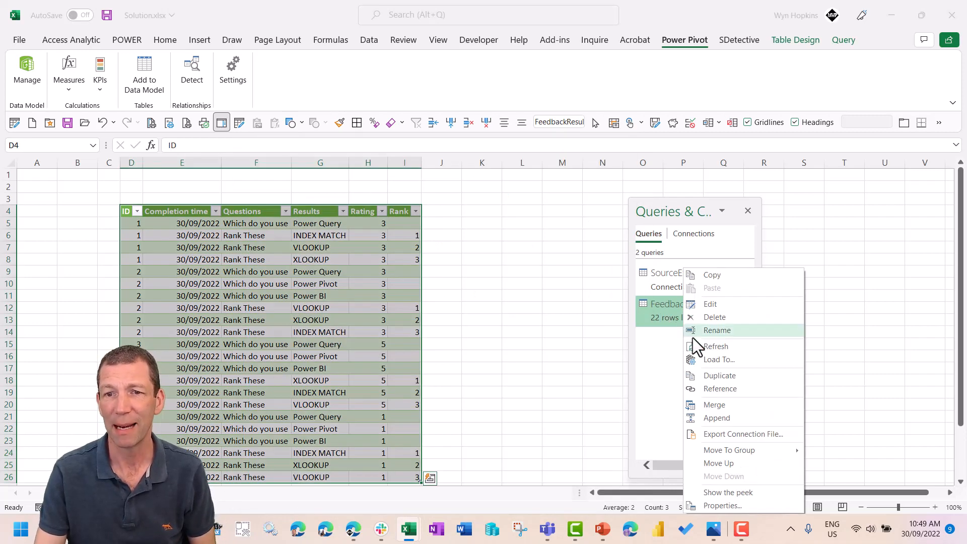
left_click(714, 360)
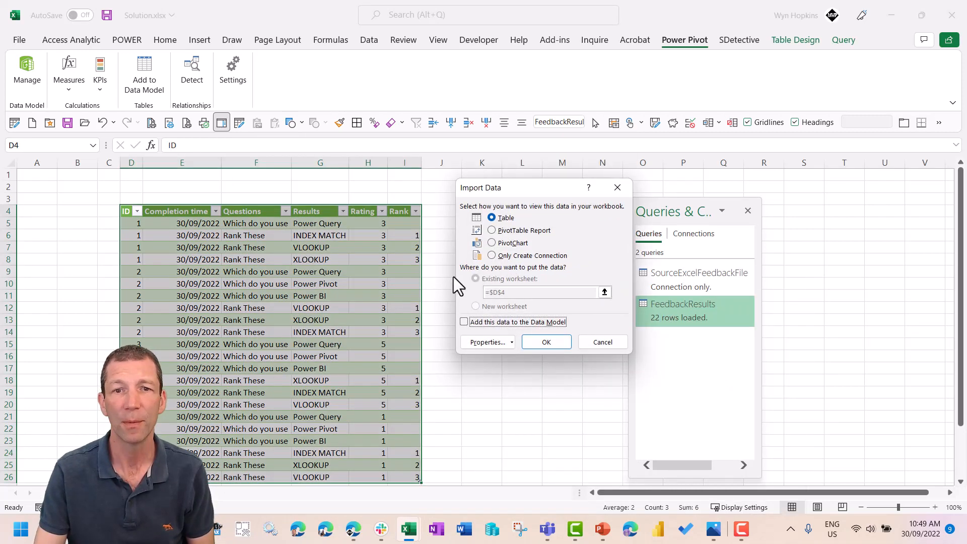
left_click(491, 256)
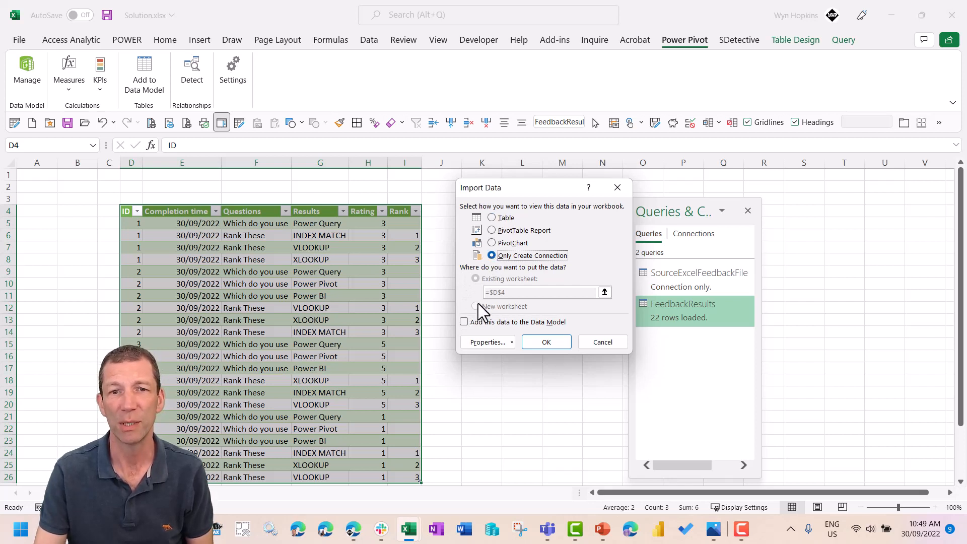
left_click(464, 322)
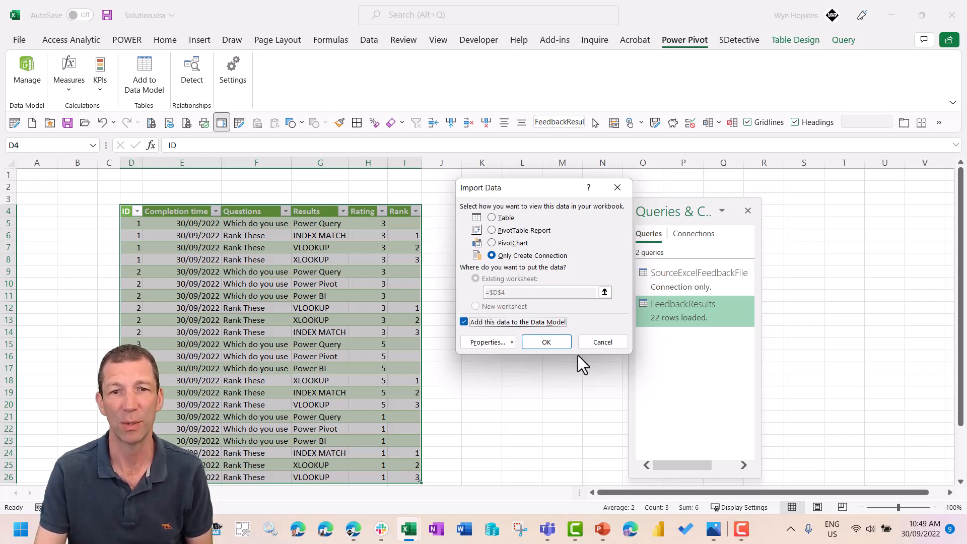
left_click(547, 343)
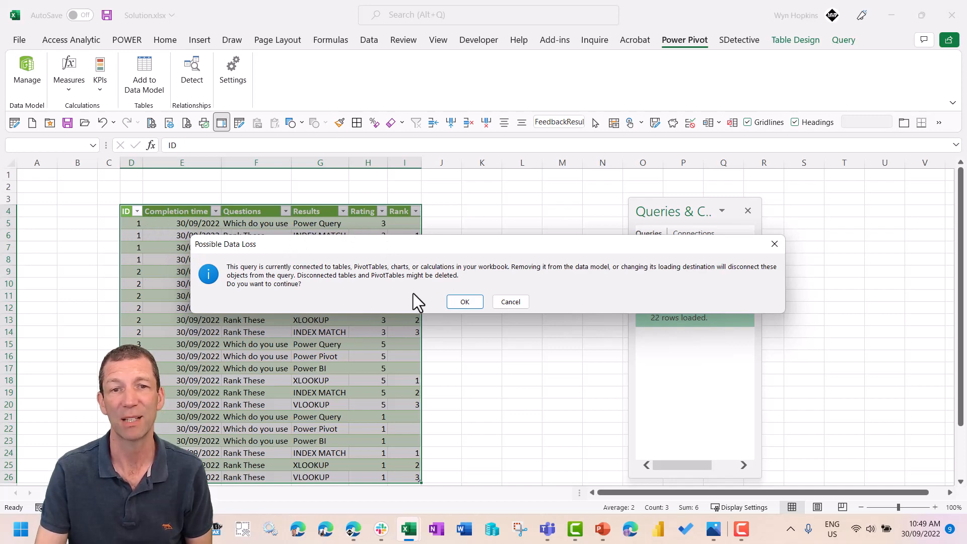
left_click(467, 303)
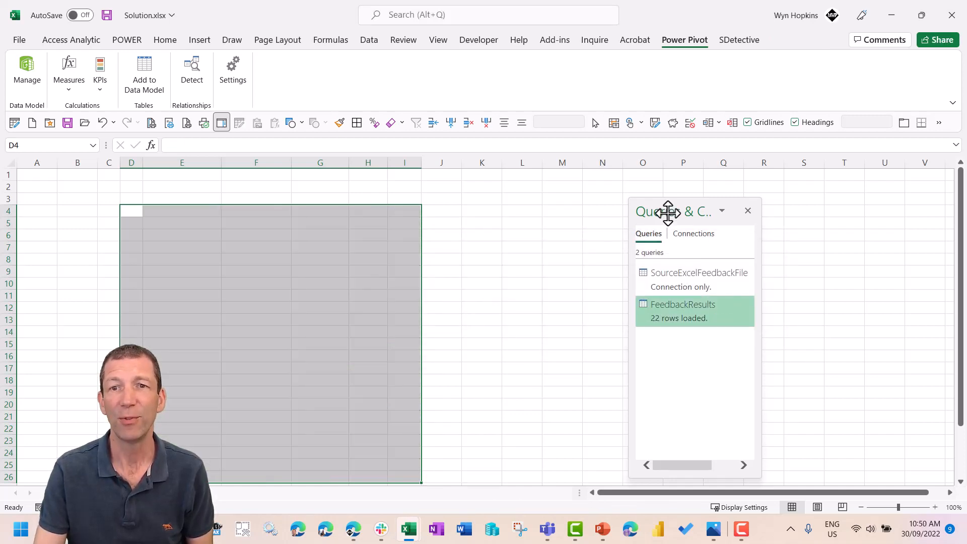
left_click_drag(669, 211, 710, 200)
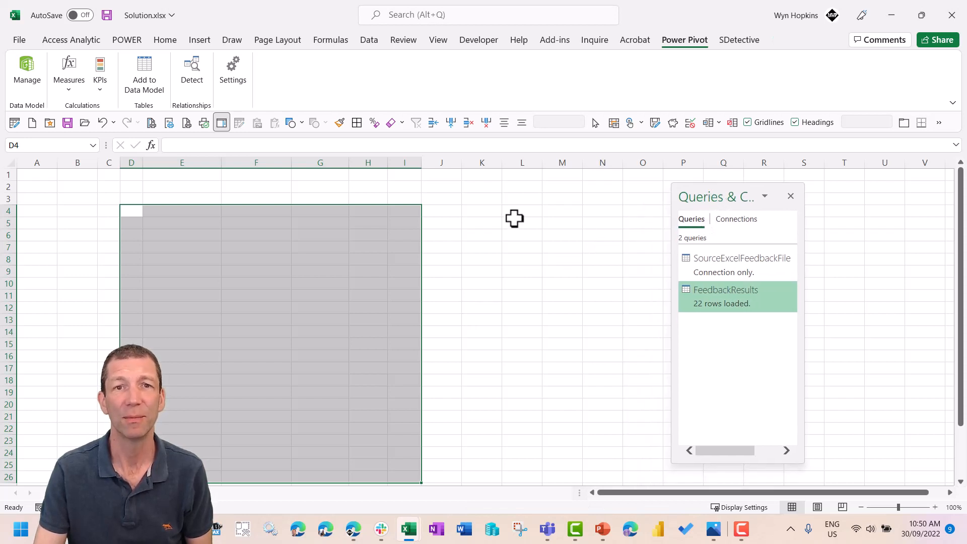
left_click(370, 41)
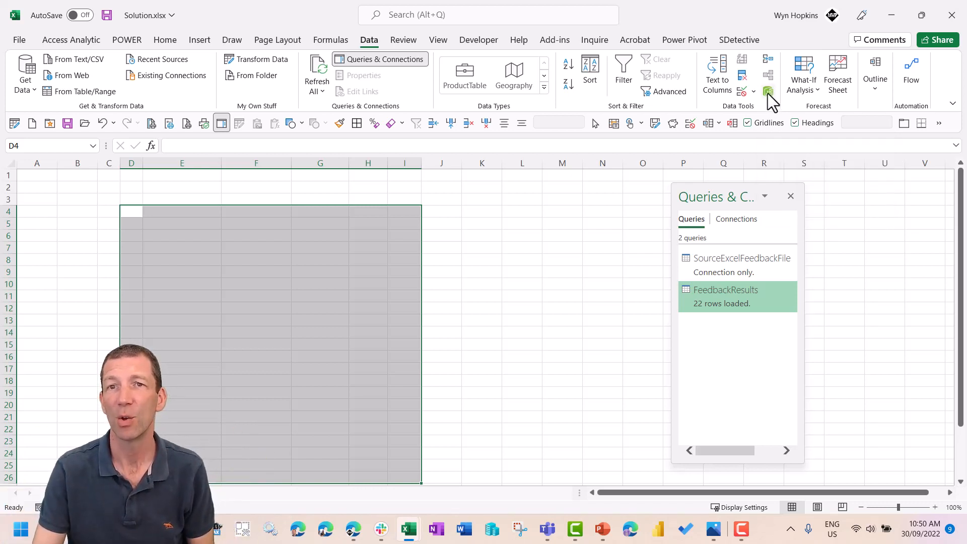
left_click(677, 40)
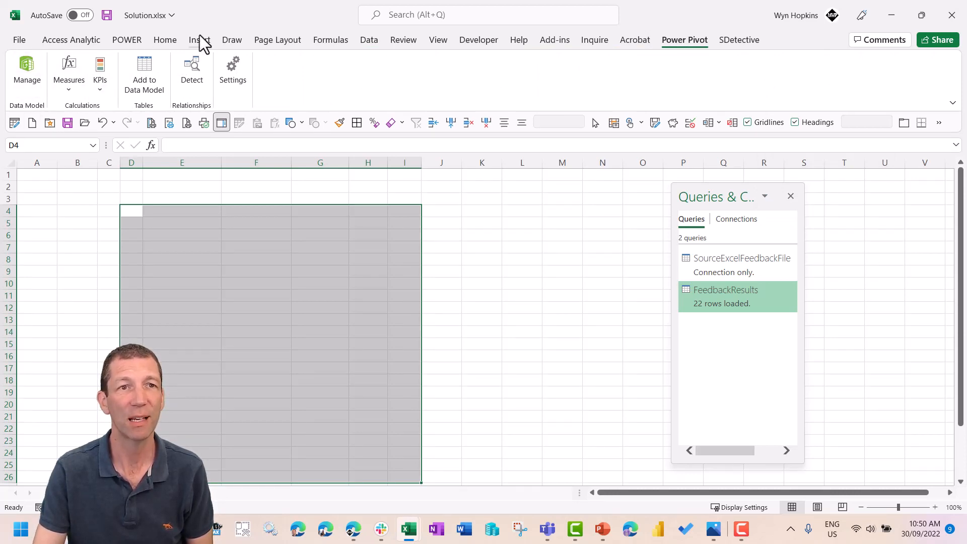
- Insert a PivotTable from the Data Model at cell D4 of the existing worksheet
left_click(134, 211)
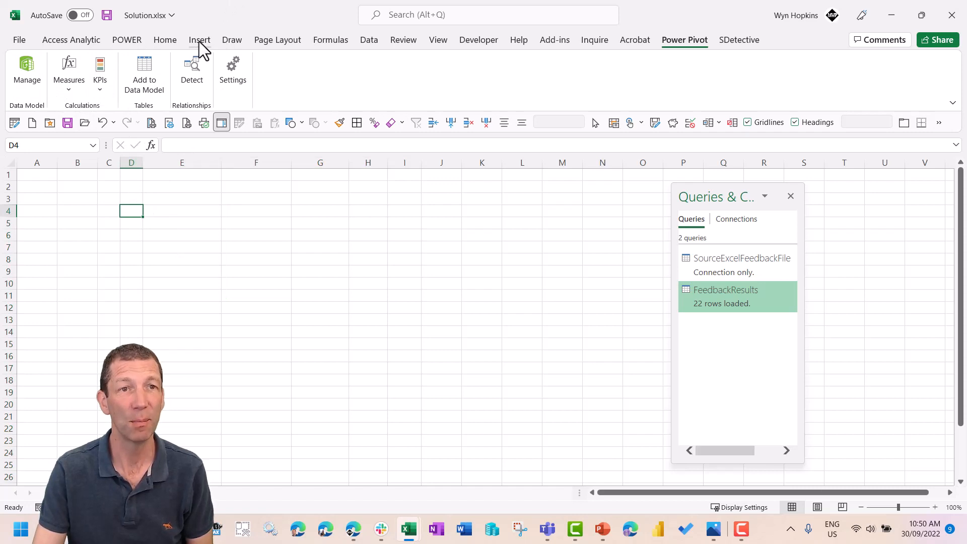
left_click(199, 40)
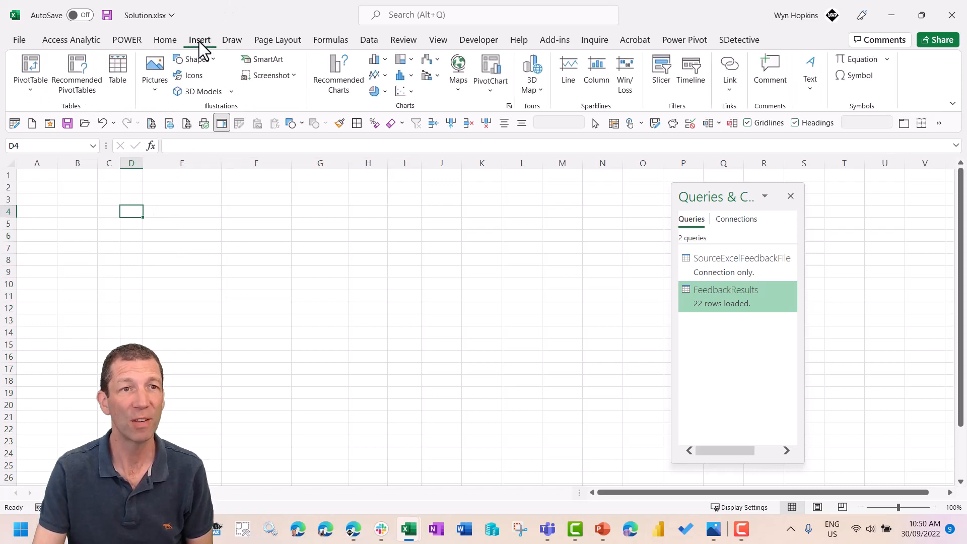
left_click(34, 89)
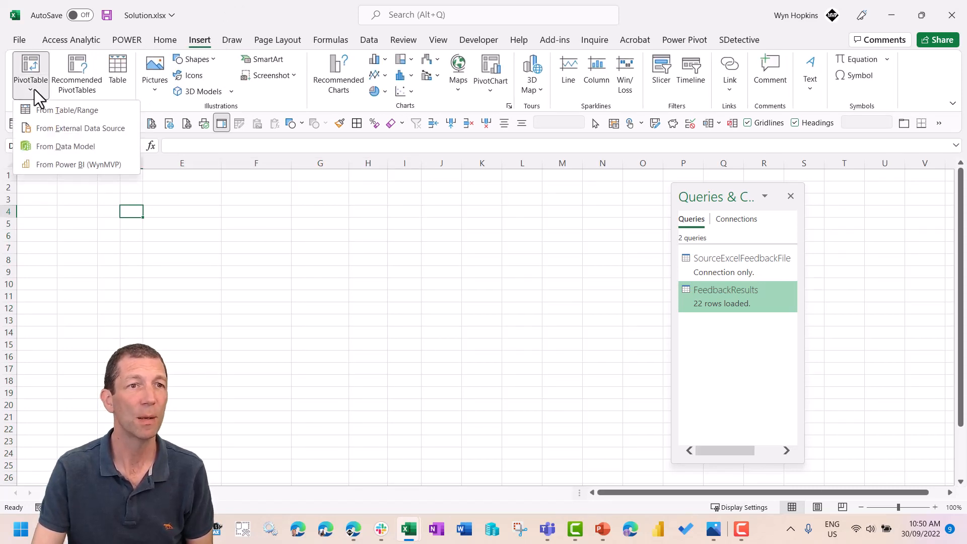
left_click(53, 146)
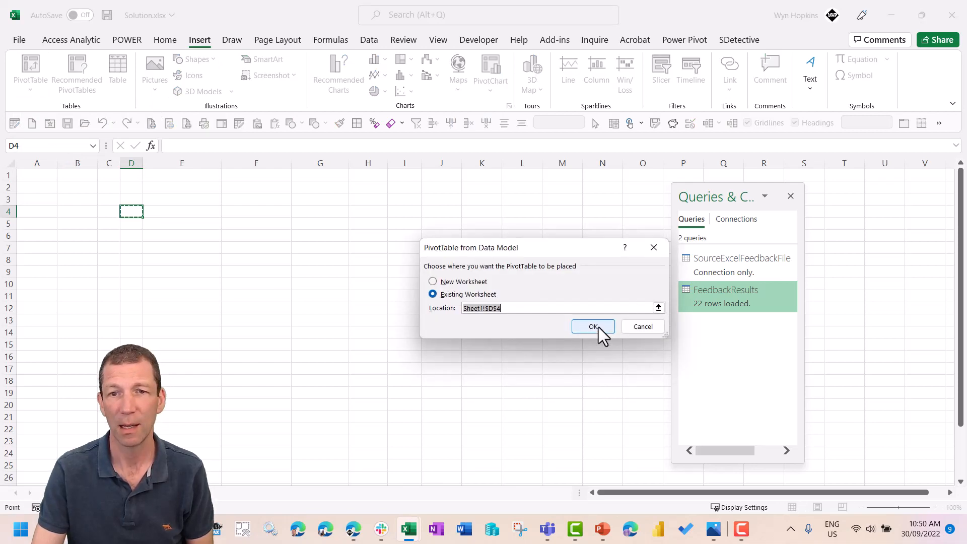
left_click(593, 326)
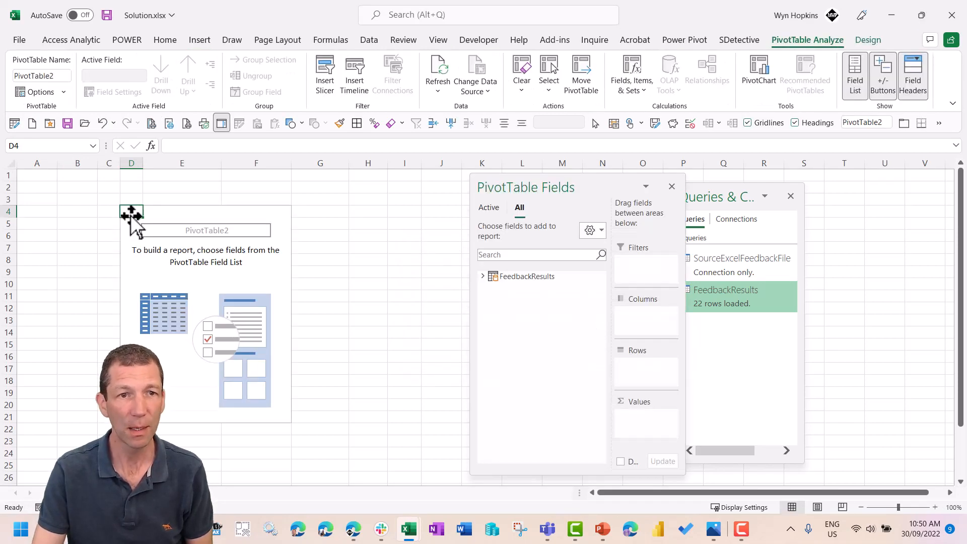
- Start a new measure on the FeedbackResults table named Number of Responses, with the formula text enlarged
left_click(482, 276)
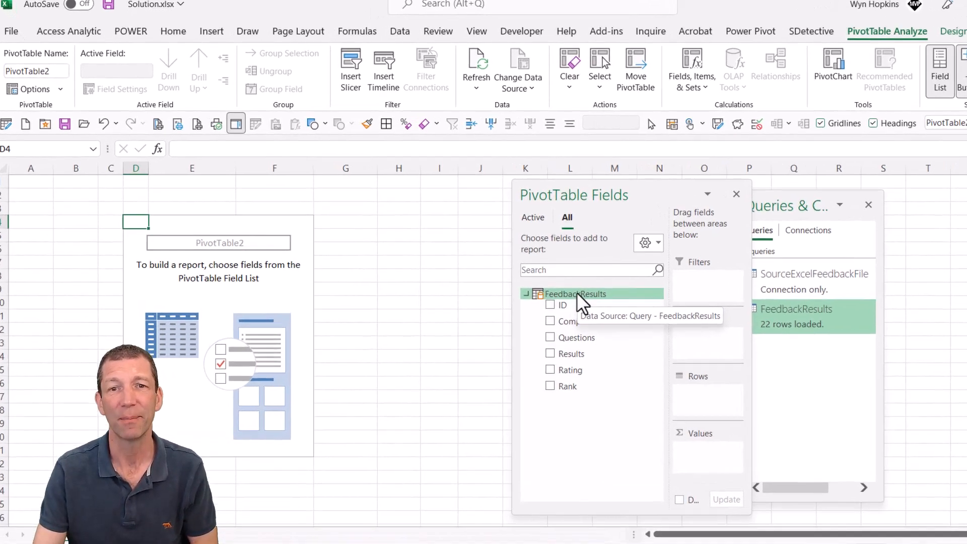
right_click(528, 276)
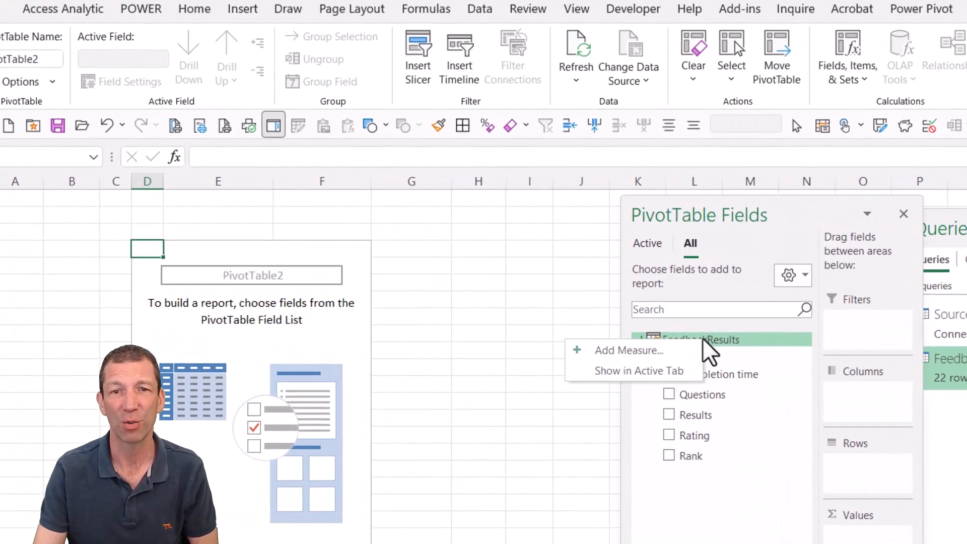
left_click(661, 358)
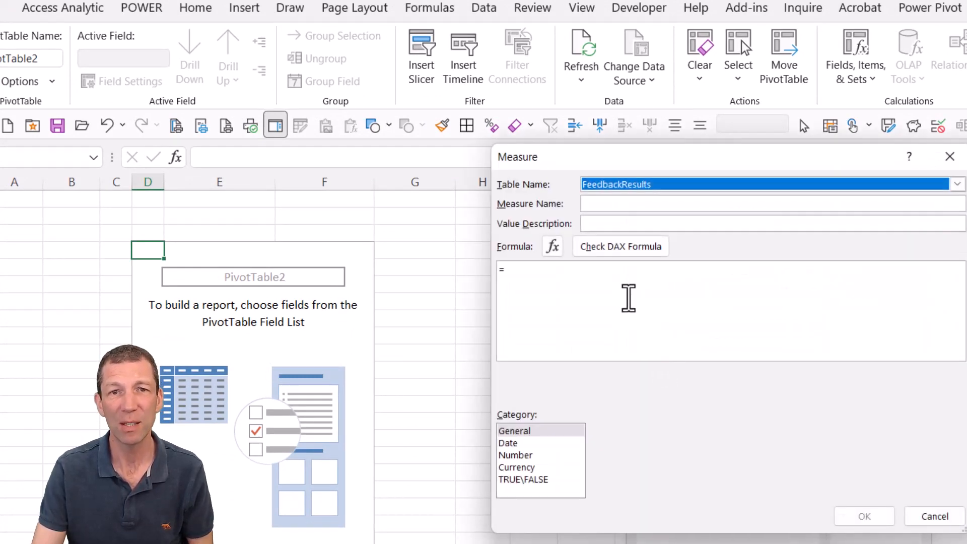
left_click(596, 302)
scroll(596, 302, "up", 5)
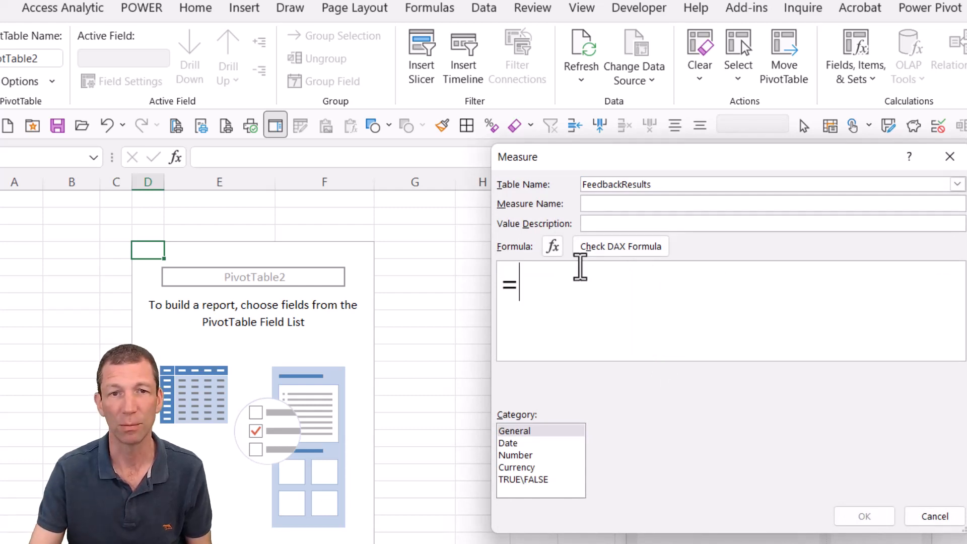
scroll(559, 305, "up", 2)
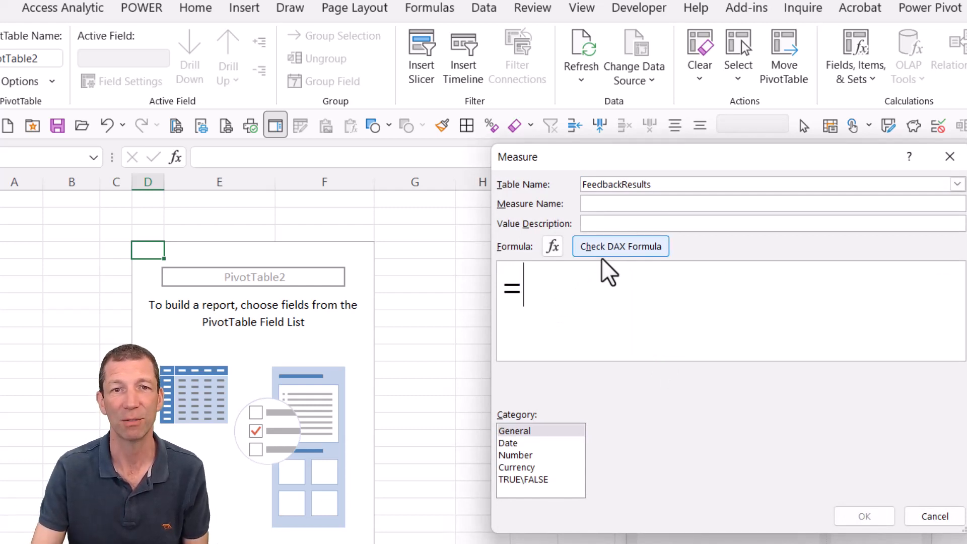
scroll(603, 268, "down", 1)
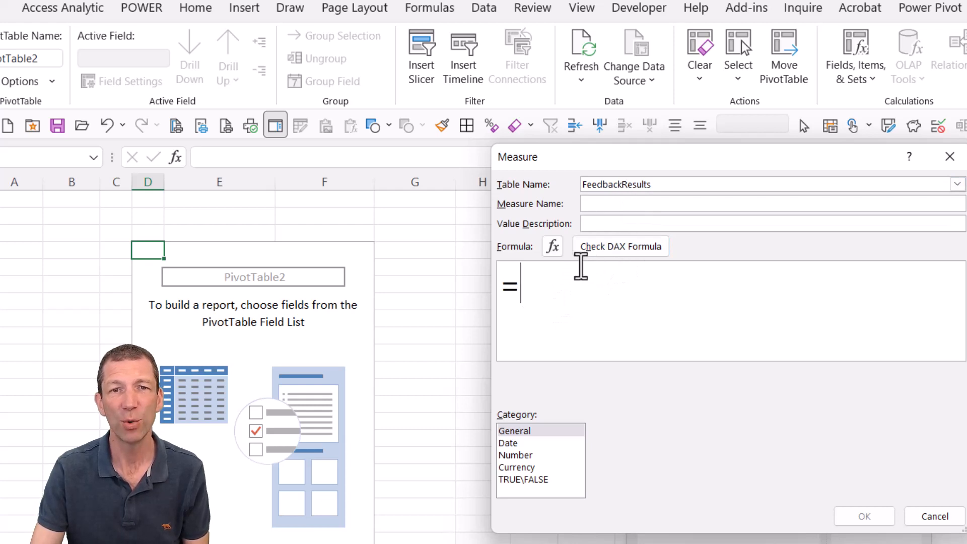
left_click(615, 203)
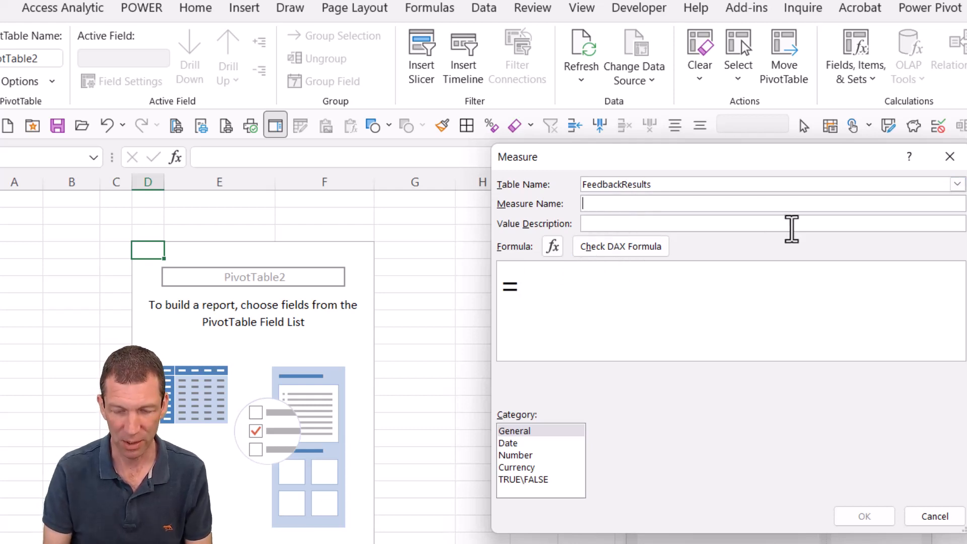
type("Number of Re")
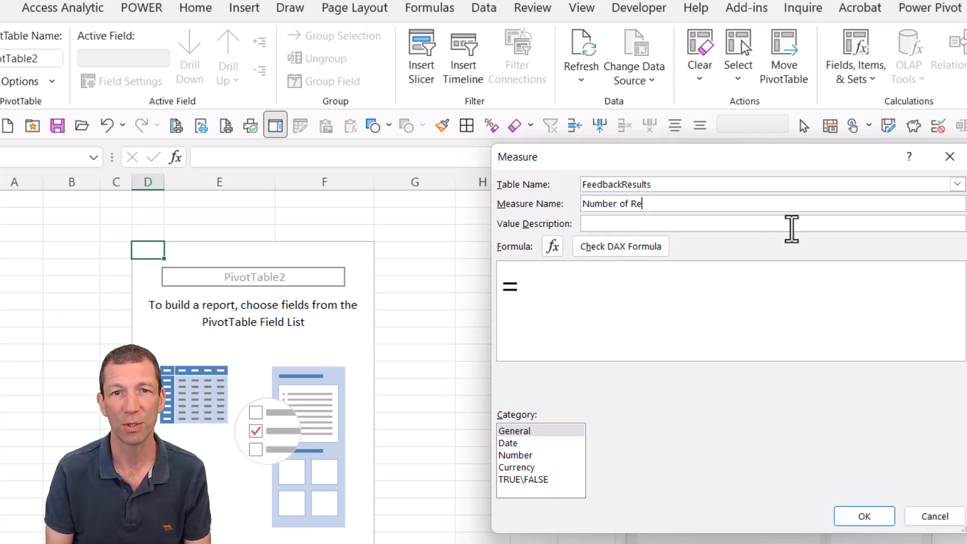
type("sponses")
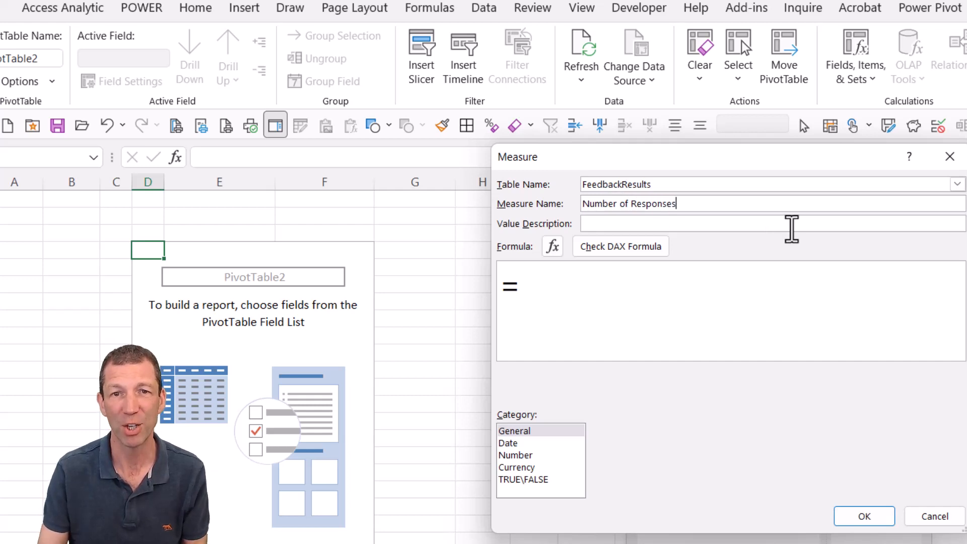
- Enter the measure formula =DISTINCTCOUNT( FeedbackResults[ID] ) and check it for errors
left_click(663, 288)
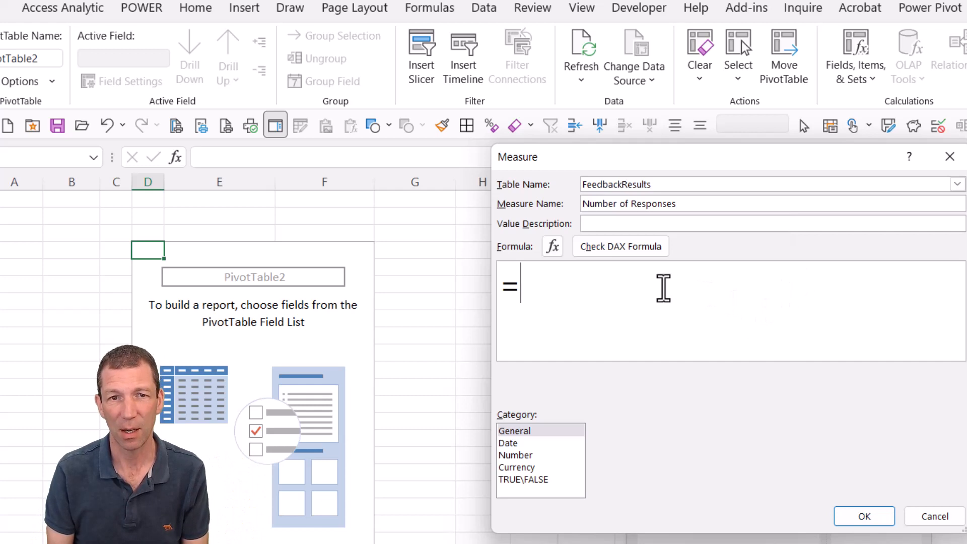
type("DIST")
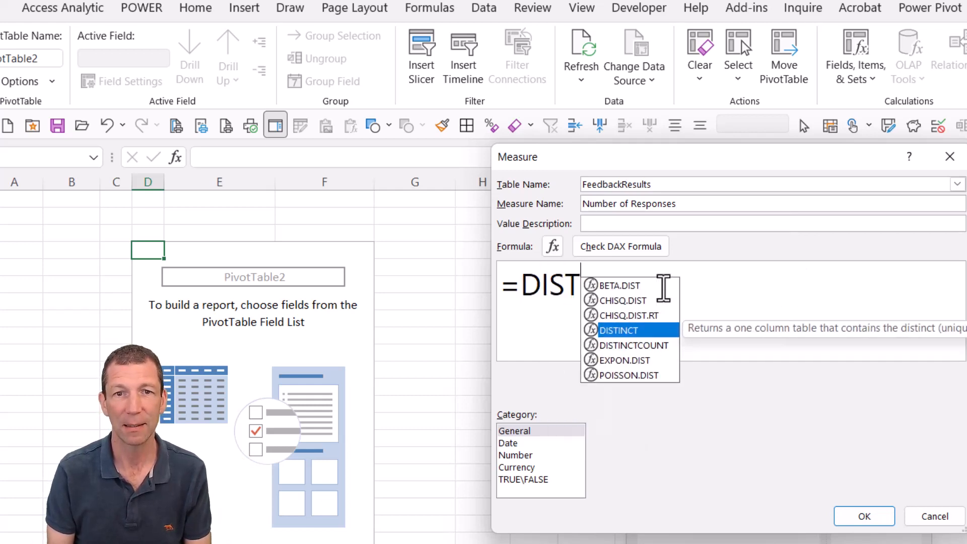
key("Down")
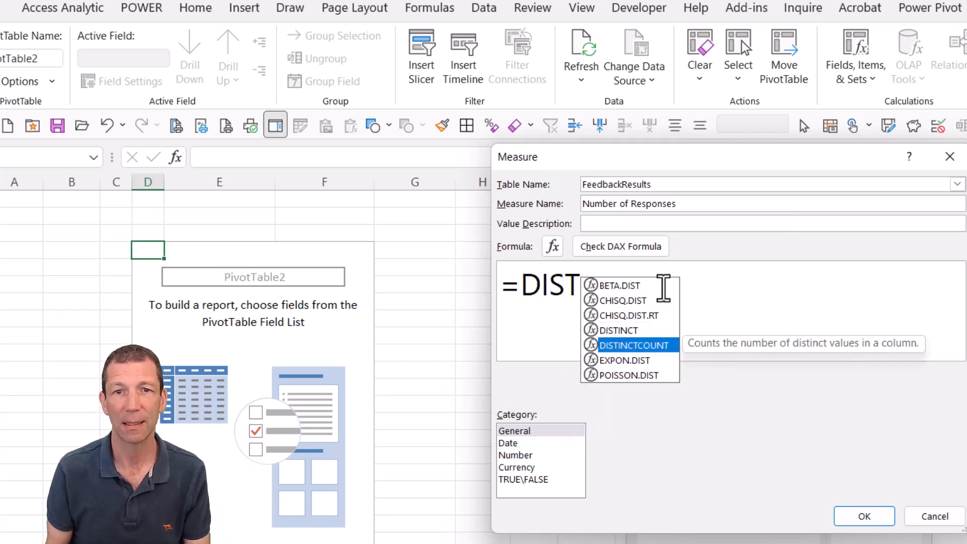
double_click(639, 346)
left_click(556, 323)
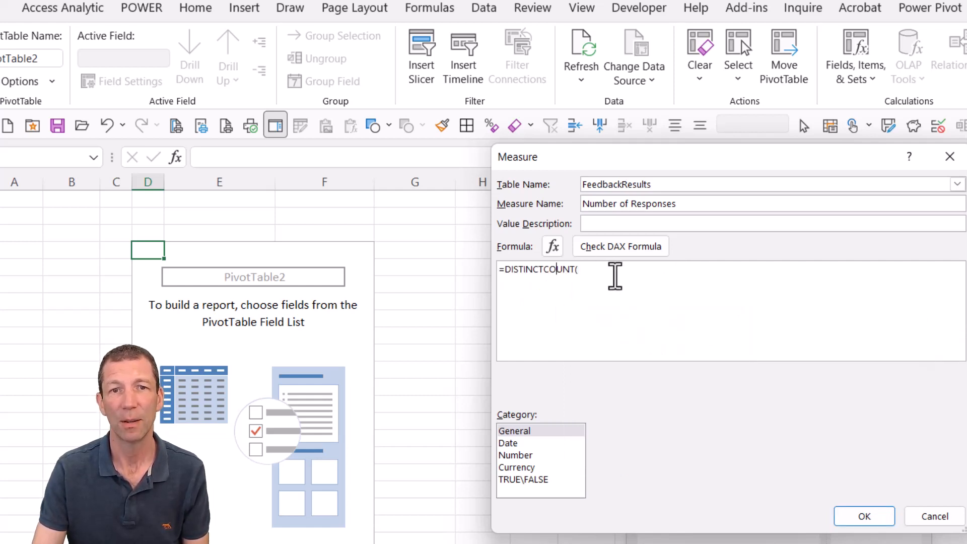
left_click(606, 272)
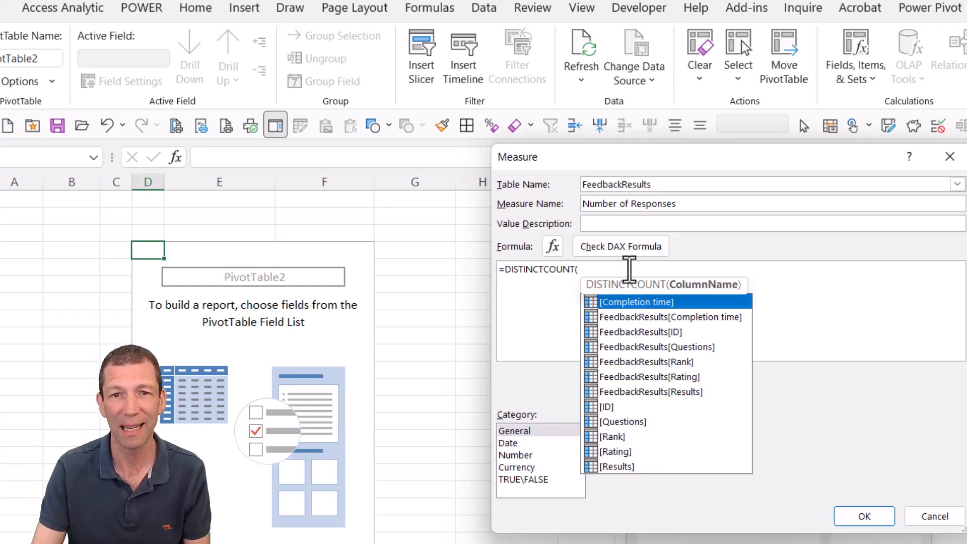
double_click(638, 331)
scroll(703, 272, "up", 1)
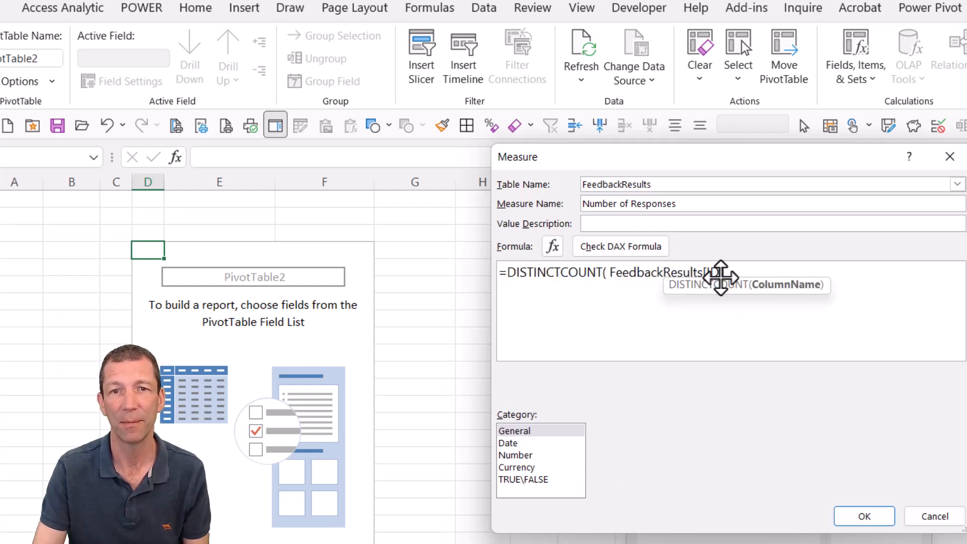
type(")")
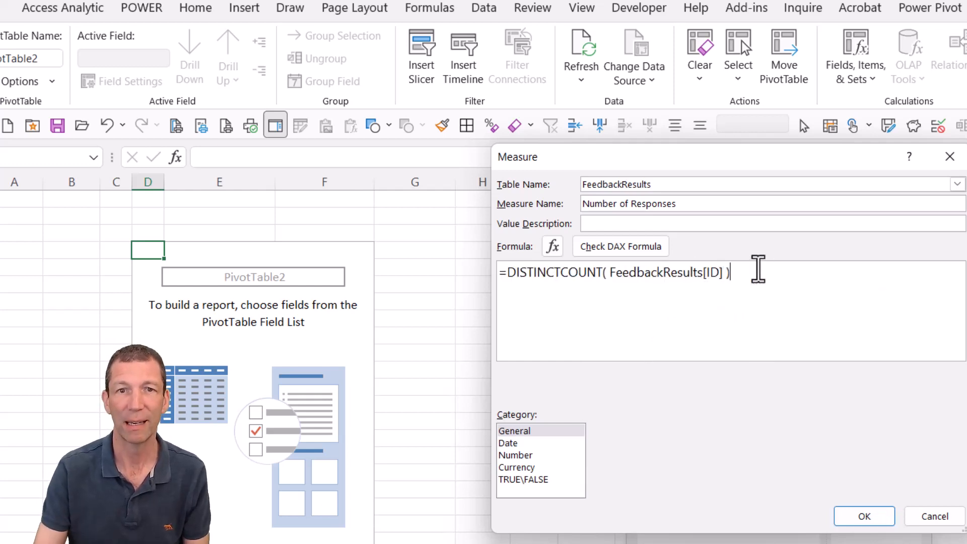
left_click(645, 248)
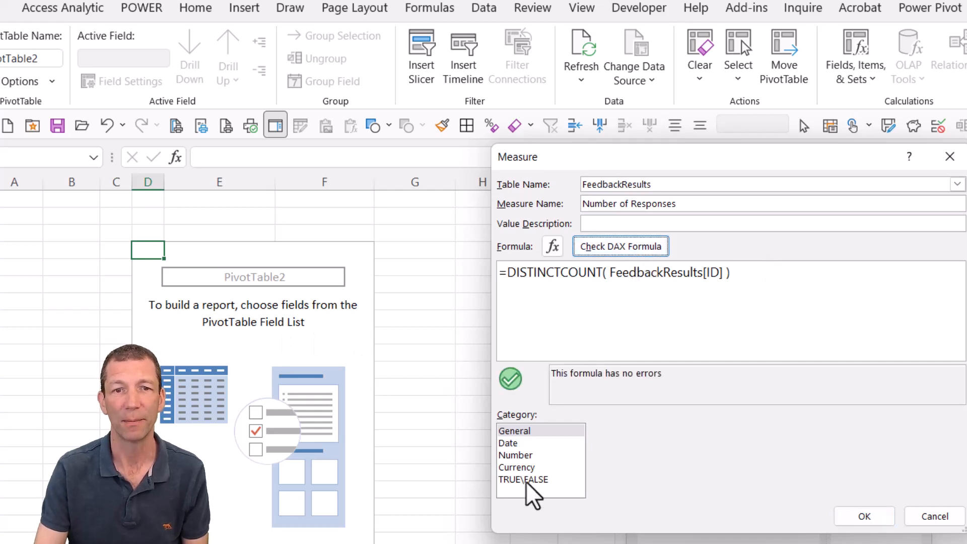
- Save the measure as a whole number with a 1000 separator and add Number of Responses to the PivotTable values
left_click(529, 454)
left_click(787, 434)
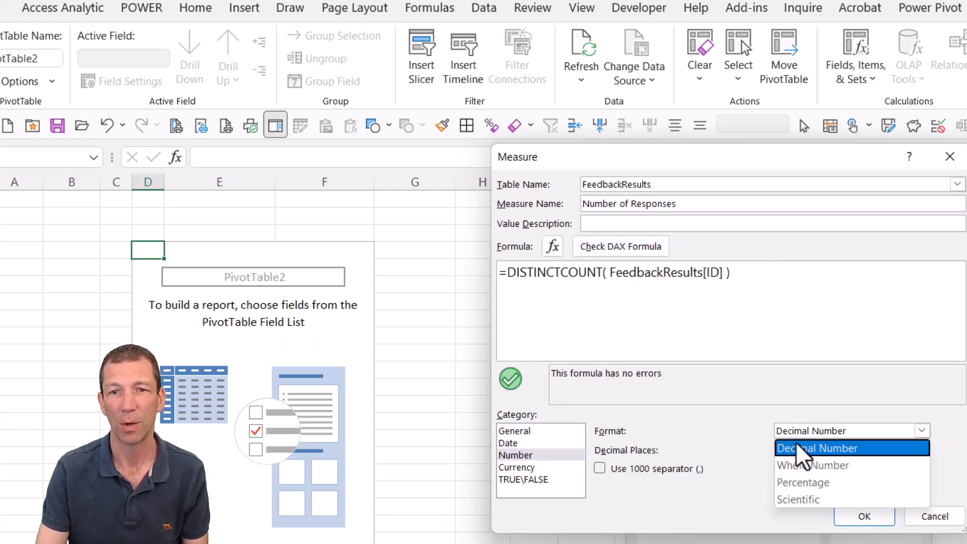
left_click(801, 463)
left_click(620, 470)
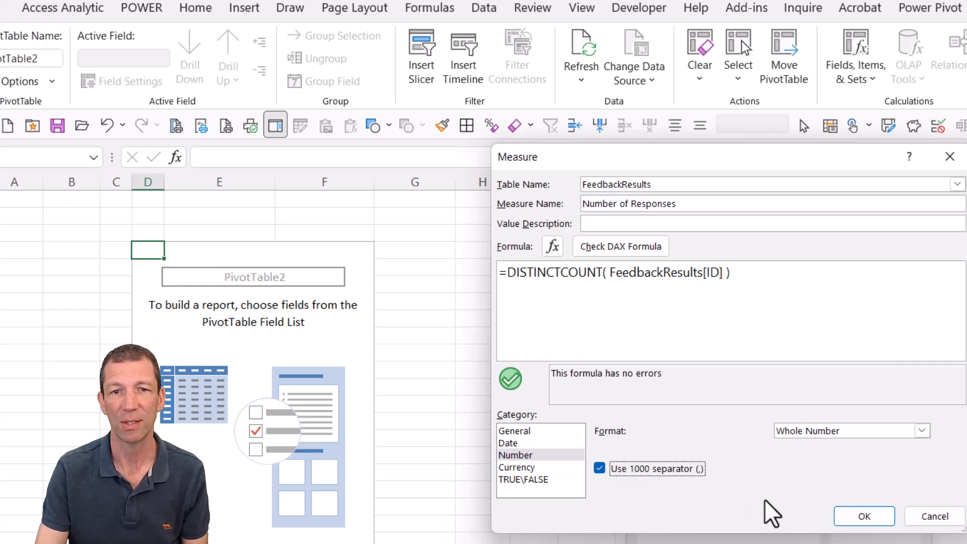
left_click(860, 519)
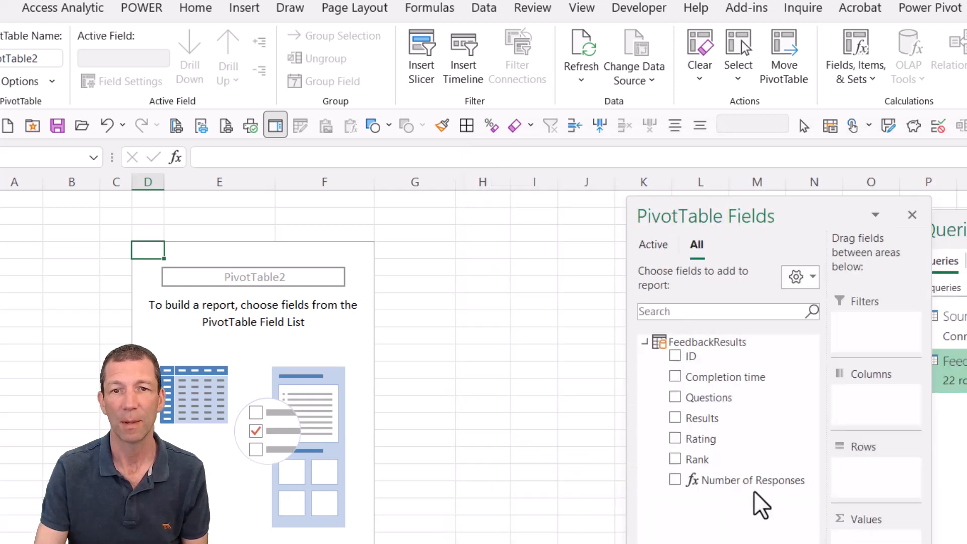
left_click(675, 479)
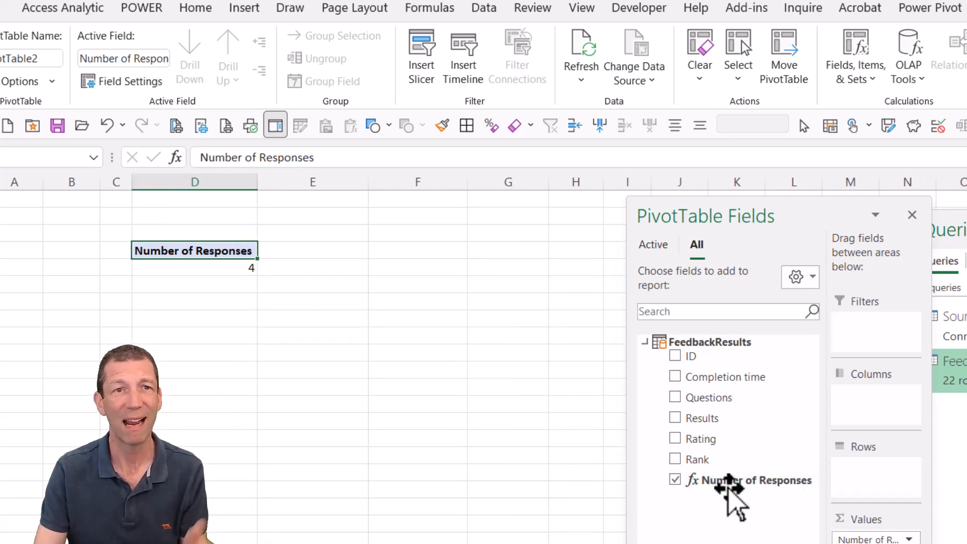
- Start another FeedbackResults measure from Power Pivot and name it Average Rating, with the formula text enlarged
left_click(929, 8)
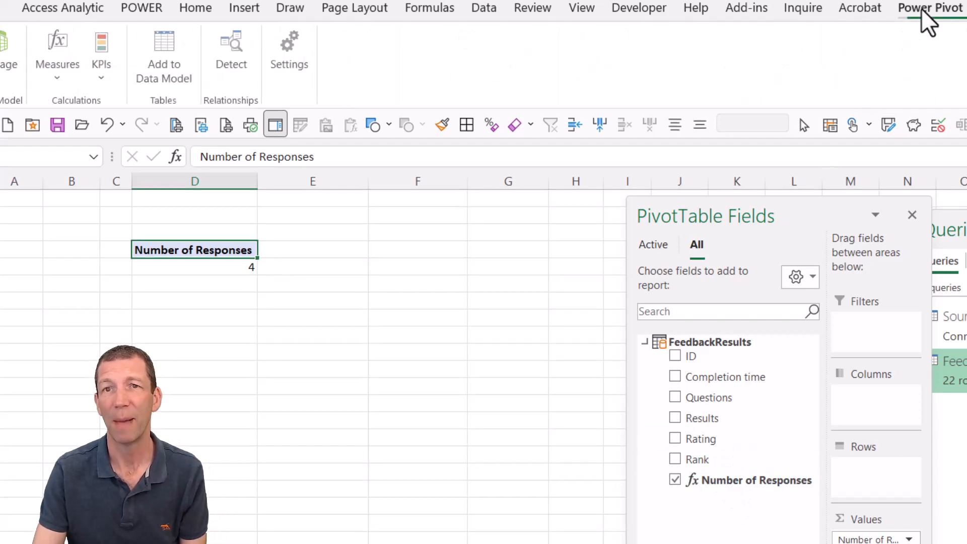
left_click(49, 77)
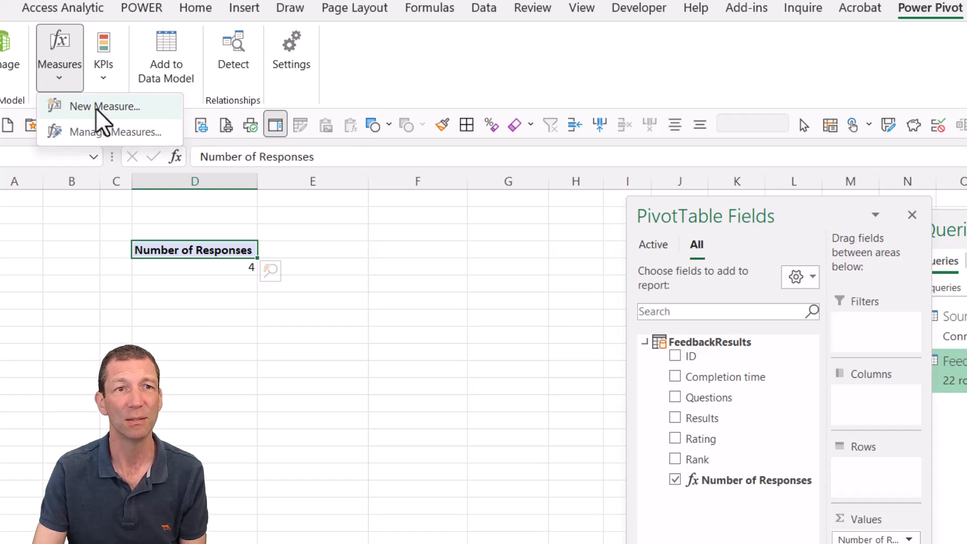
left_click(95, 106)
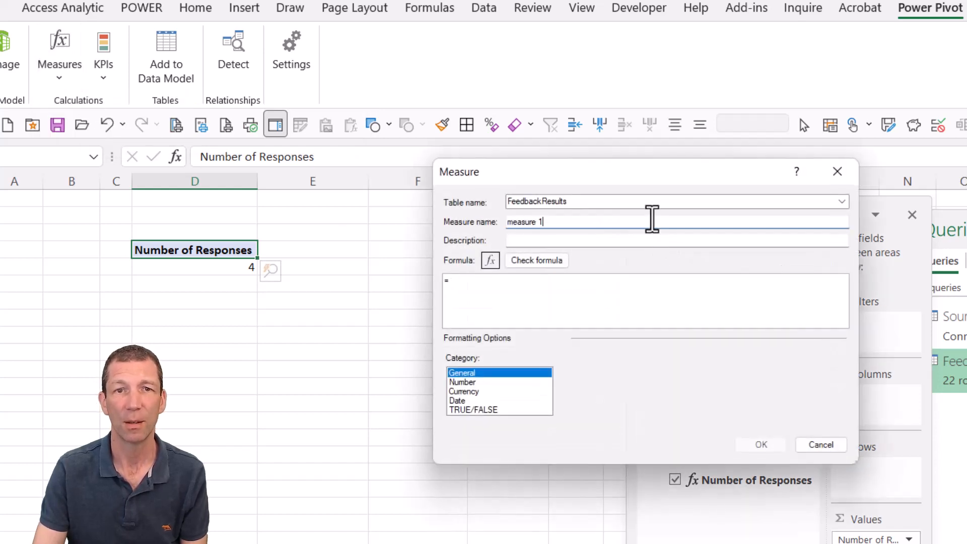
left_click_drag(649, 222, 506, 224)
scroll(521, 299, "up", 2)
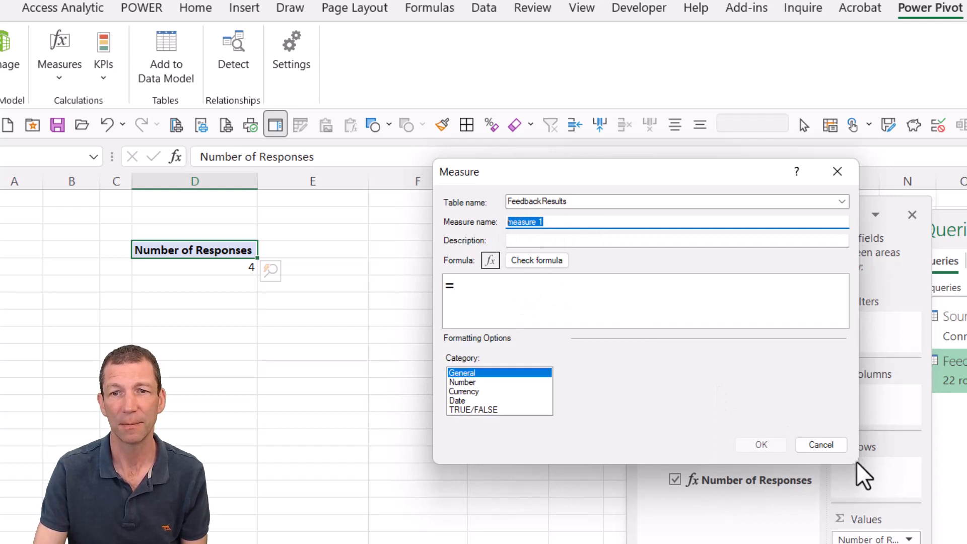
left_click(514, 292)
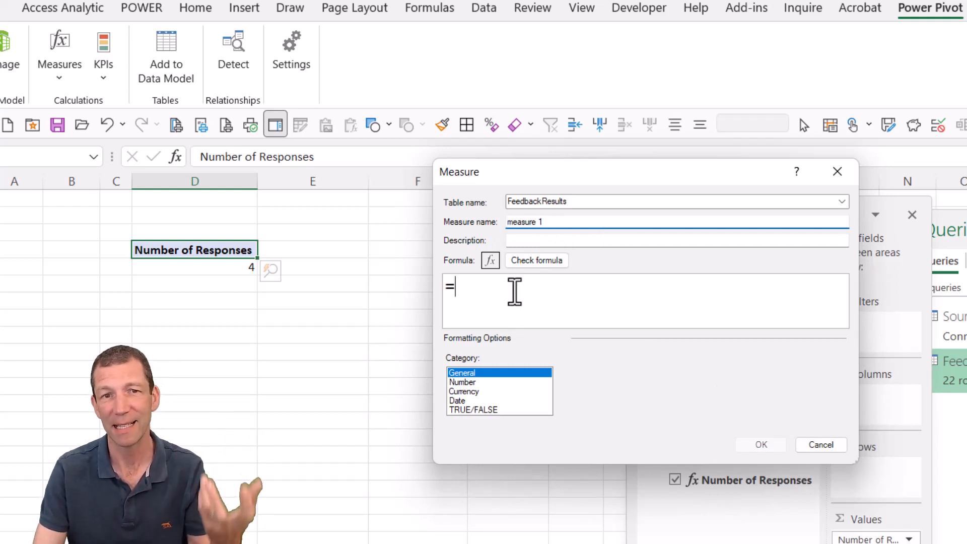
left_click_drag(569, 221, 489, 222)
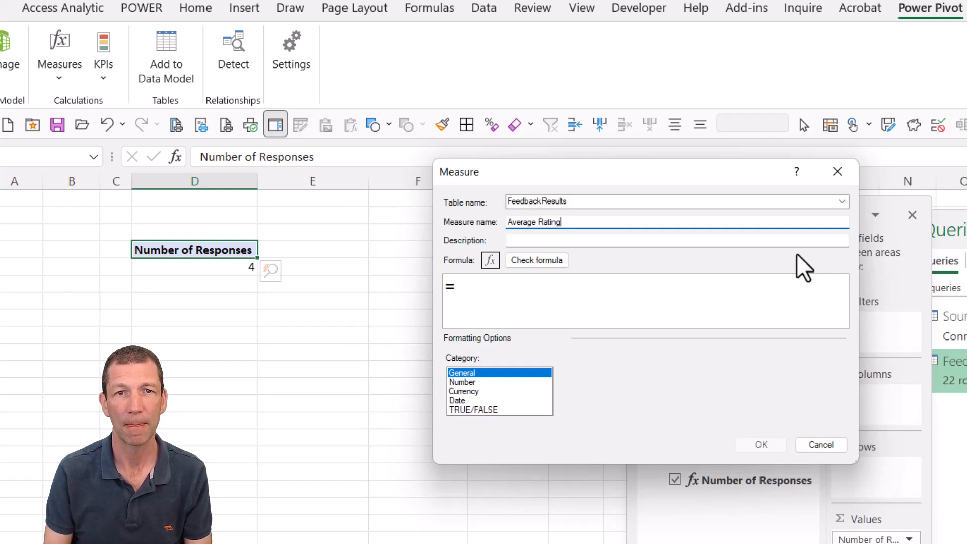
- Enter the Average Rating measure's formula as =AVERAGE(FeedbackResults[Rating])
left_click(552, 298)
type("A")
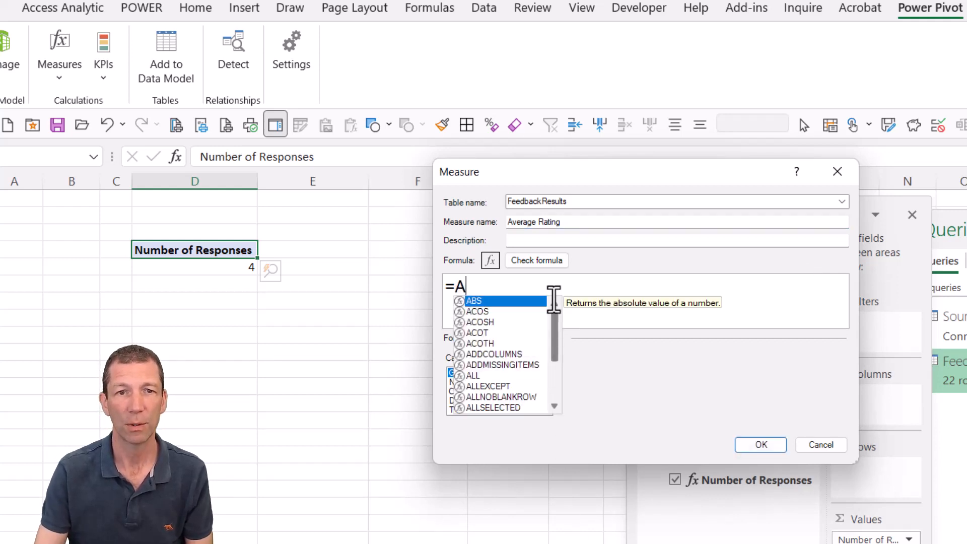
type("v")
key("Tab")
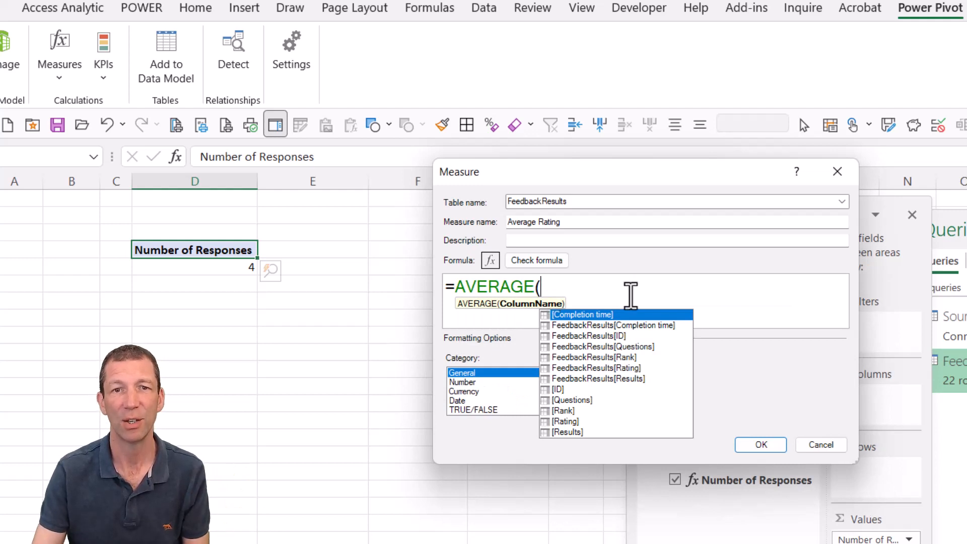
left_click(623, 372)
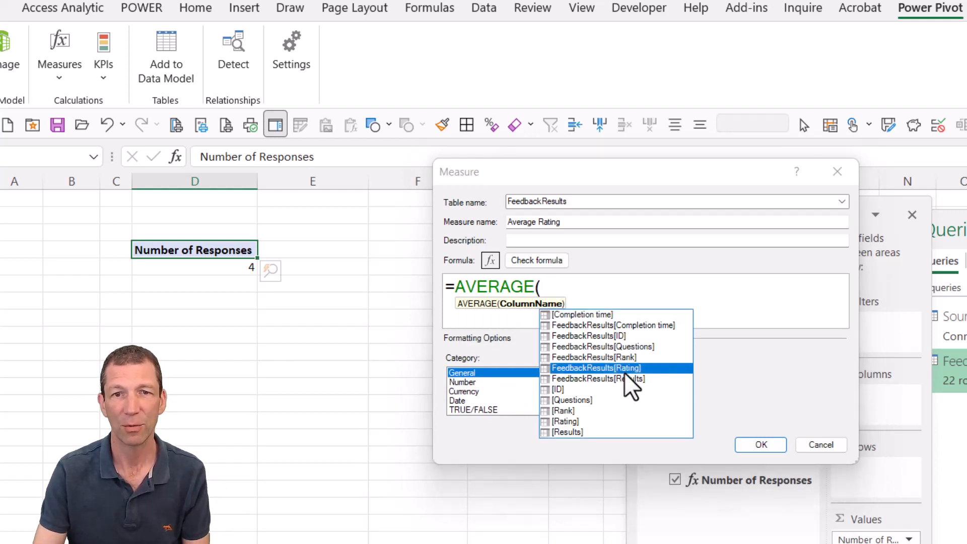
double_click(632, 364)
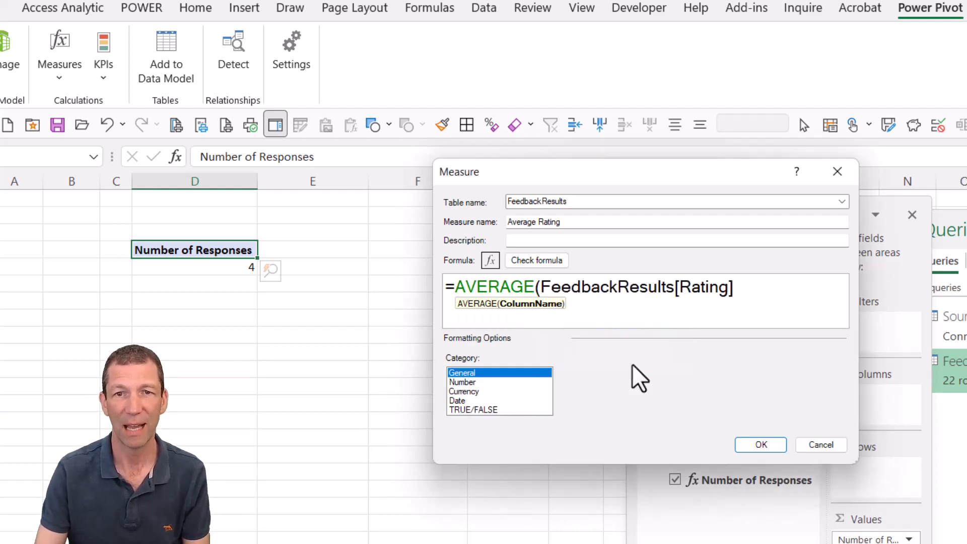
type(")")
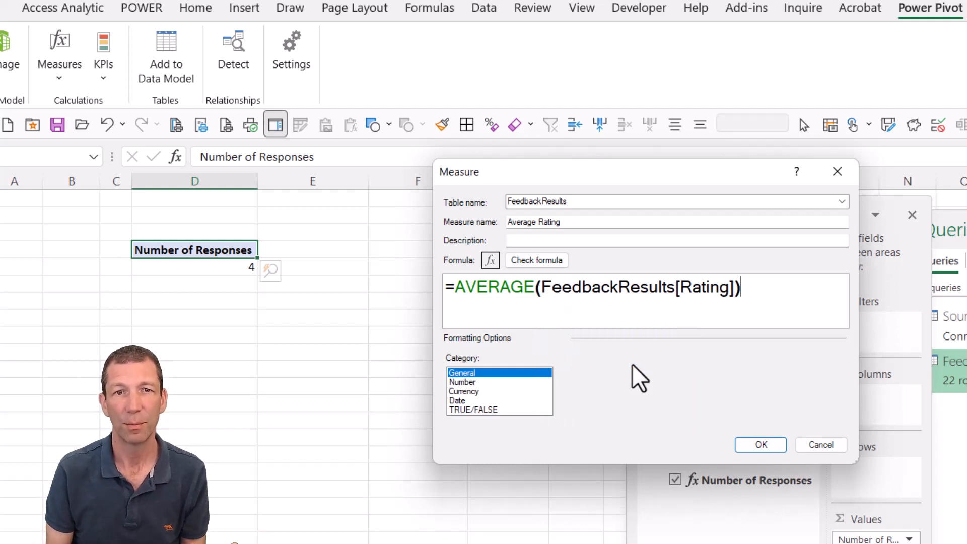
- Format Average Rating as a decimal number with 1 decimal place and a 1000 separator, and save the measure
left_click(518, 382)
left_click(700, 374)
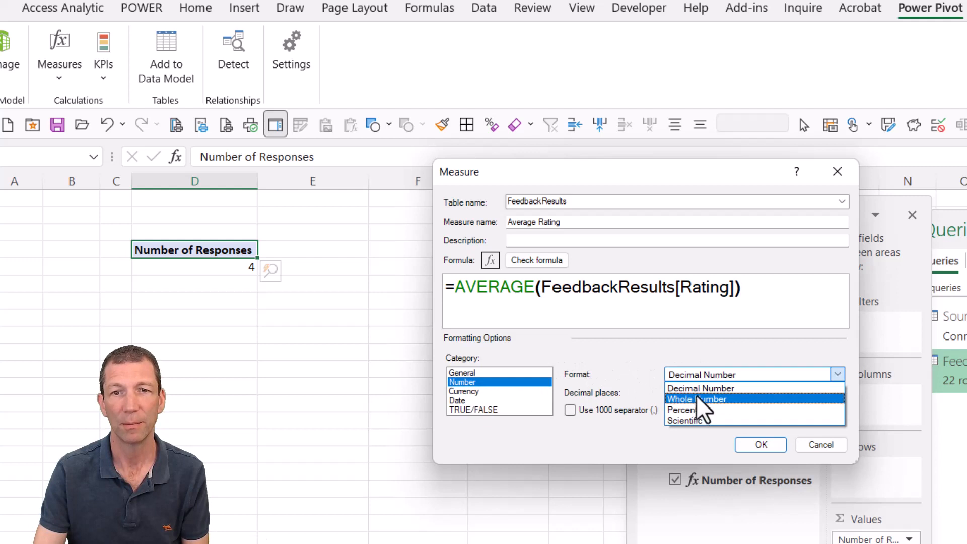
left_click(708, 391)
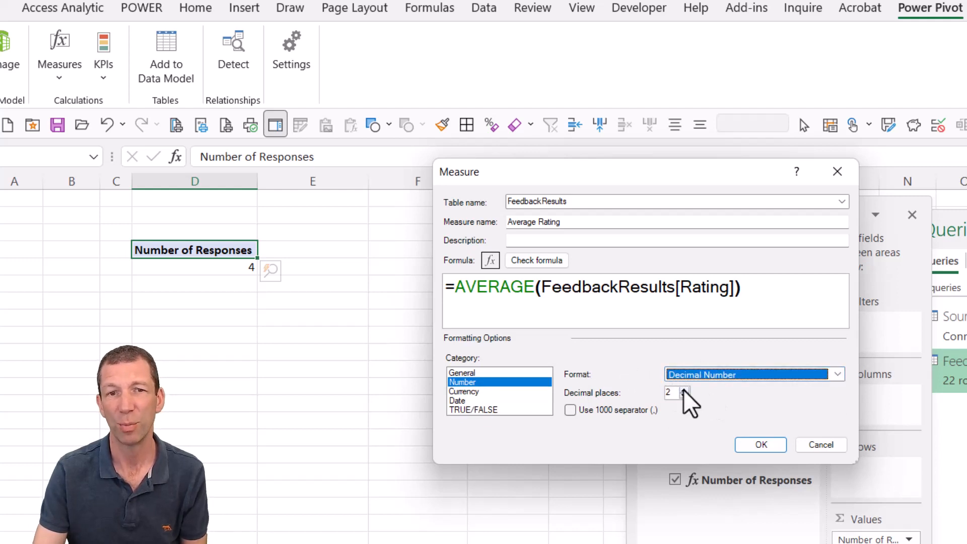
left_click(683, 396)
left_click(608, 408)
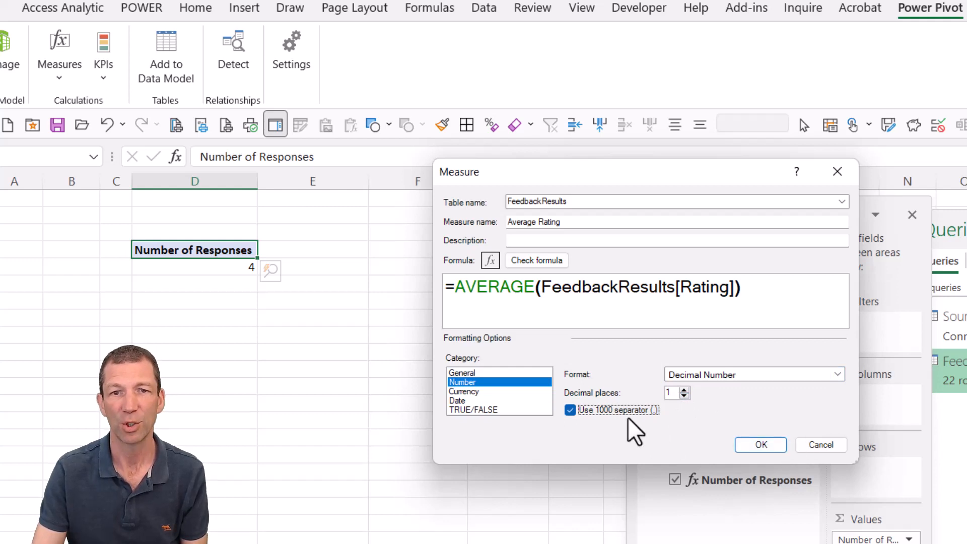
left_click(766, 442)
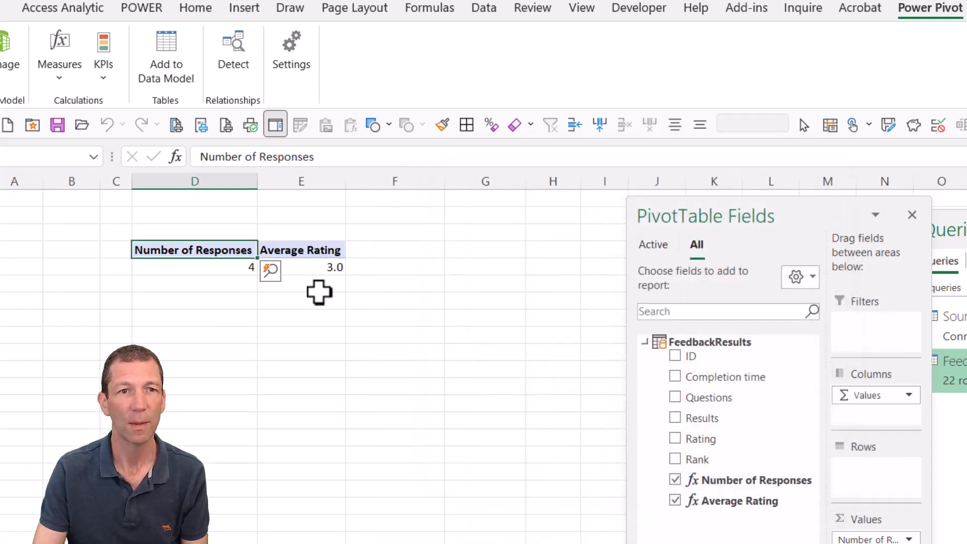
left_click(334, 265)
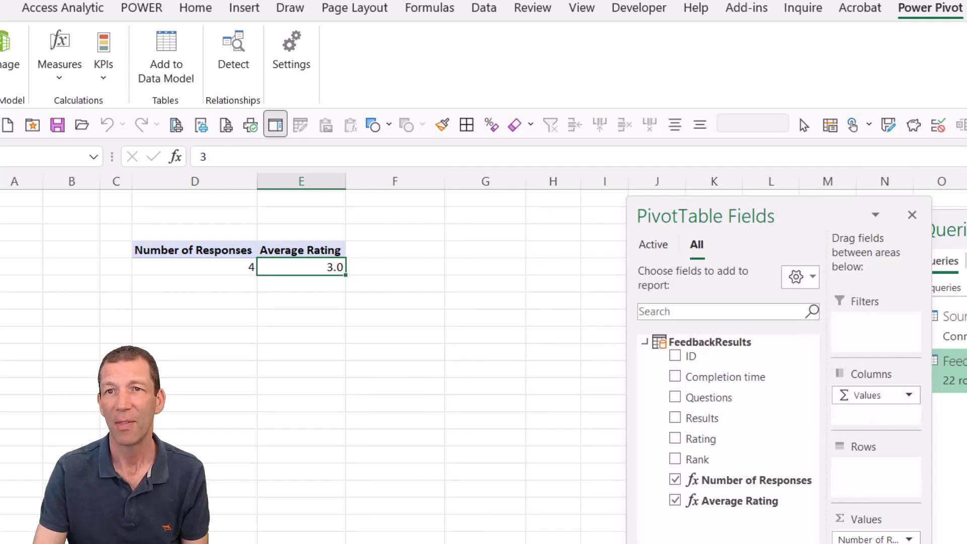
- Start a new measure on the FeedbackResults table and name it Average Rank
left_click(54, 80)
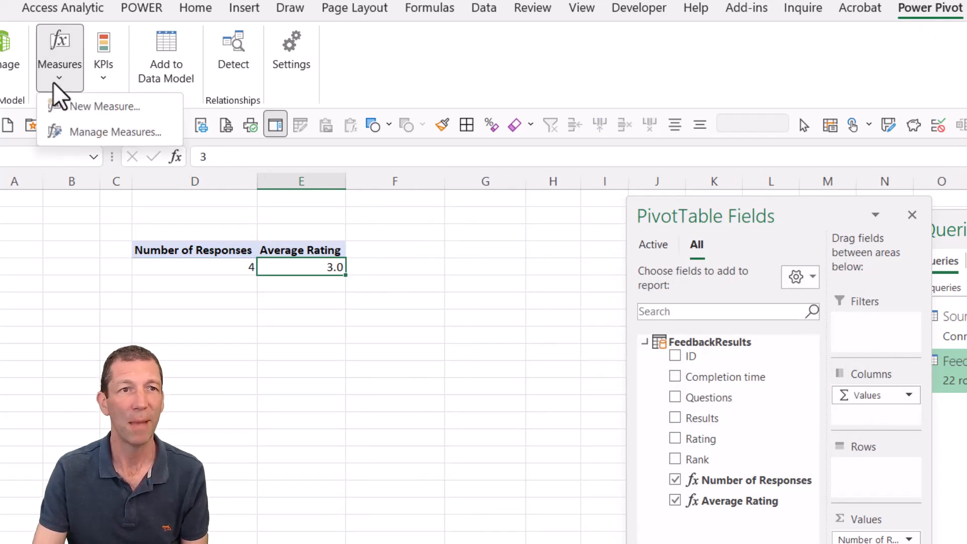
left_click(95, 105)
left_click_drag(598, 220, 420, 209)
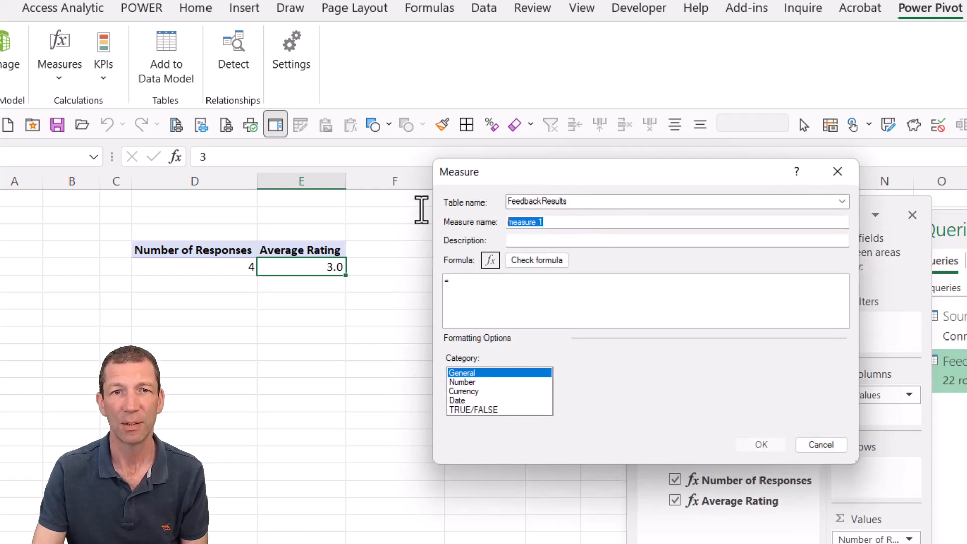
type("Average Rank")
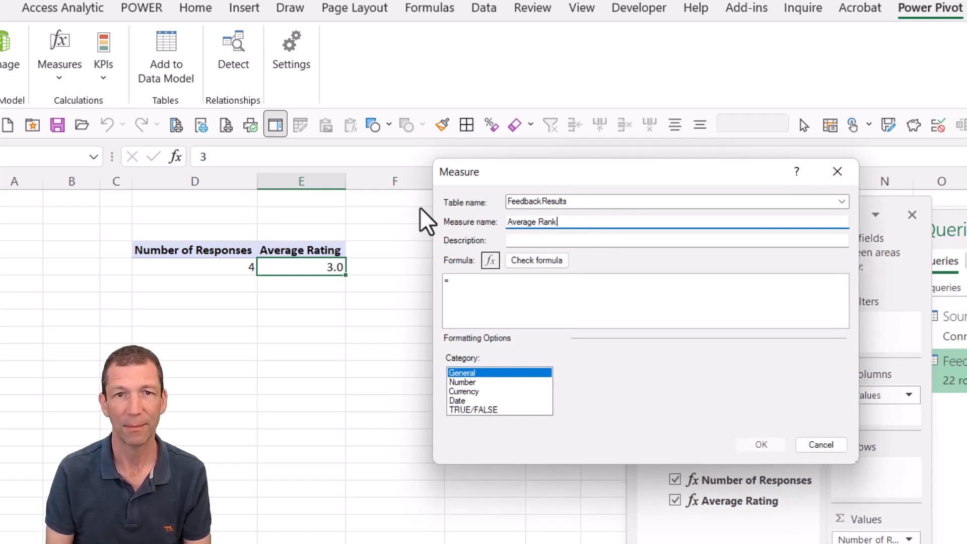
- Enter the formula =AVERAGE( FeedbackResults[Rank]) and save the measure as a number with one decimal place
left_click(634, 301)
type("AVERAGE( ra")
key("Tab")
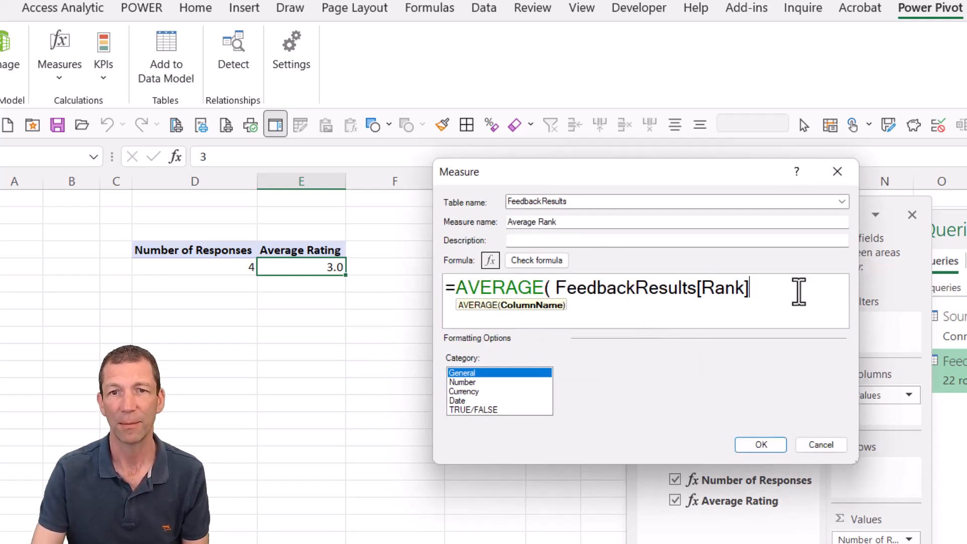
type(")")
left_click(462, 382)
left_click(761, 444)
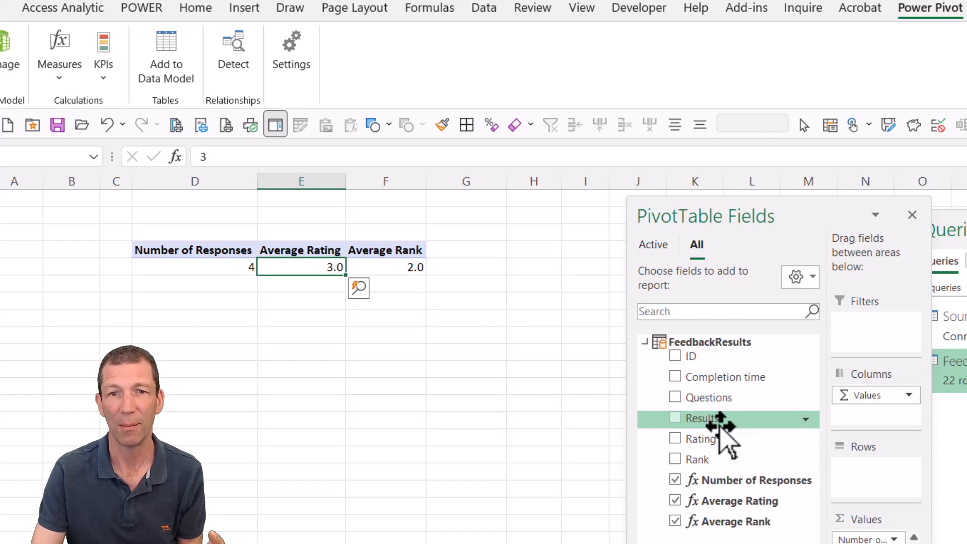
- Add the Results field to the PivotTable rows and check the INDEX MATCH row's average rating and rank
left_click_drag(722, 419, 875, 466)
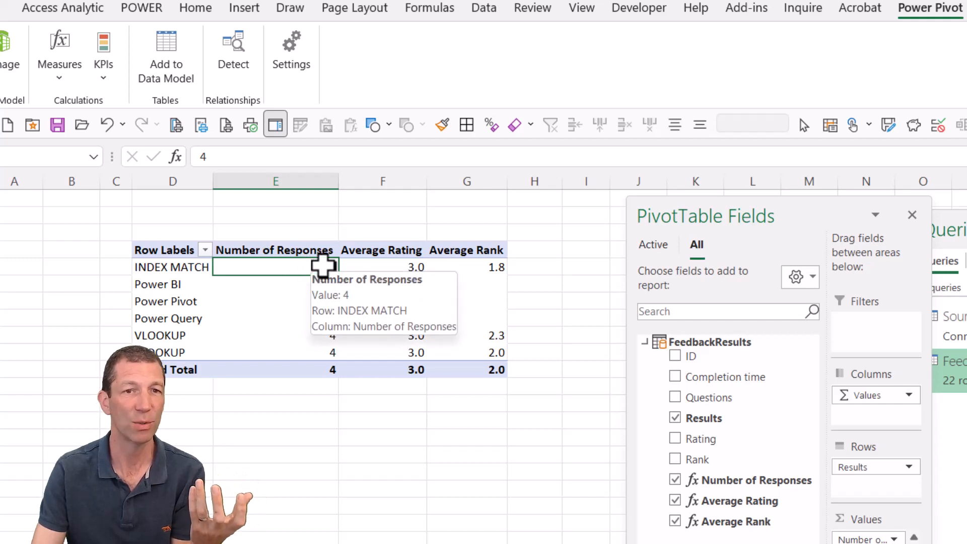
left_click(391, 268)
left_click(466, 268)
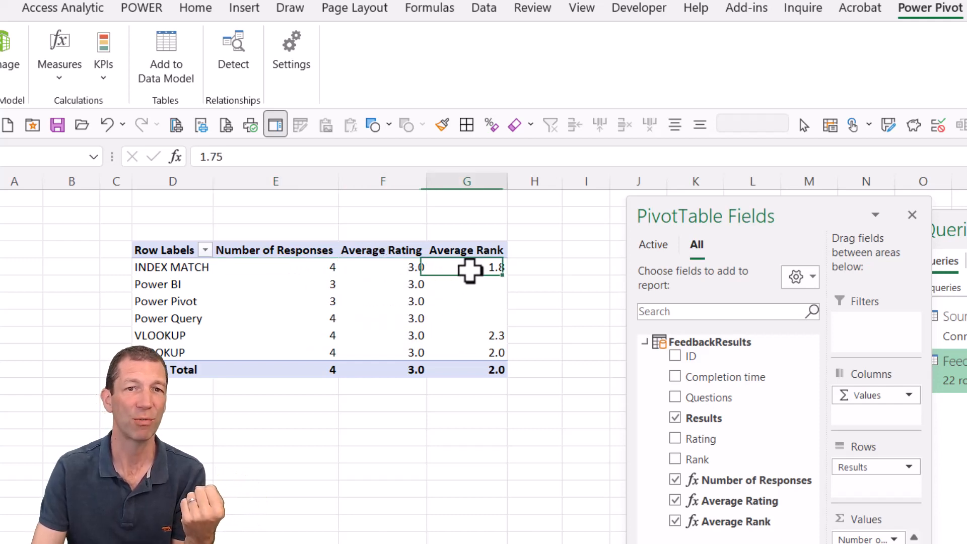